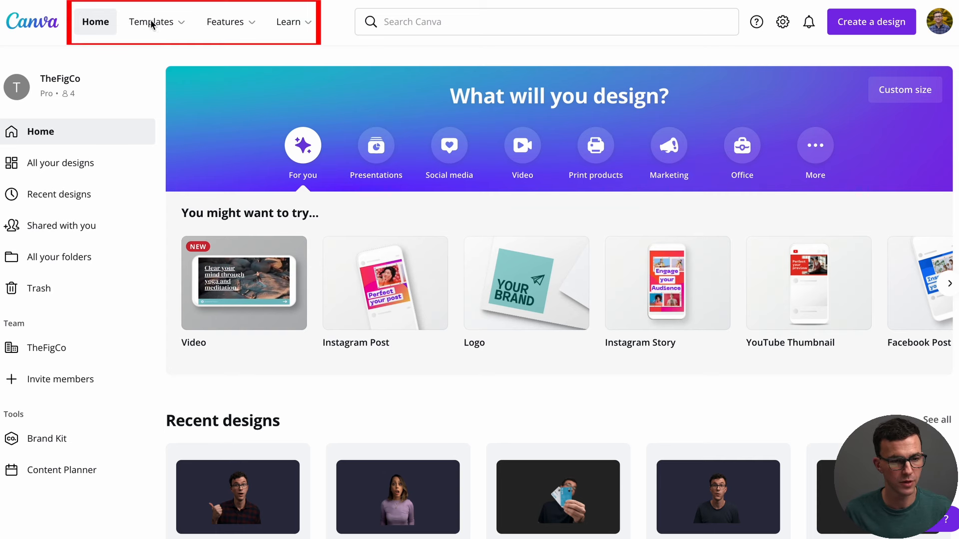
{"action": "mouse_move", "coordinate": [151, 21]}
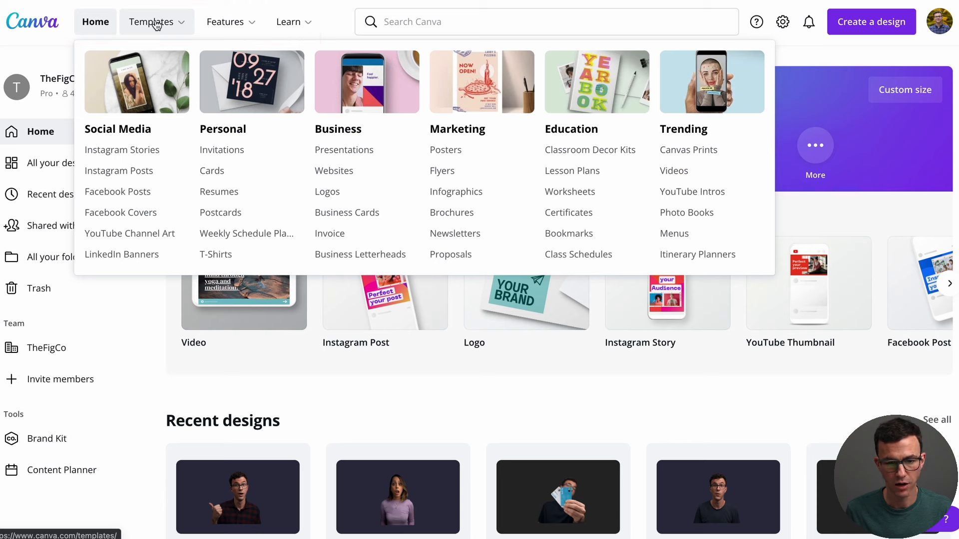
{"action": "mouse_move", "coordinate": [246, 34]}
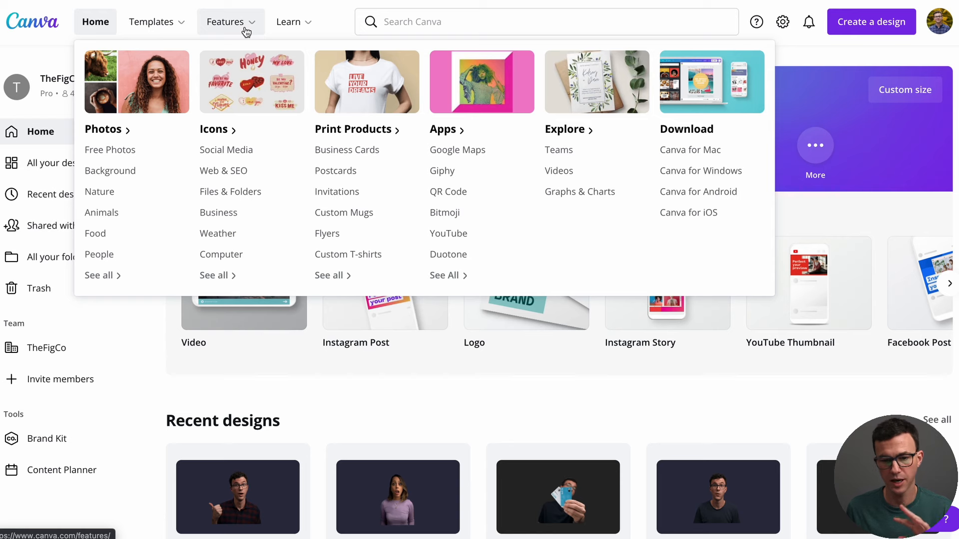
{"action": "mouse_move", "coordinate": [287, 29]}
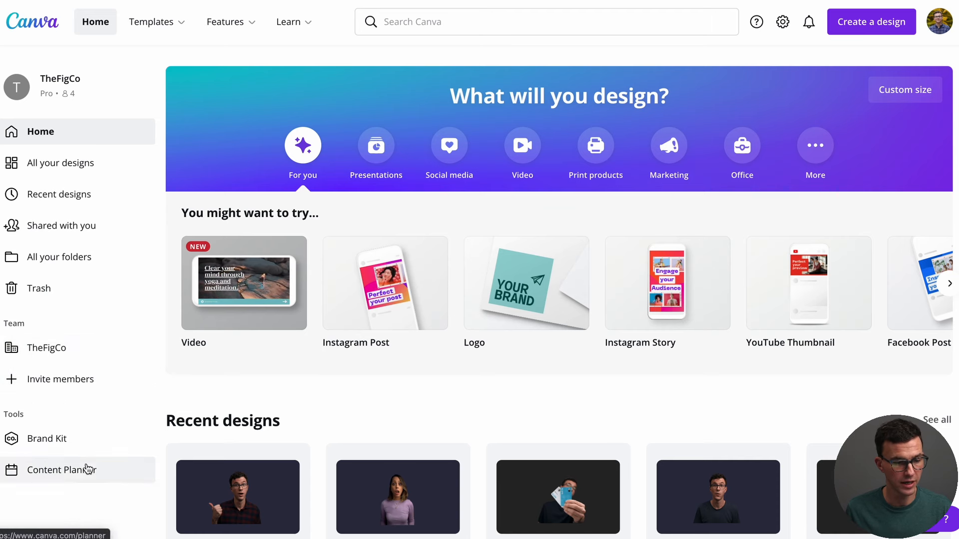
Step: Look over the Content Planner calendar and the Brand Kit's logos, colors and fonts, returning to the home page
{"action": "left_click", "coordinate": [77, 477]}
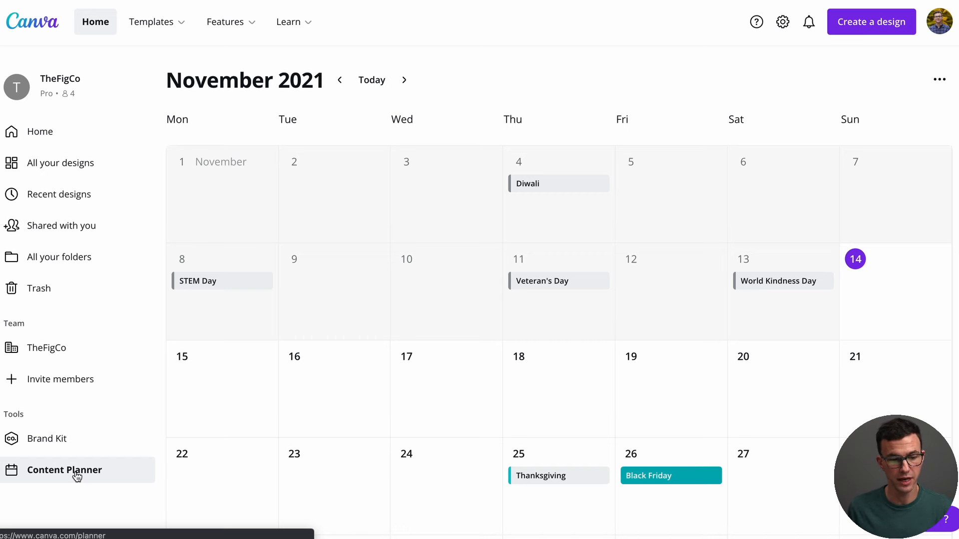
{"action": "left_click", "coordinate": [66, 445]}
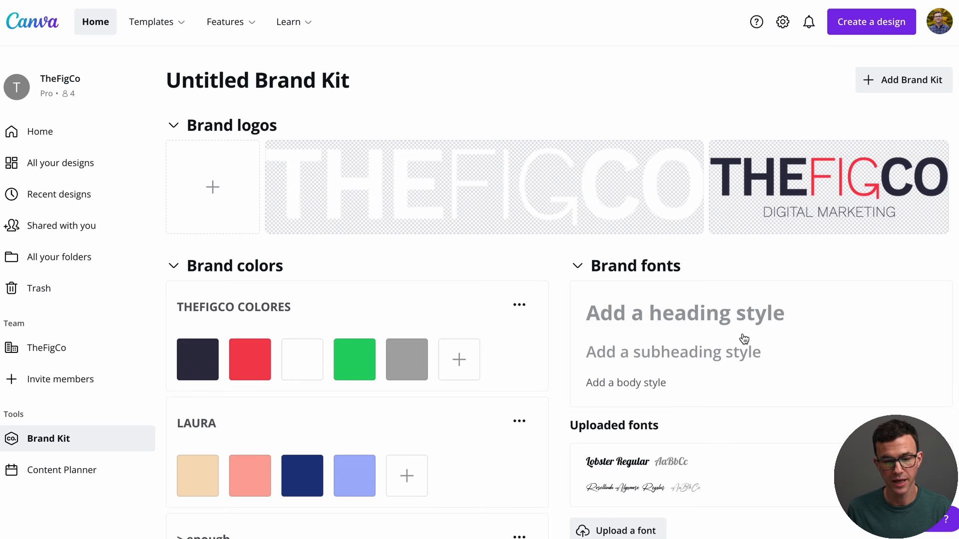
{"action": "scroll", "coordinate": [345, 311], "scroll_direction": "down", "scroll_amount": 3}
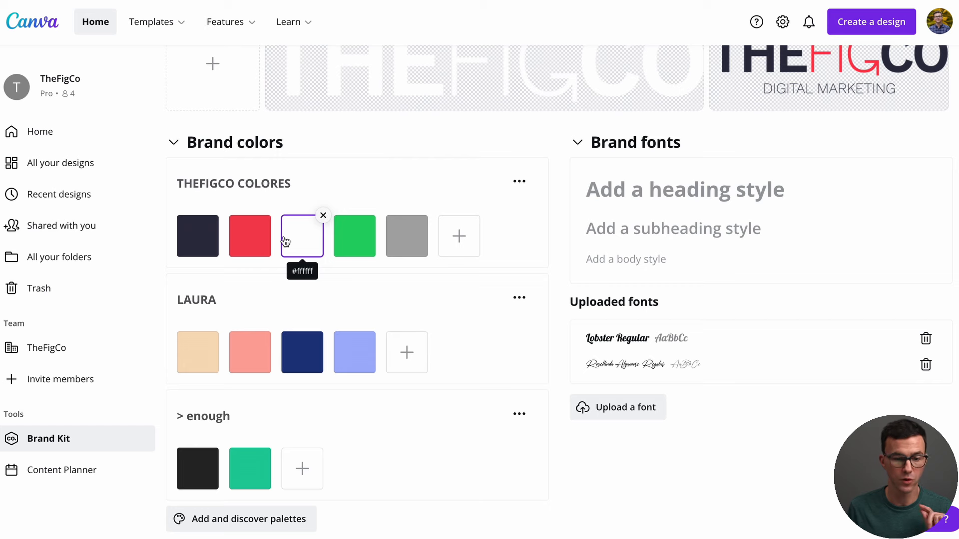
{"action": "scroll", "coordinate": [355, 181], "scroll_direction": "up", "scroll_amount": 3}
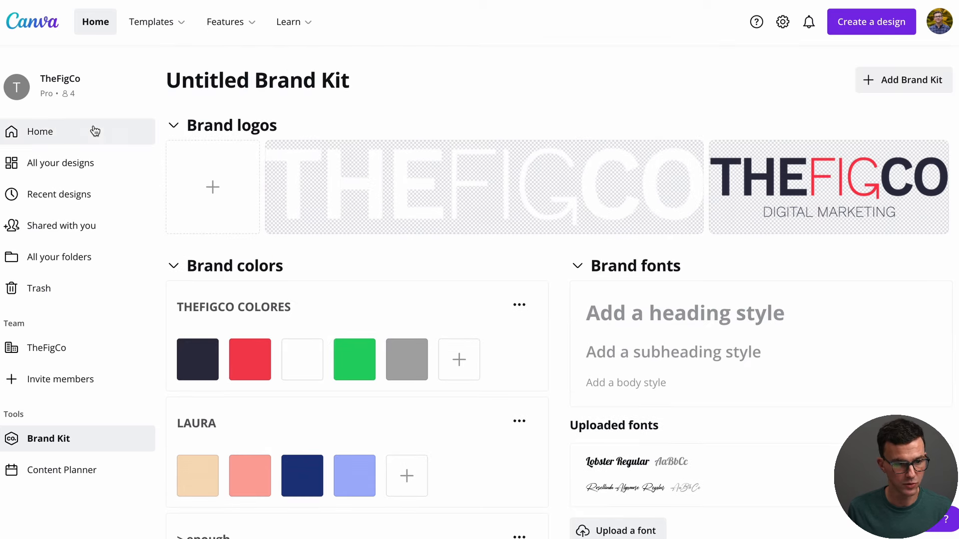
{"action": "left_click", "coordinate": [44, 125]}
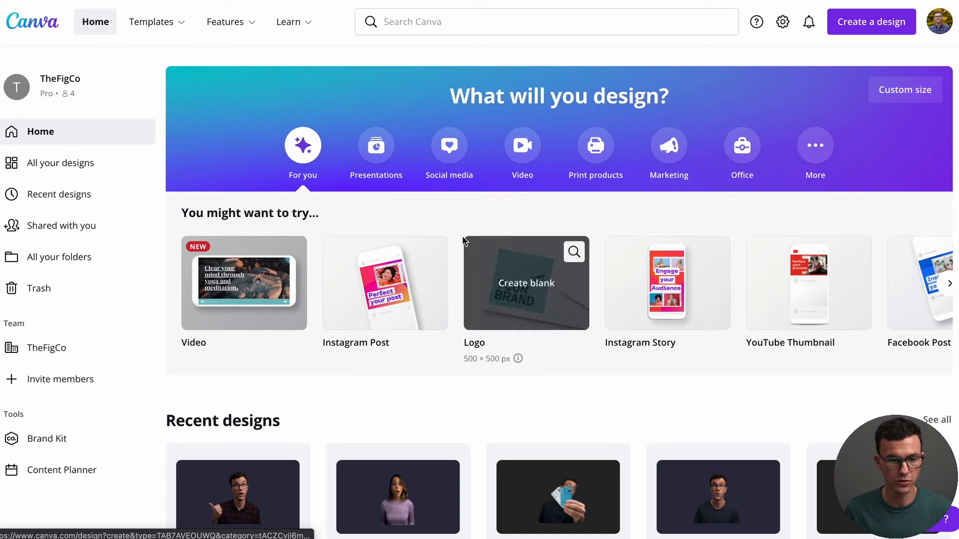
Step: Browse the design types offered for presentations, video, print products, marketing, office and social media
{"action": "left_click", "coordinate": [374, 147]}
{"action": "left_click", "coordinate": [448, 145]}
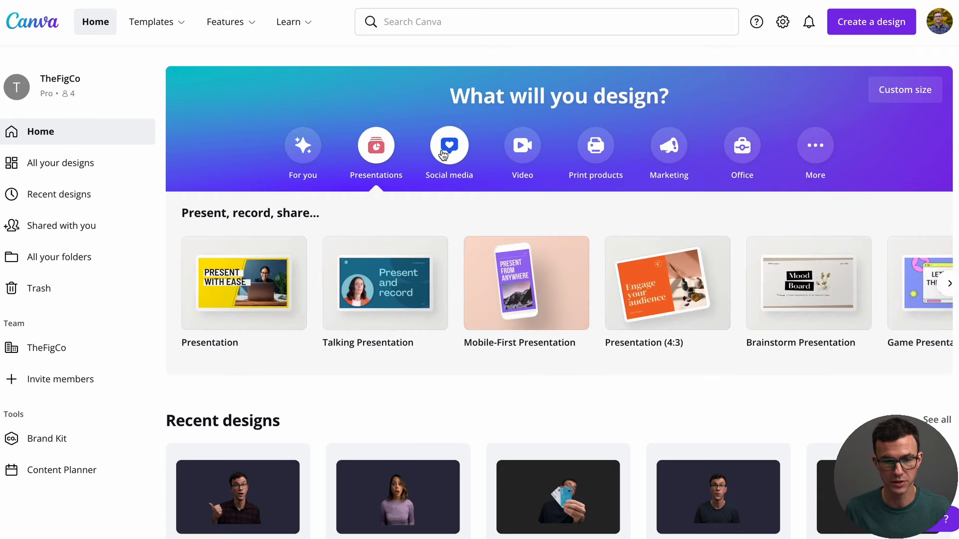
{"action": "left_click", "coordinate": [531, 149]}
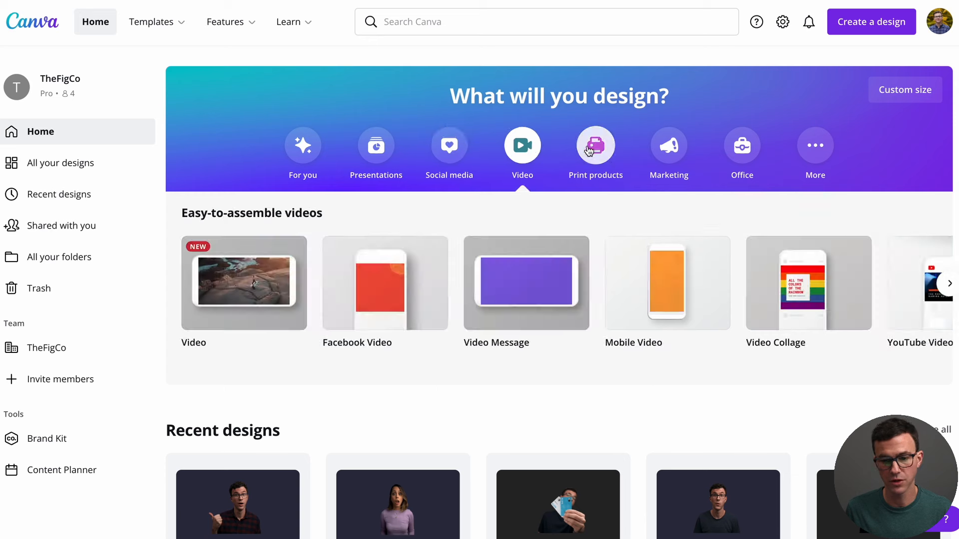
{"action": "left_click", "coordinate": [594, 146]}
{"action": "left_click", "coordinate": [671, 147]}
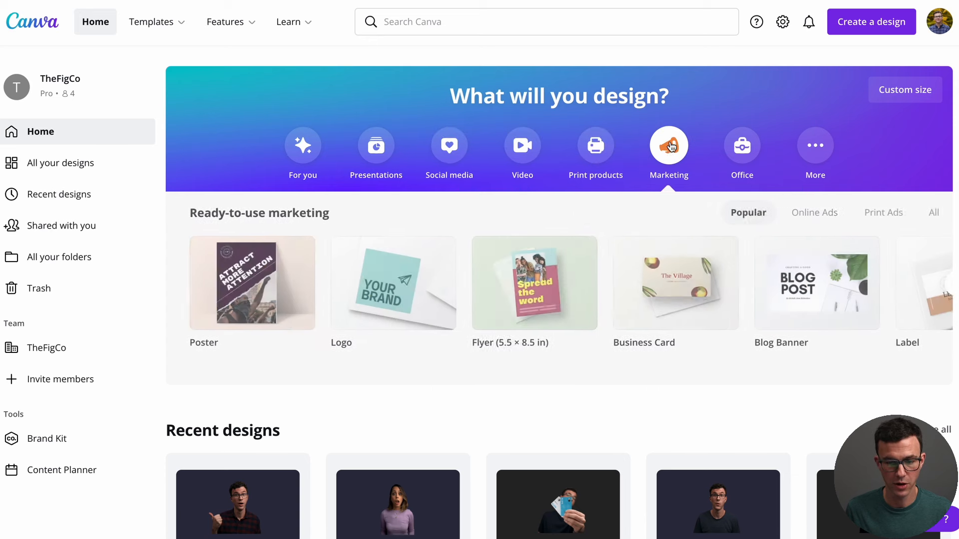
{"action": "left_click", "coordinate": [738, 151]}
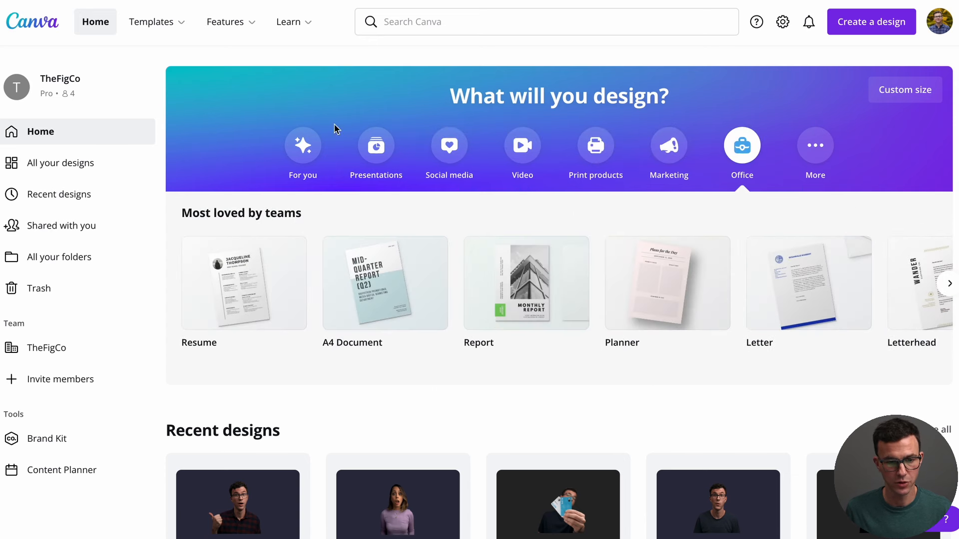
{"action": "left_click", "coordinate": [432, 156]}
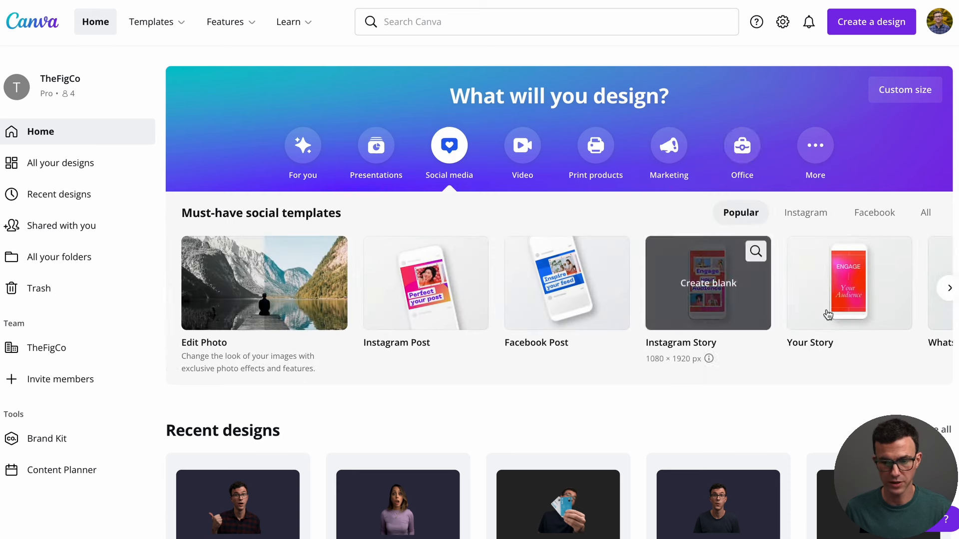
{"action": "left_click", "coordinate": [945, 288]}
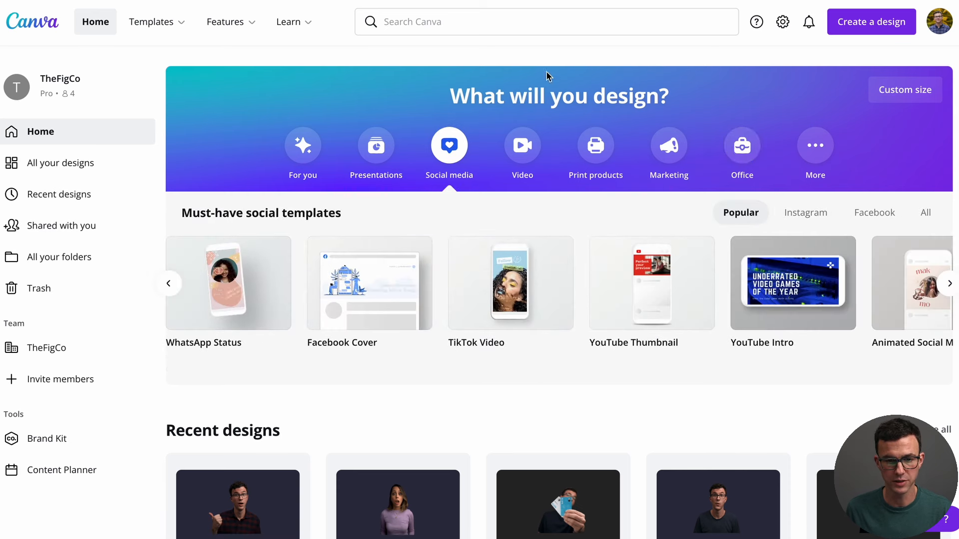
Step: Search the templates for "youtube" to view the suggested formats
{"action": "left_click", "coordinate": [480, 27]}
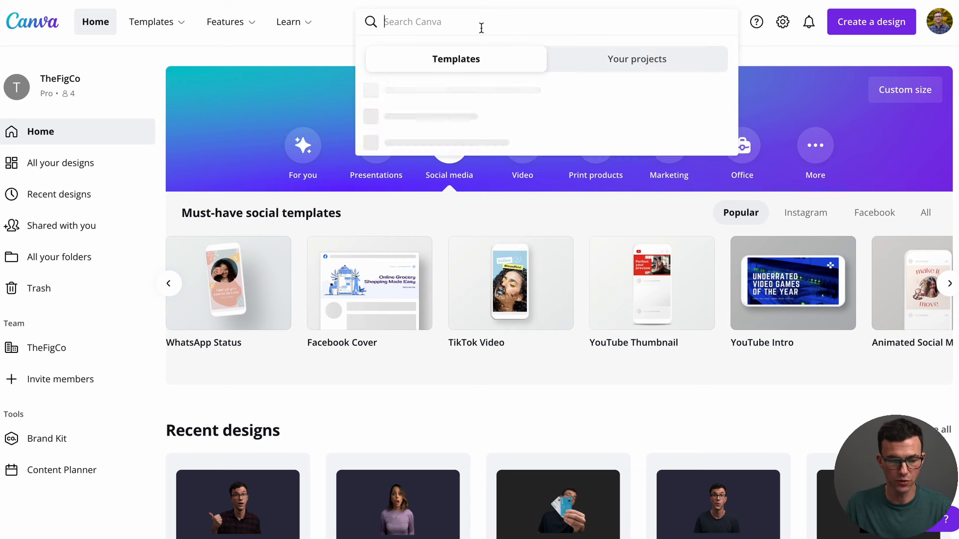
{"action": "type", "text": "youtube"}
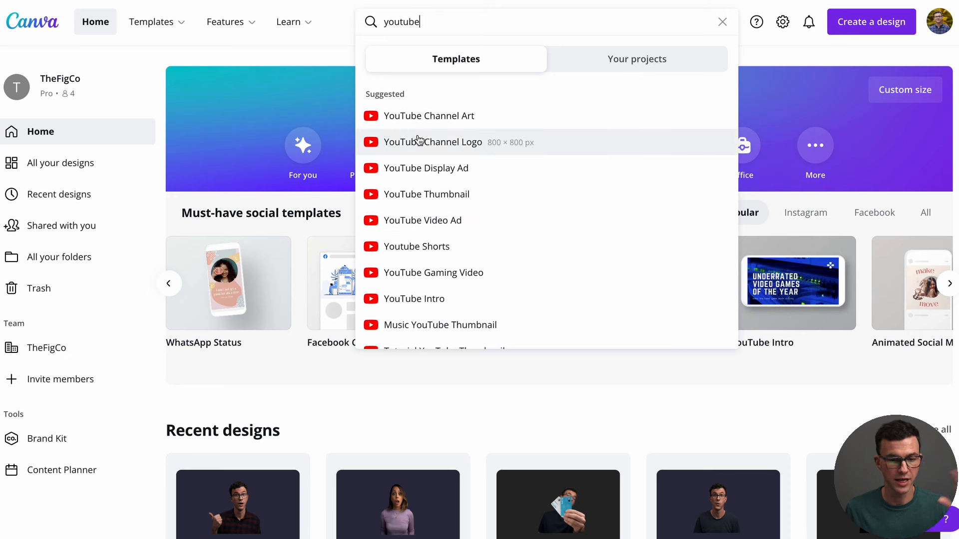
Step: Replace the search term with "instagram" and open the Instagram Post templates
{"action": "double_click", "coordinate": [425, 21]}
{"action": "key", "text": "BackSpace"}
{"action": "type", "text": "gram"}
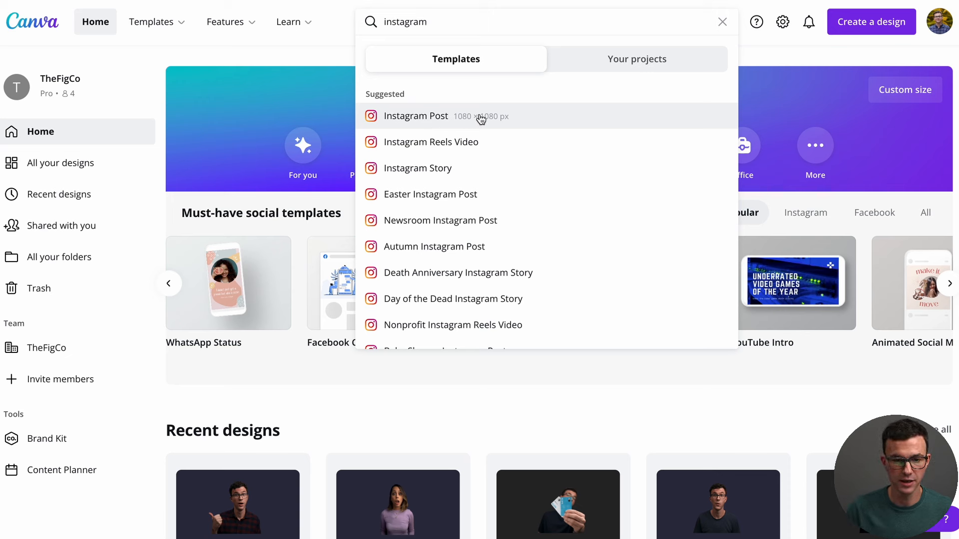
{"action": "left_click", "coordinate": [417, 119]}
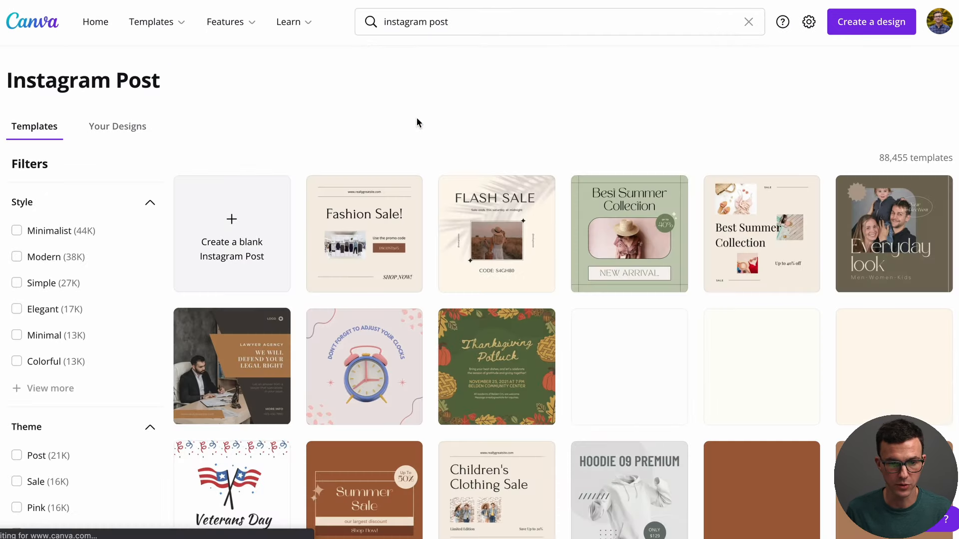
Step: Look through the Instagram Post template gallery to see the available designs
{"action": "scroll", "coordinate": [611, 223], "scroll_direction": "down", "scroll_amount": 1}
{"action": "scroll", "coordinate": [699, 190], "scroll_direction": "up", "scroll_amount": 1}
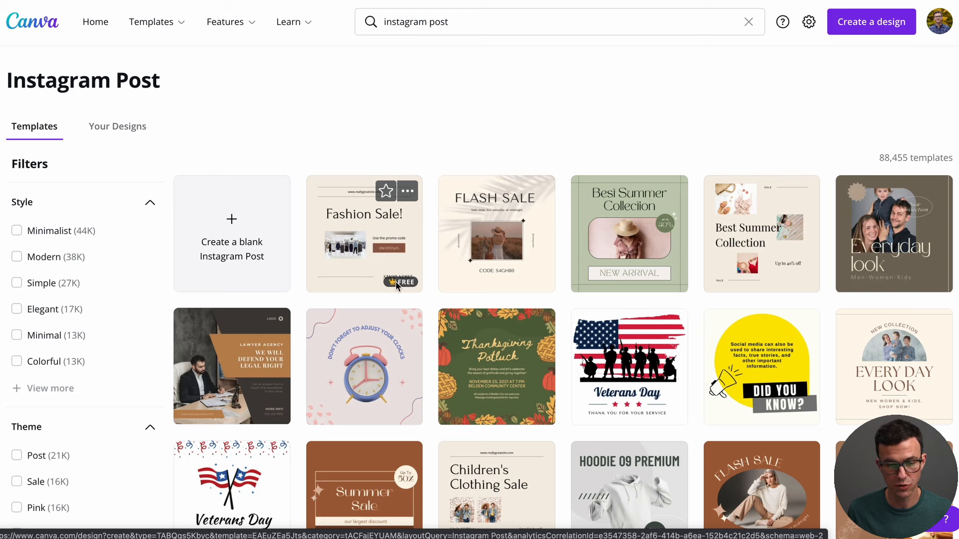
{"action": "mouse_move", "coordinate": [396, 281]}
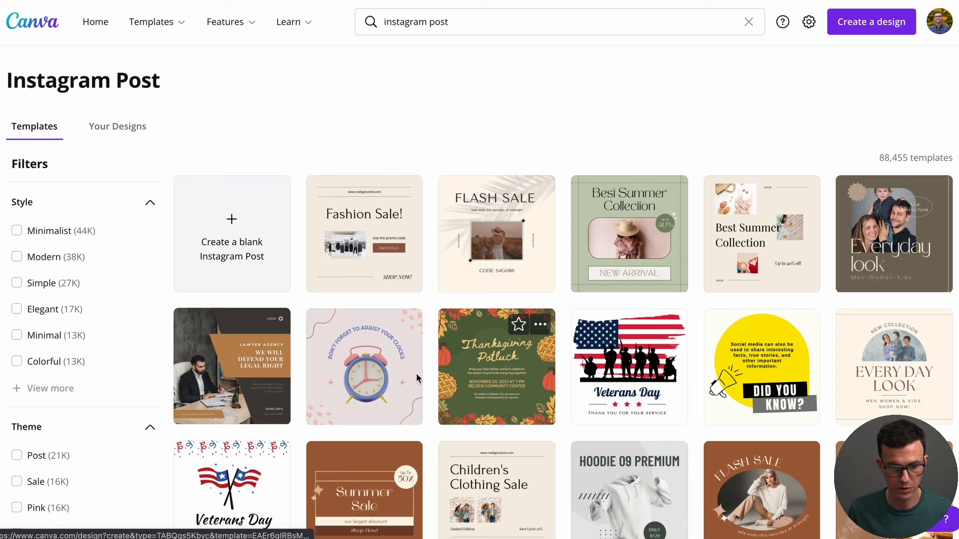
{"action": "scroll", "coordinate": [250, 382], "scroll_direction": "down", "scroll_amount": 2}
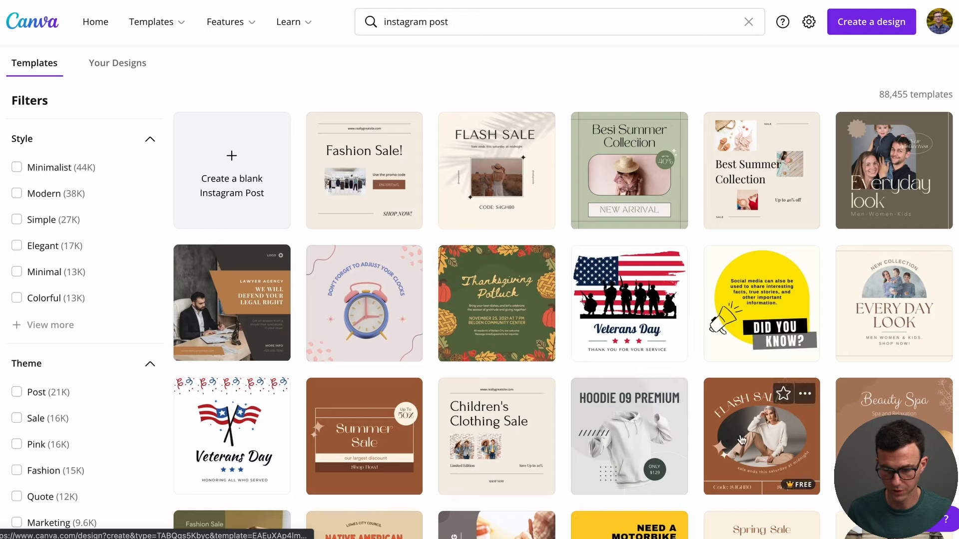
{"action": "scroll", "coordinate": [429, 306], "scroll_direction": "down", "scroll_amount": 4}
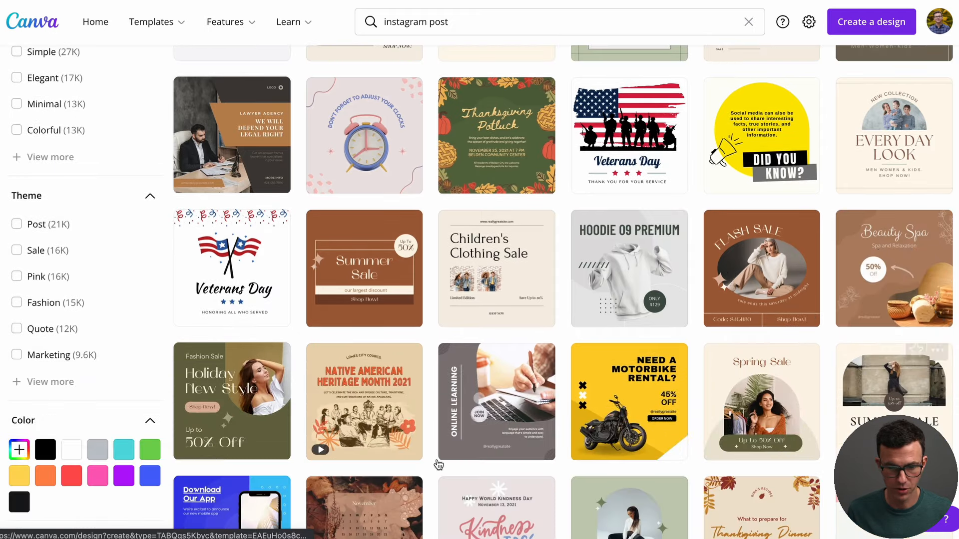
{"action": "scroll", "coordinate": [430, 305], "scroll_direction": "down", "scroll_amount": 10}
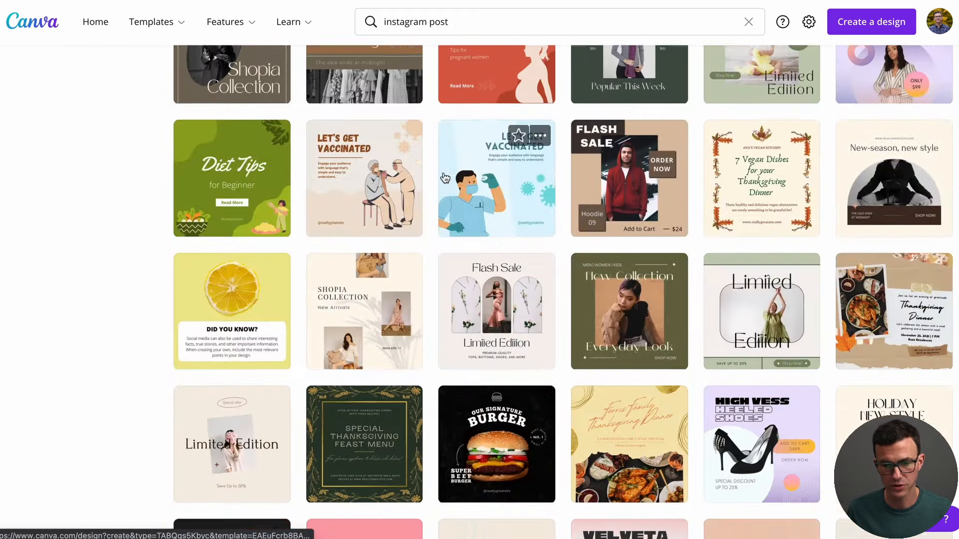
{"action": "scroll", "coordinate": [448, 152], "scroll_direction": "up", "scroll_amount": 14}
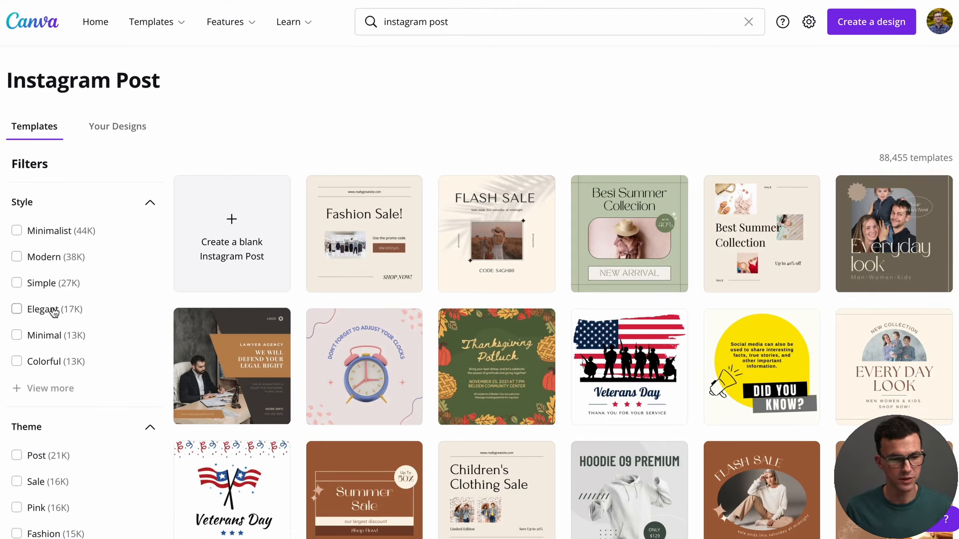
Step: Filter the Instagram Post templates by the Simple style and open the daylight saving time alarm clock template
{"action": "left_click", "coordinate": [48, 285]}
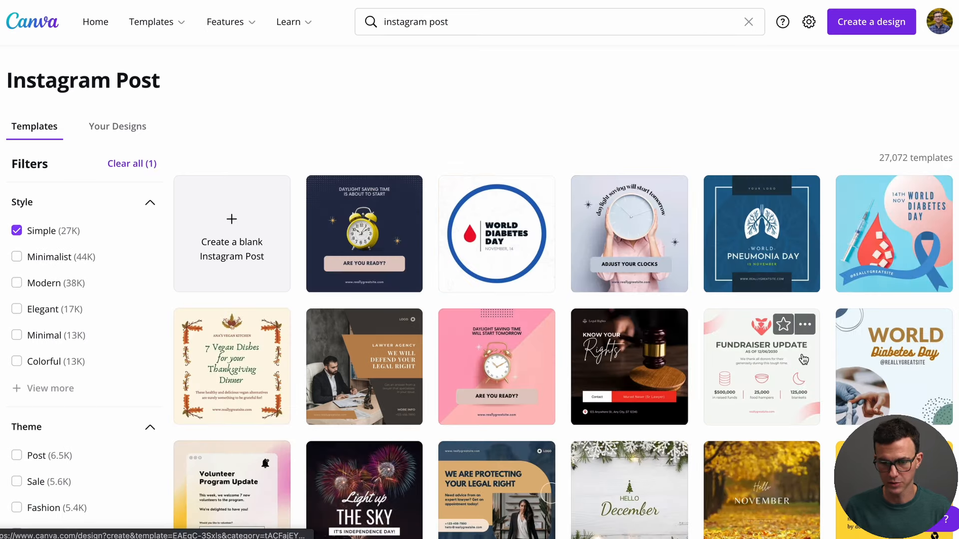
{"action": "scroll", "coordinate": [849, 342], "scroll_direction": "down", "scroll_amount": 3}
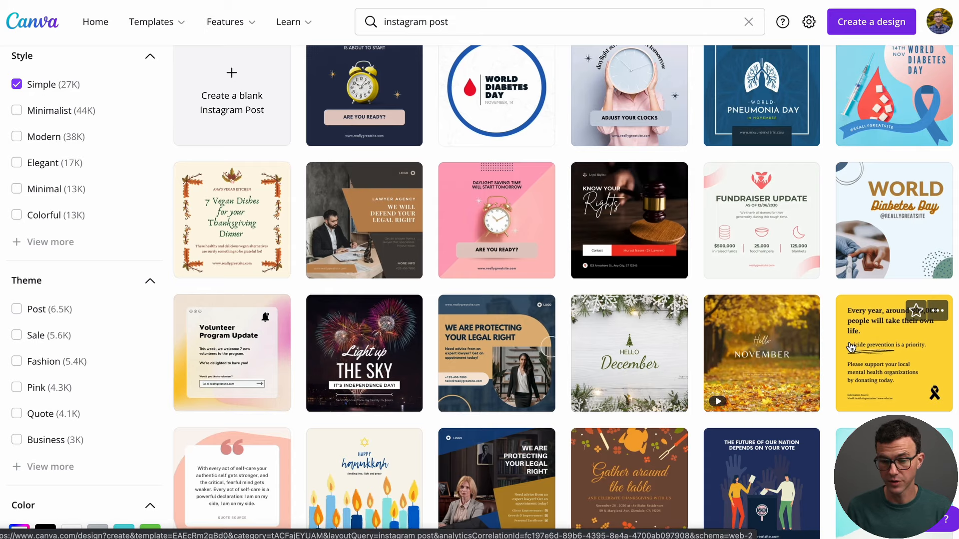
{"action": "scroll", "coordinate": [271, 68], "scroll_direction": "up", "scroll_amount": 3}
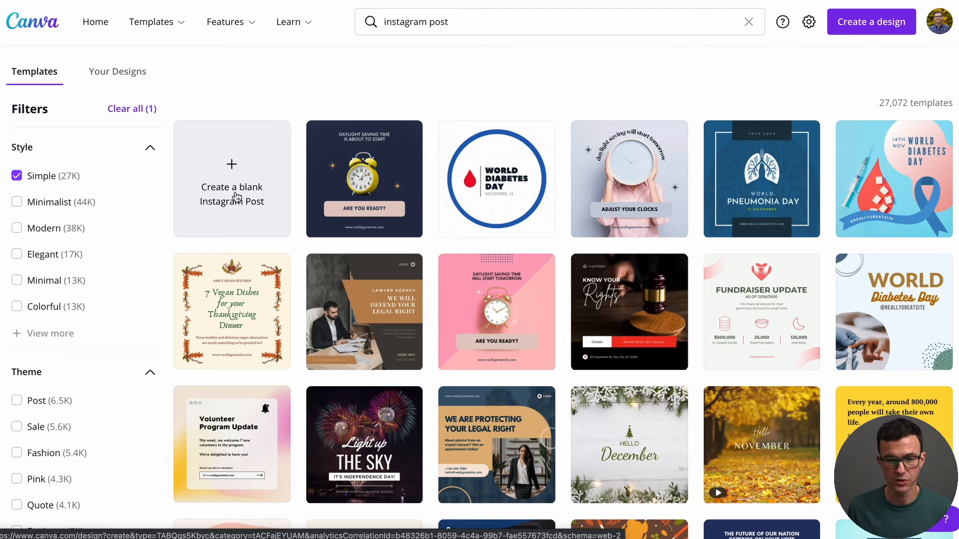
{"action": "left_click", "coordinate": [368, 177]}
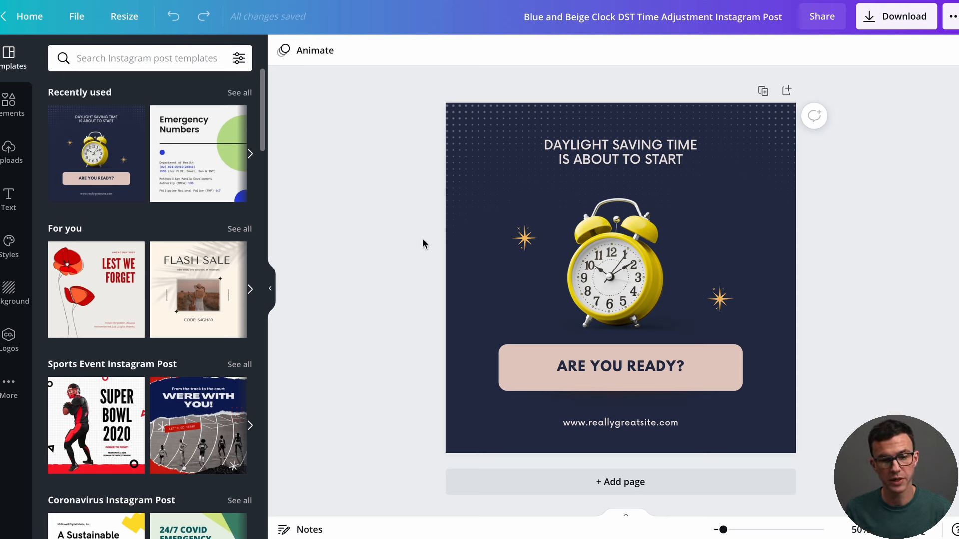
Step: Enlarge the yellow alarm clock image slightly
{"action": "left_click", "coordinate": [587, 273]}
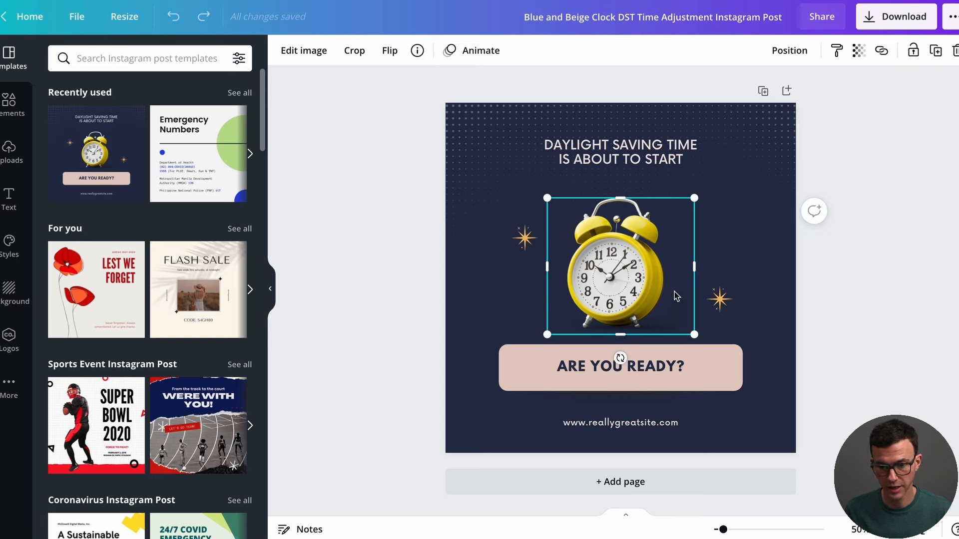
{"action": "left_click_drag", "start_coordinate": [694, 199], "coordinate": [703, 198]}
Step: Replace the "DAYLIGHT SAVING TIME IS ABOUT TO START" heading text with "HELLO"
{"action": "double_click", "coordinate": [635, 152]}
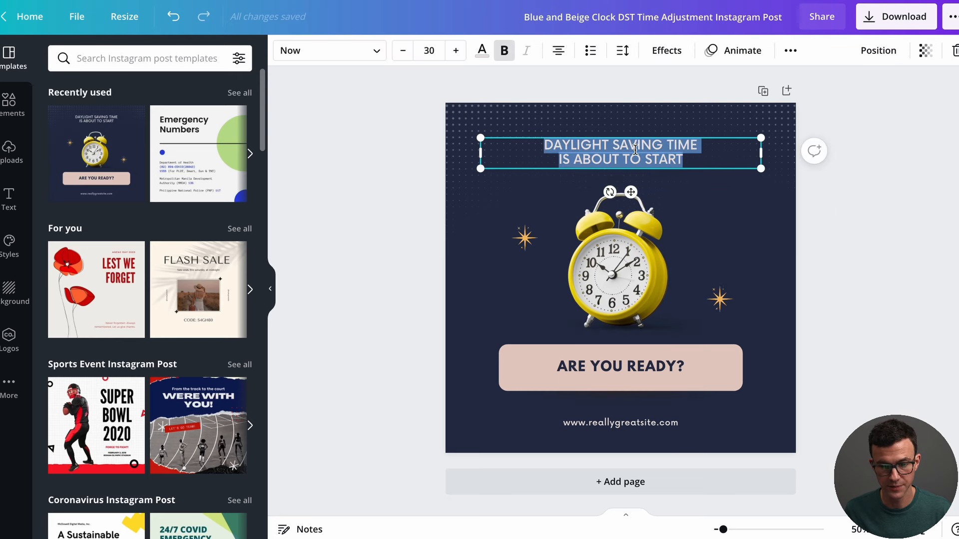
{"action": "left_click", "coordinate": [676, 158]}
{"action": "left_click_drag", "start_coordinate": [677, 157], "coordinate": [562, 149]}
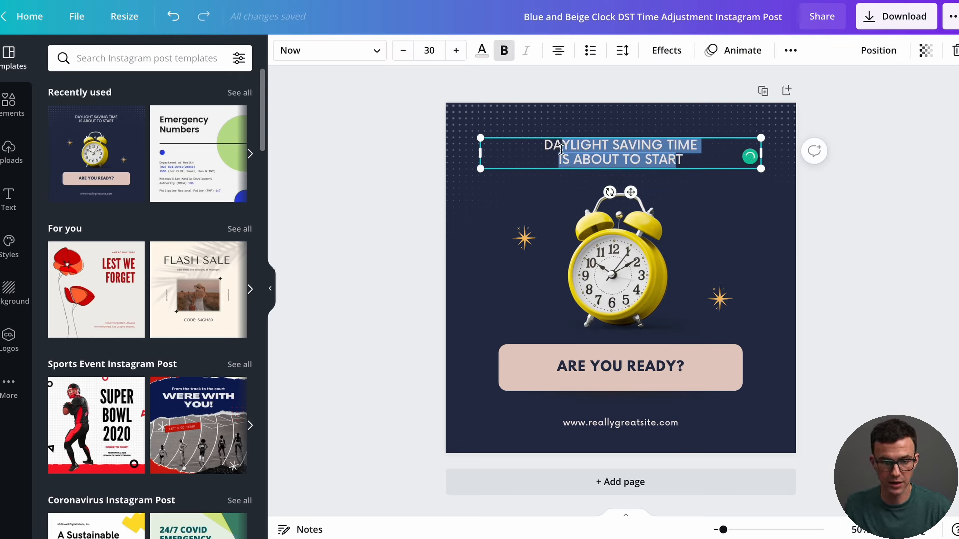
{"action": "key", "text": "BackSpace"}
{"action": "key", "text": "Delete"}
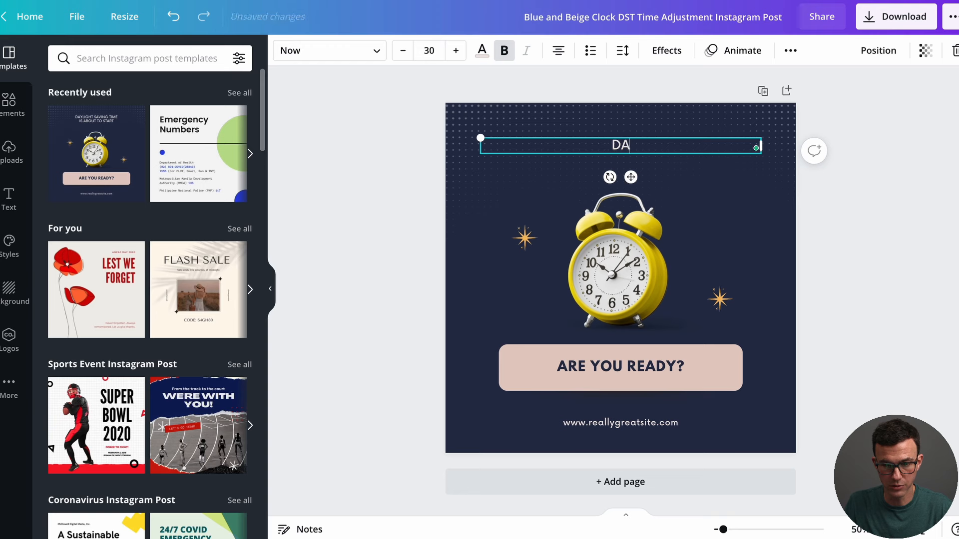
{"action": "key", "text": "BackSpace"}
{"action": "key", "text": "BackSpace"}
{"action": "type", "text": "HELLO"}
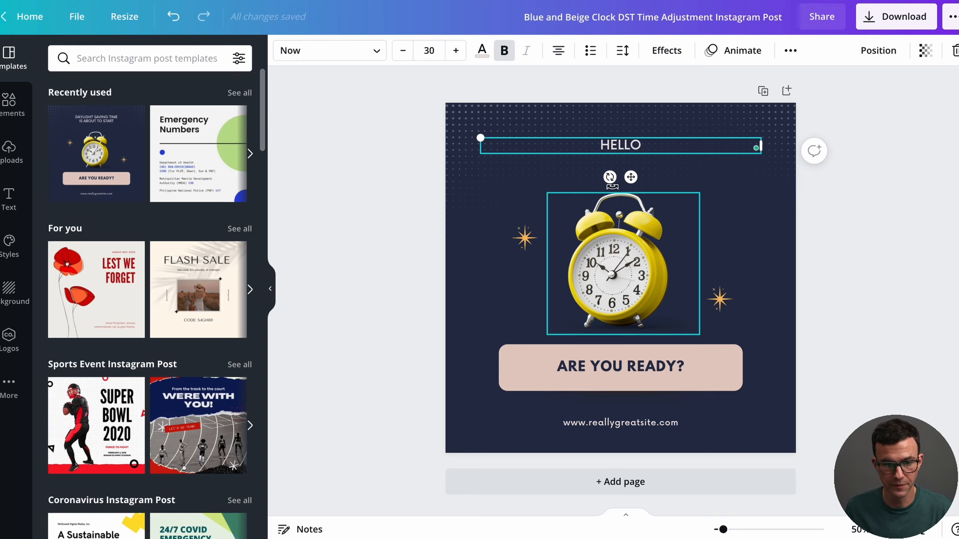
Step: Recolor the HELLO heading text with the green from the THEFIGCO COLORES palette
{"action": "left_click", "coordinate": [482, 55]}
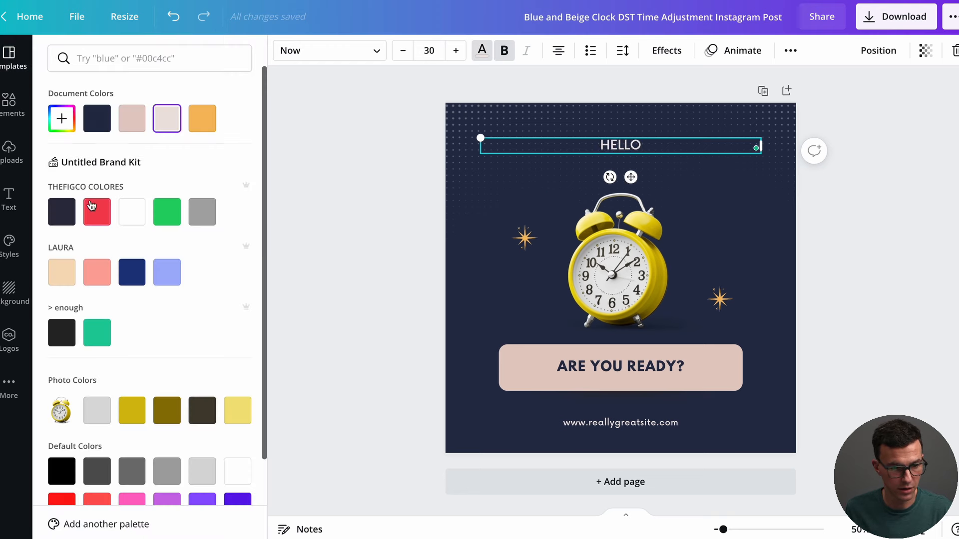
{"action": "left_click", "coordinate": [166, 211]}
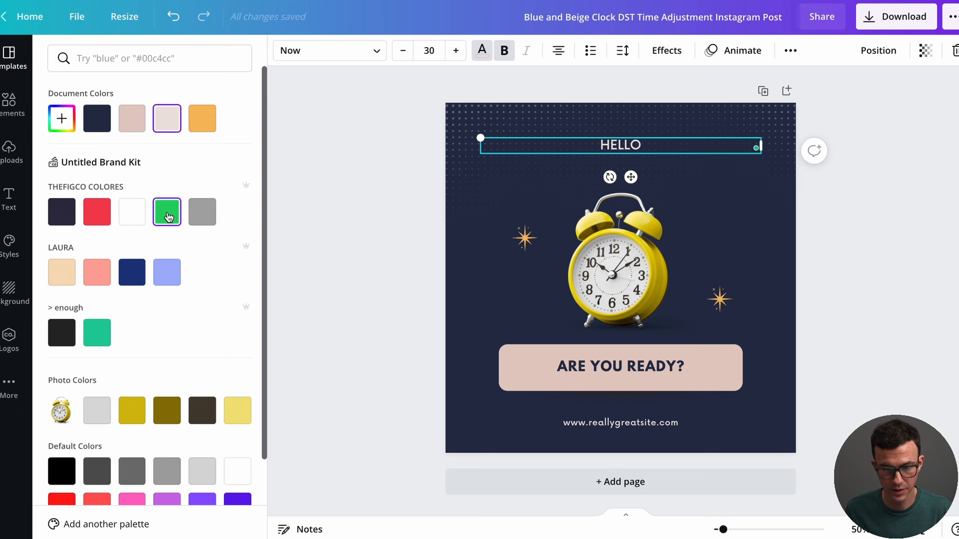
{"action": "left_click", "coordinate": [452, 116]}
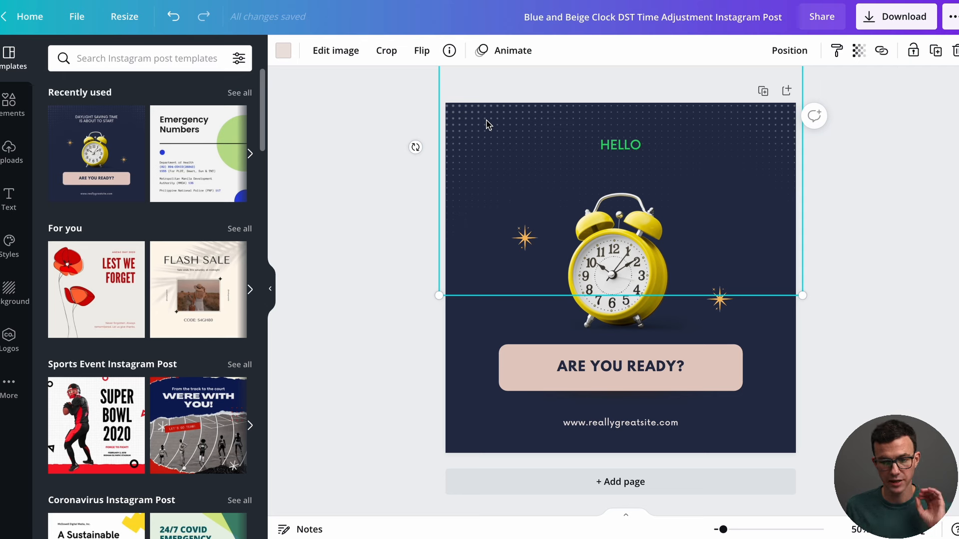
Step: Recolor the dotted pattern behind the HELLO heading, trying orange and settling on the THEFIGCO COLORES green
{"action": "left_click", "coordinate": [624, 317]}
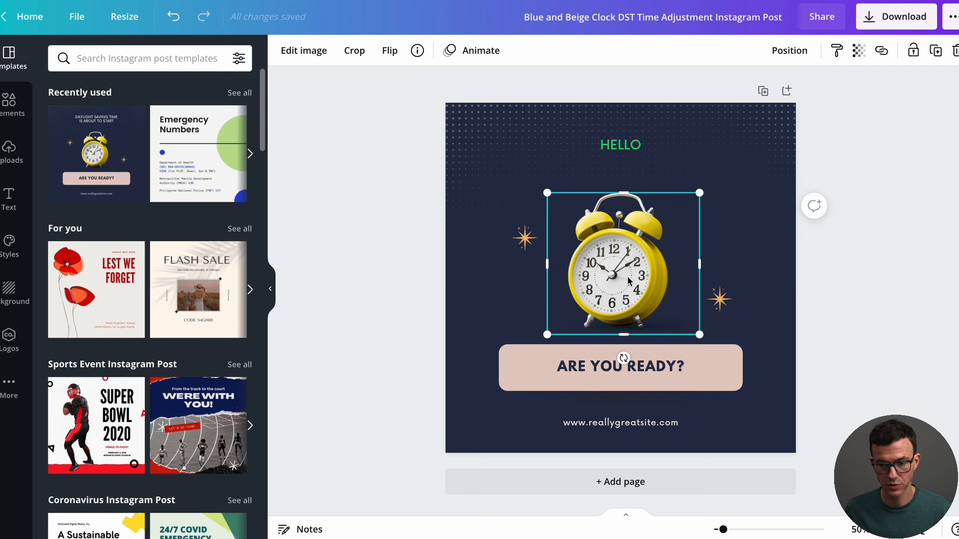
{"action": "left_click", "coordinate": [462, 138]}
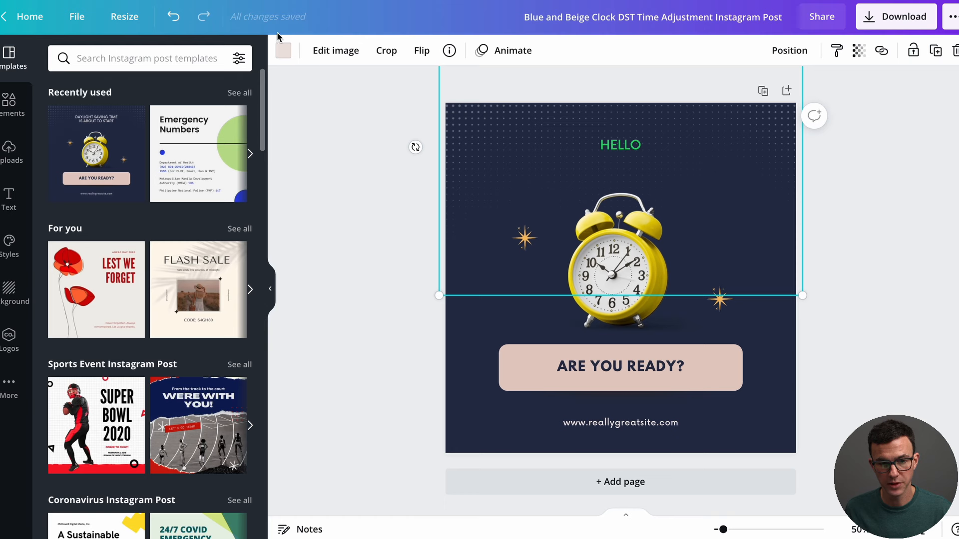
{"action": "left_click", "coordinate": [283, 50]}
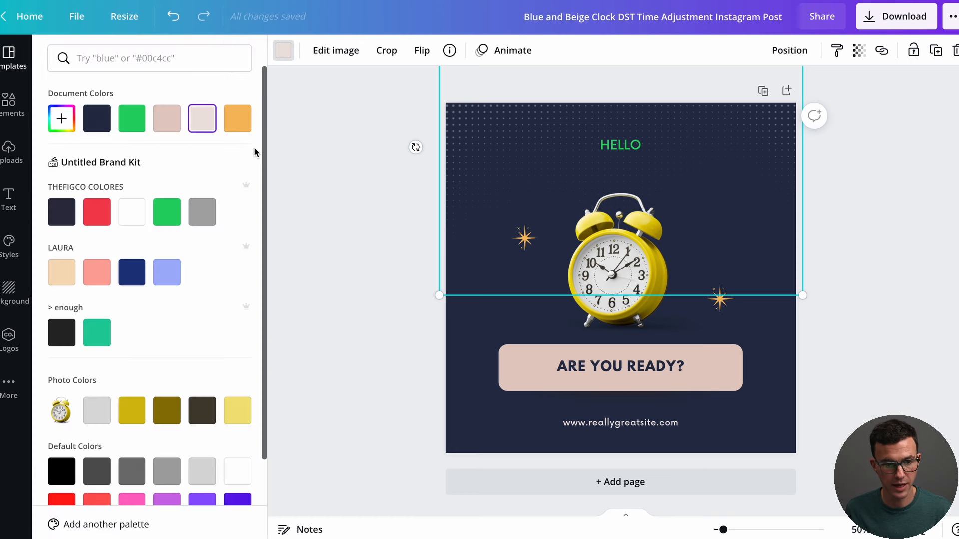
{"action": "left_click", "coordinate": [239, 123]}
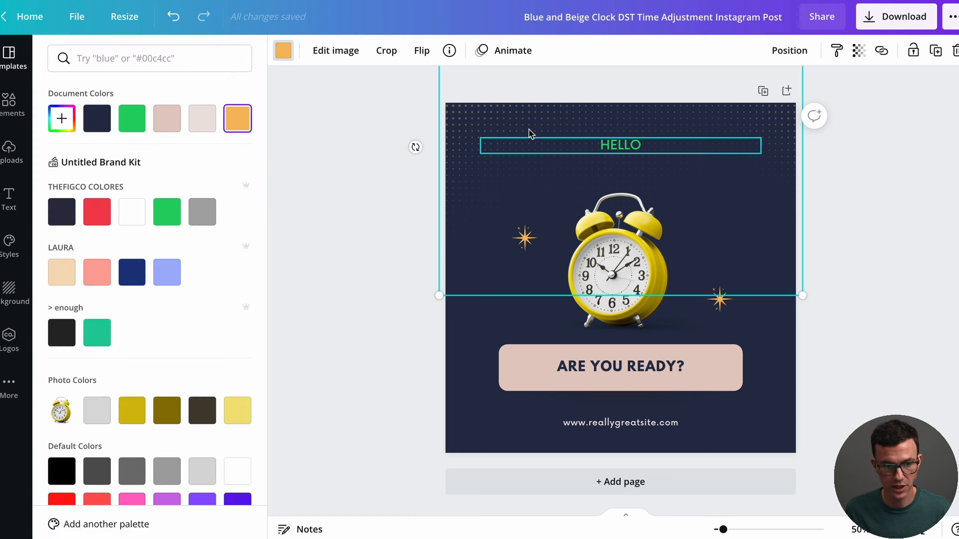
{"action": "left_click", "coordinate": [167, 214]}
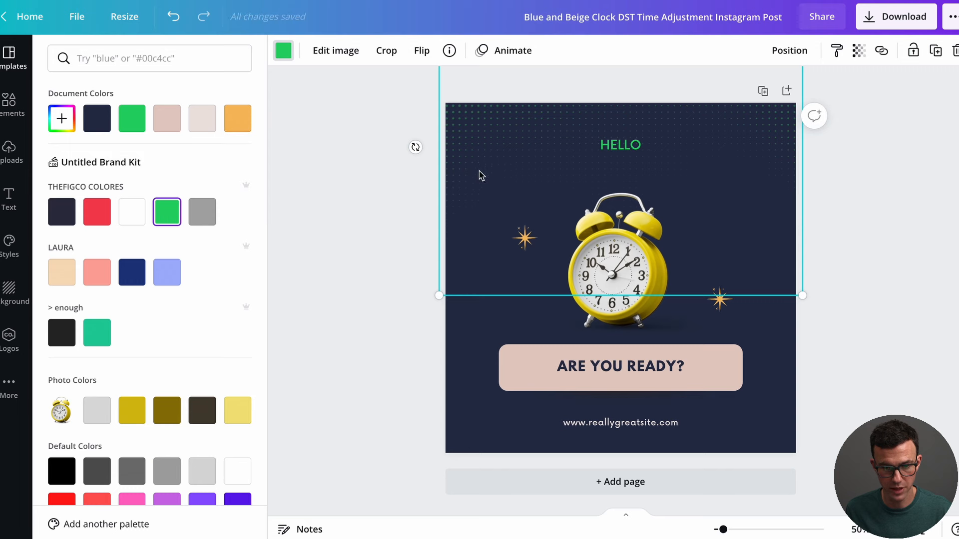
Step: Enlarge the pink box behind ARE YOU READY? by extending its left and upper edges slightly
{"action": "left_click", "coordinate": [496, 364]}
{"action": "left_click", "coordinate": [510, 370]}
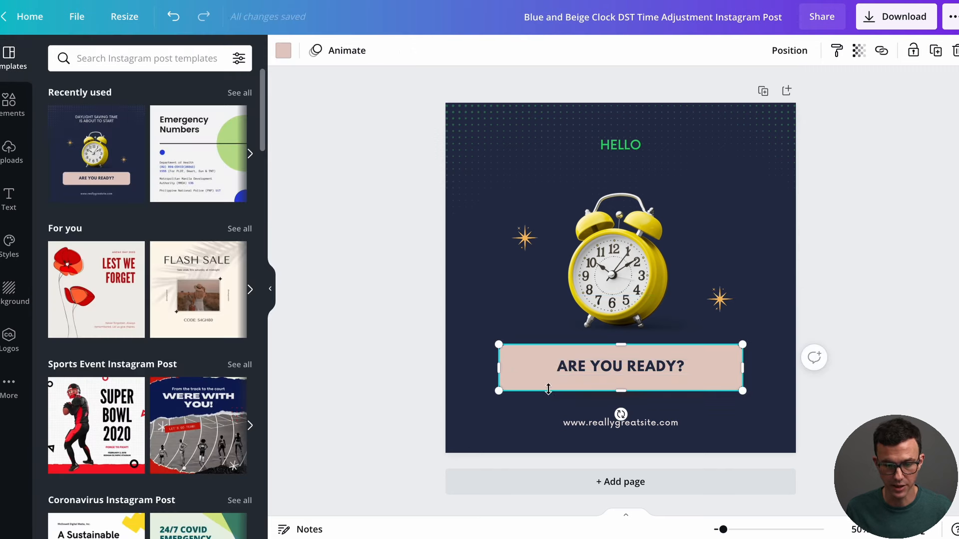
{"action": "left_click_drag", "start_coordinate": [489, 368], "coordinate": [479, 327]}
{"action": "mouse_move", "coordinate": [611, 344]}
{"action": "left_mouse_down"}
{"action": "mouse_move", "coordinate": [615, 324]}
{"action": "mouse_move", "coordinate": [615, 335]}
{"action": "left_mouse_up"}
Step: Change the second color of the star beside the clock's lower right to the document's dusty pink and rotate that star slightly
{"action": "left_click", "coordinate": [719, 299]}
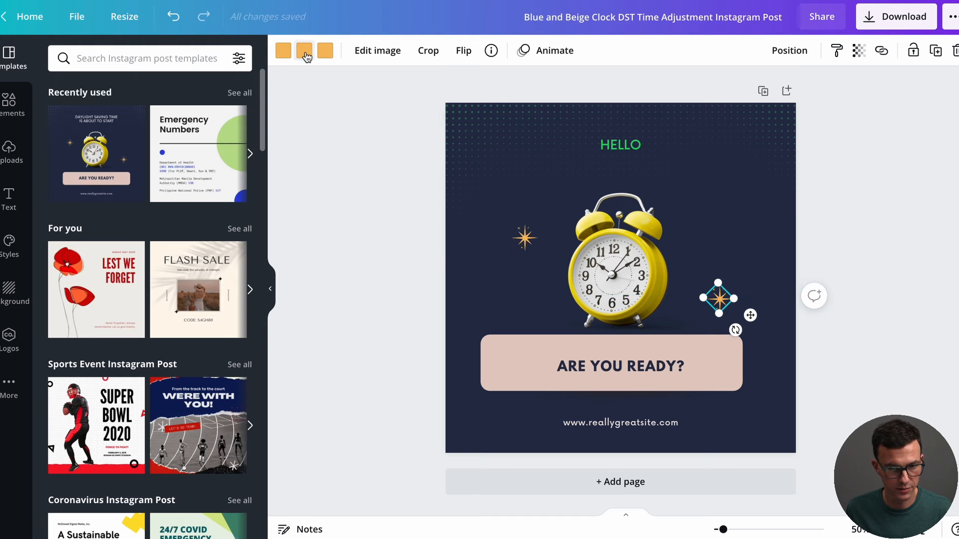
{"action": "left_click", "coordinate": [304, 50]}
{"action": "left_click", "coordinate": [170, 127]}
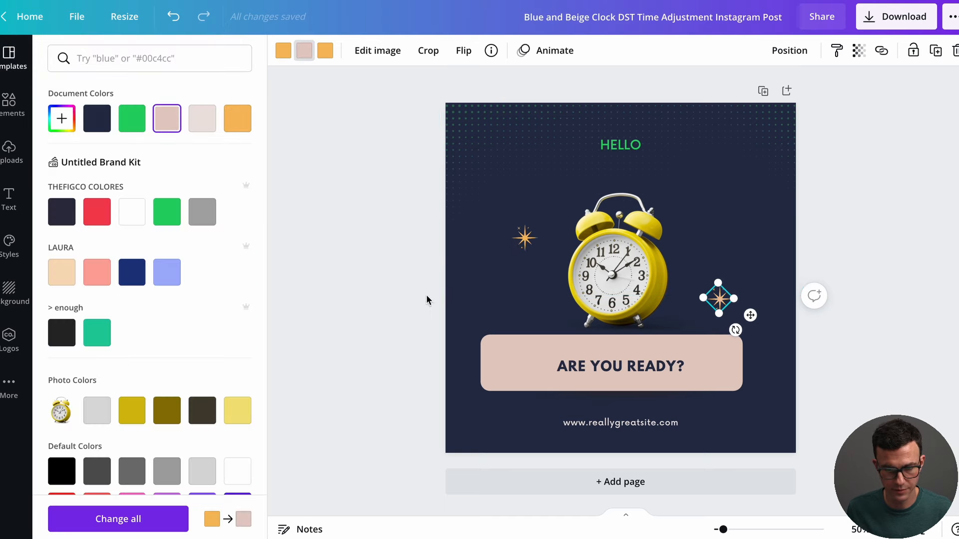
{"action": "left_click", "coordinate": [403, 283]}
{"action": "left_click", "coordinate": [387, 335]}
{"action": "left_click", "coordinate": [717, 305]}
{"action": "left_click_drag", "start_coordinate": [736, 330], "coordinate": [754, 300]}
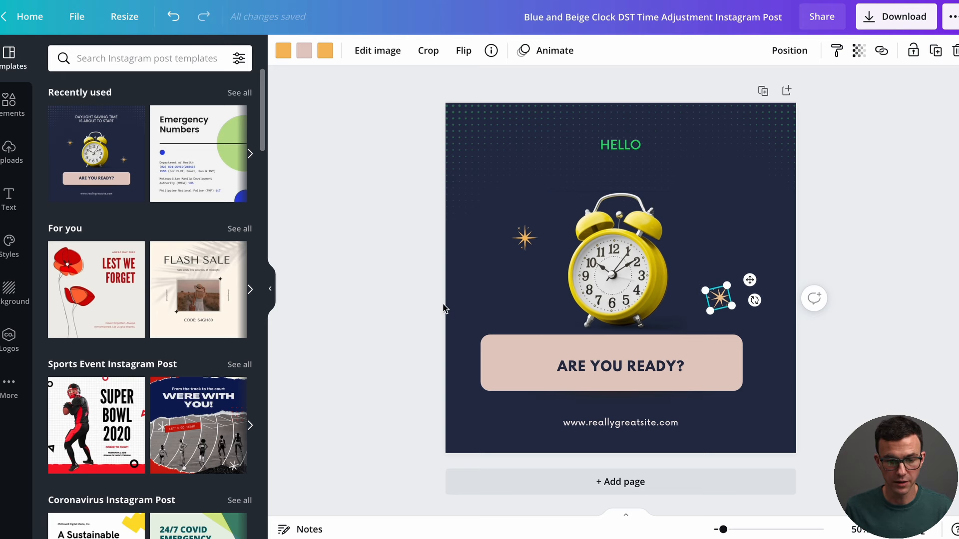
Step: Try the red and dark THEFIGCO COLORES swatches as the page background and restore the original navy
{"action": "left_click", "coordinate": [460, 308]}
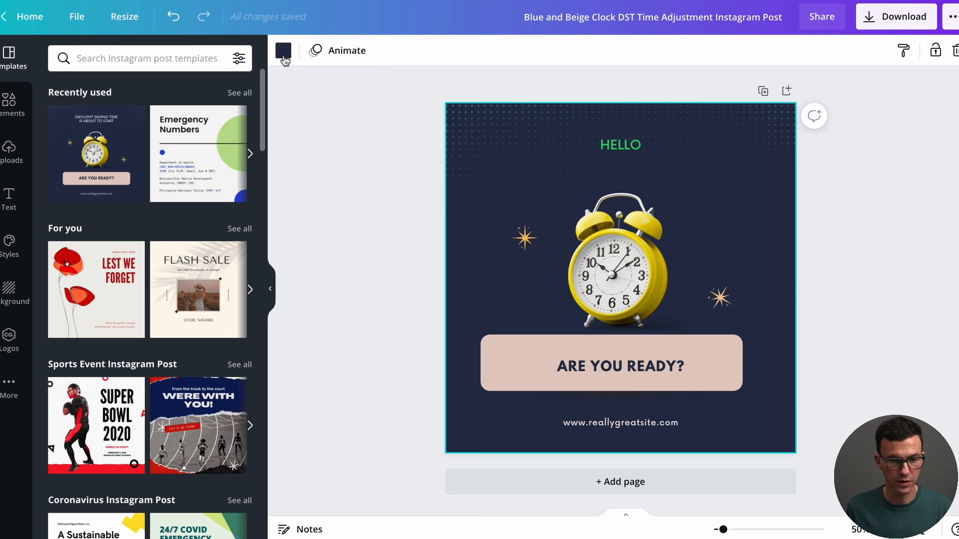
{"action": "left_click", "coordinate": [286, 59]}
{"action": "left_click", "coordinate": [99, 214]}
{"action": "left_click", "coordinate": [61, 212]}
{"action": "left_click", "coordinate": [97, 118]}
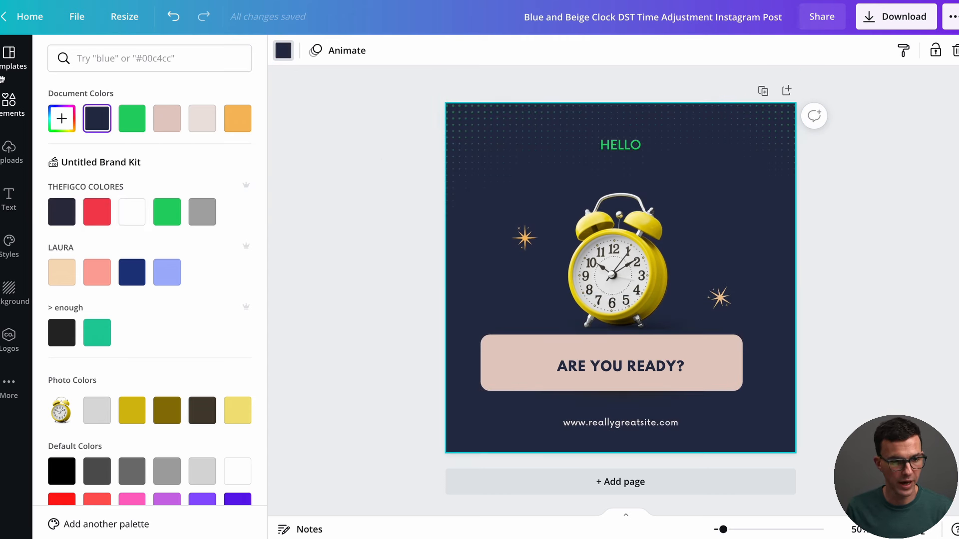
Step: Start a blank Instagram post from the home page and set its background to the dark THEFIGCO COLORES swatch
{"action": "left_click", "coordinate": [30, 17]}
{"action": "left_click", "coordinate": [375, 293]}
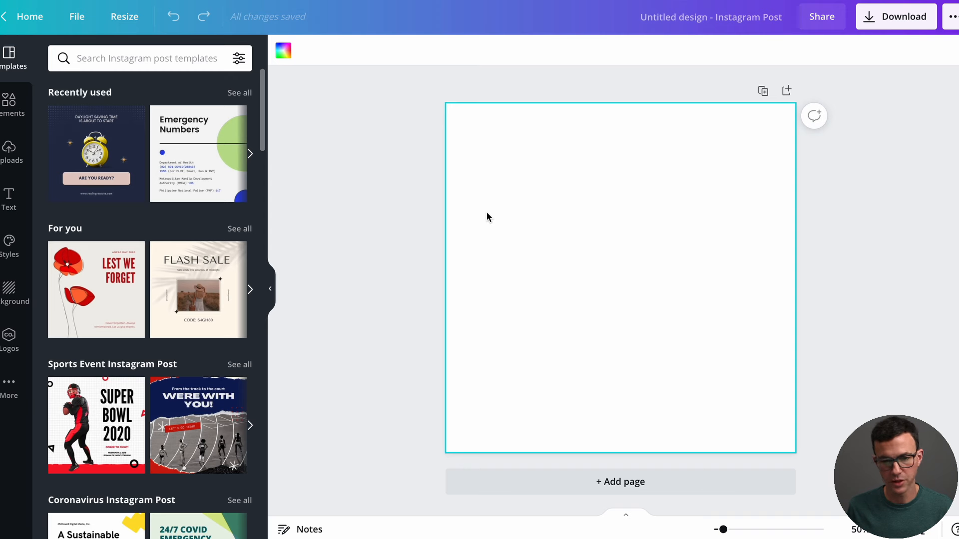
{"action": "left_click", "coordinate": [290, 51]}
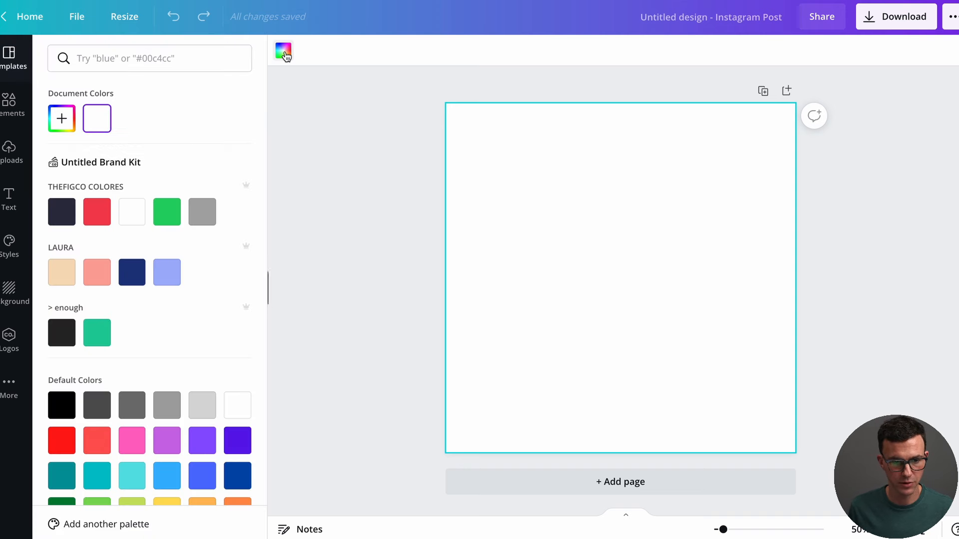
{"action": "left_click", "coordinate": [68, 220]}
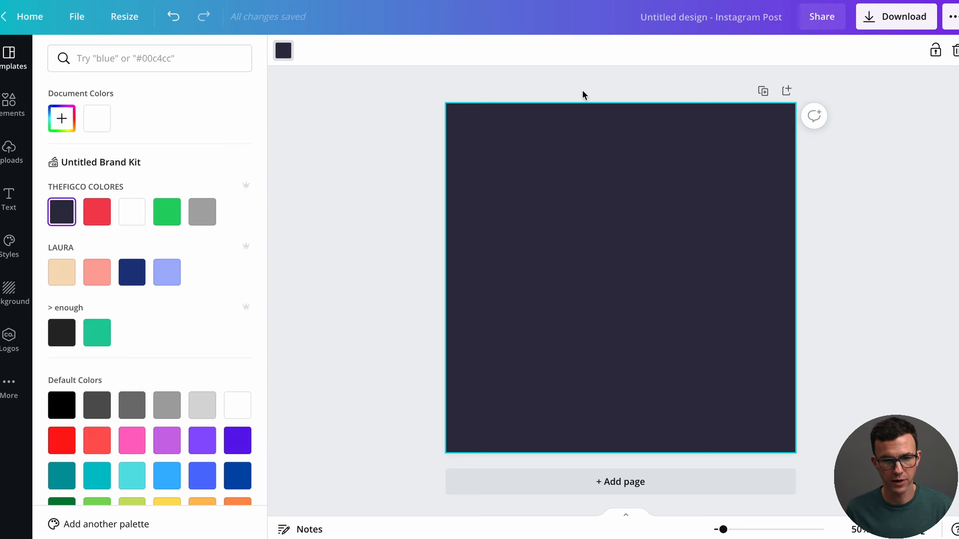
Step: Rename the untitled design as "Test IG Post"
{"action": "left_click", "coordinate": [694, 18]}
{"action": "type", "text": "Tes"}
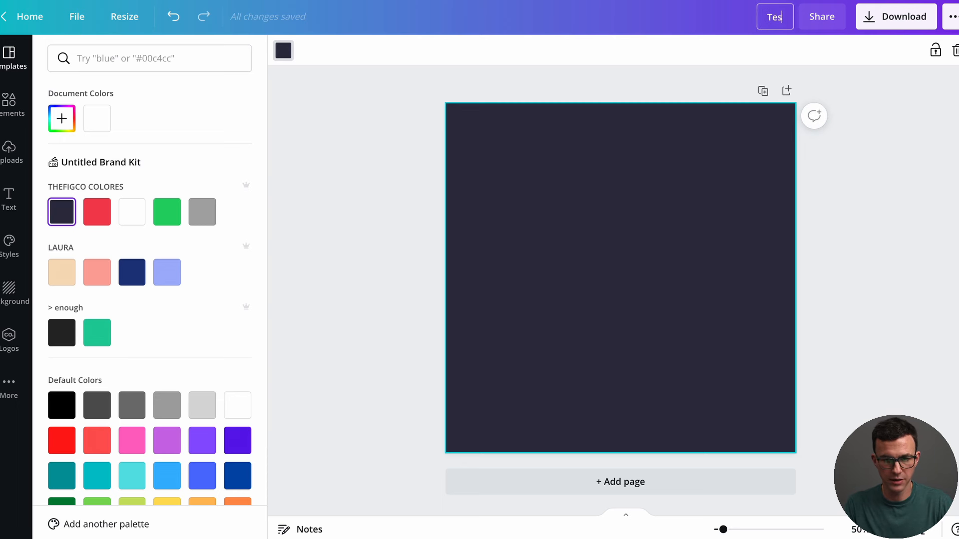
{"action": "type", "text": "t IGPosts"}
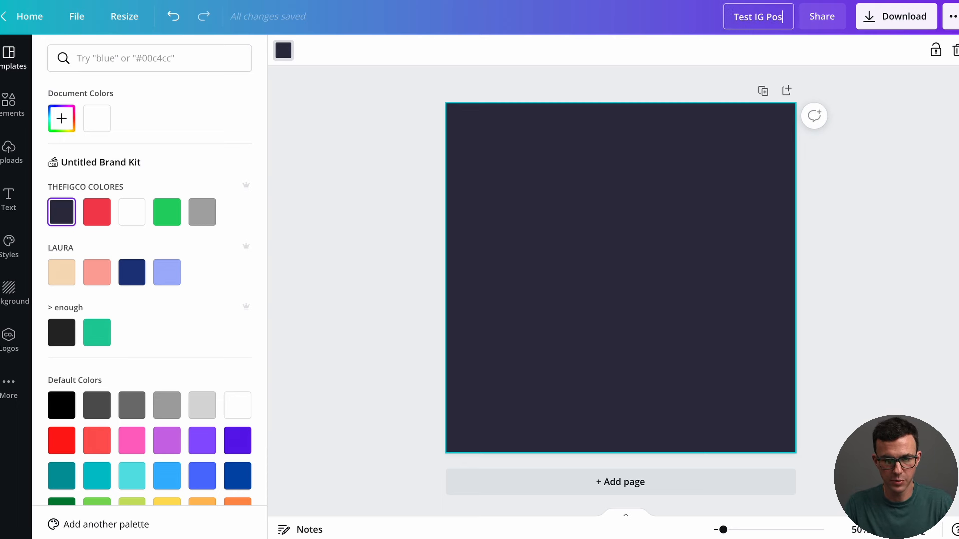
{"action": "key", "text": "BackSpace"}
{"action": "key", "text": "Return"}
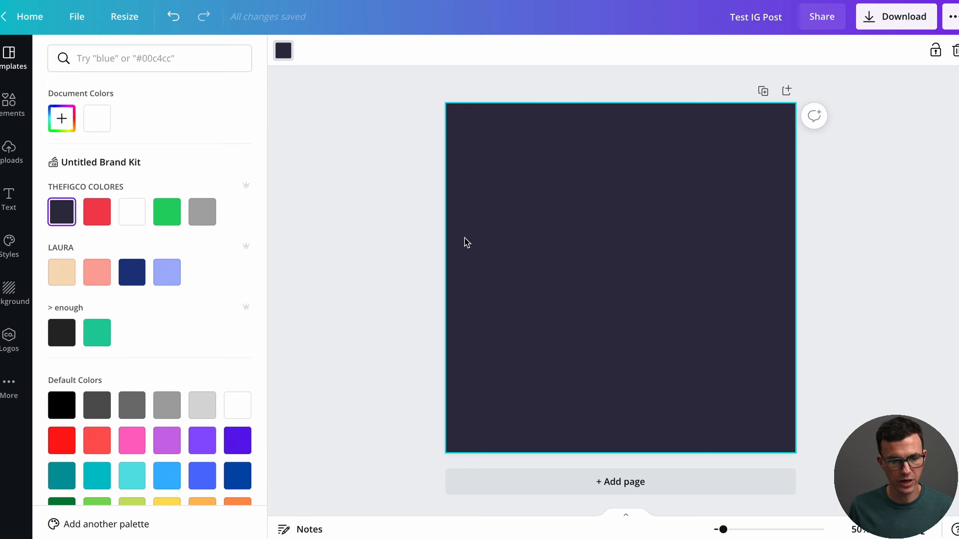
Step: Mix a custom background color for the page, trying a dark red and ending on near-black #050505
{"action": "scroll", "coordinate": [134, 369], "scroll_direction": "down", "scroll_amount": 1}
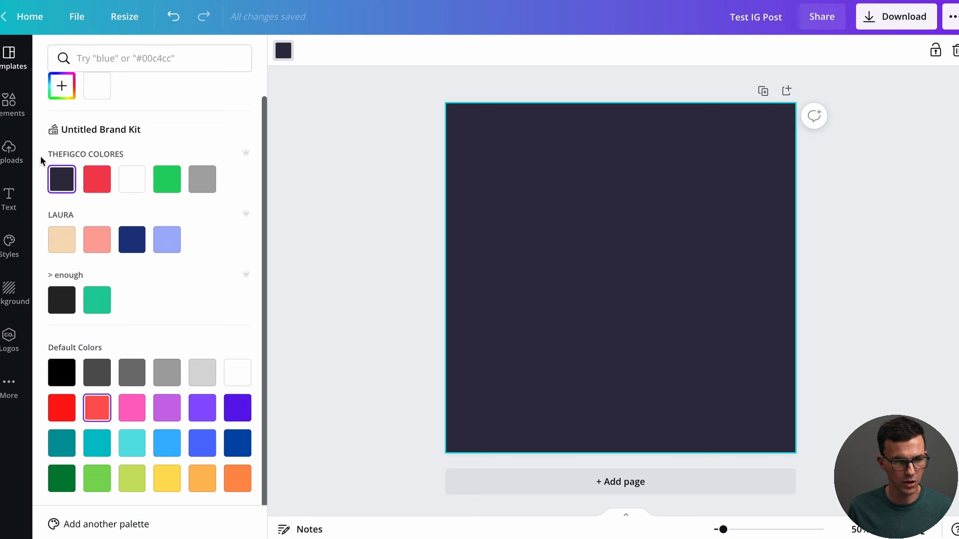
{"action": "left_click", "coordinate": [62, 87]}
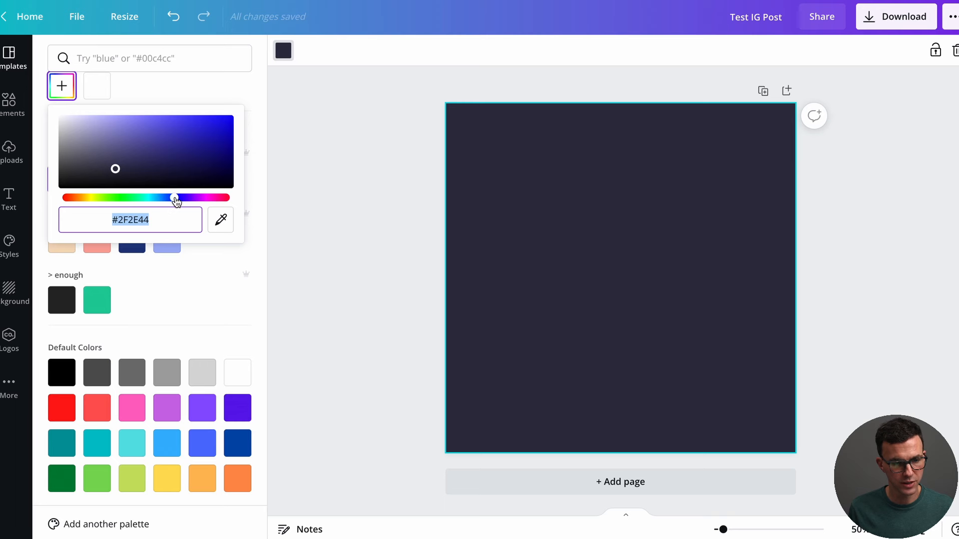
{"action": "left_click_drag", "start_coordinate": [175, 198], "coordinate": [230, 213]}
{"action": "left_click_drag", "start_coordinate": [200, 165], "coordinate": [220, 144]}
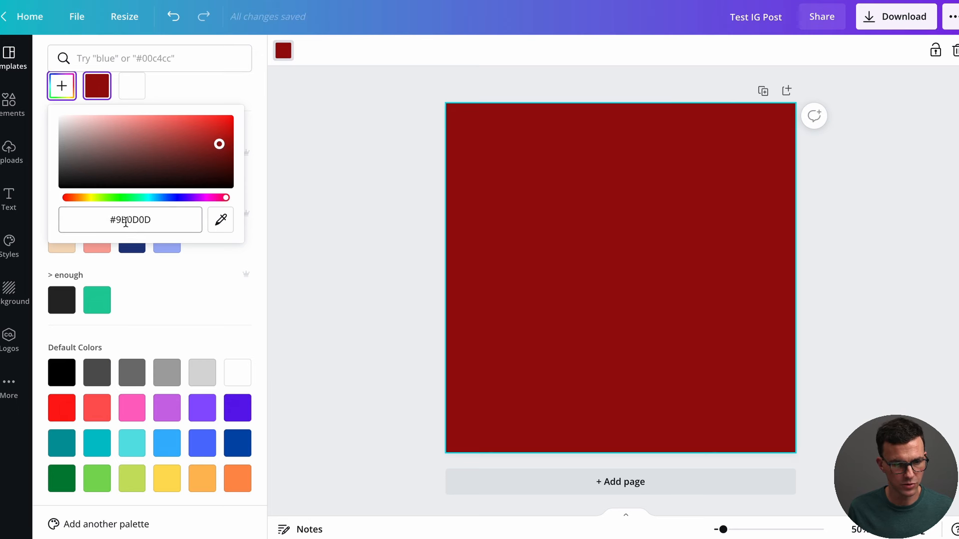
{"action": "left_click_drag", "start_coordinate": [220, 151], "coordinate": [62, 185]}
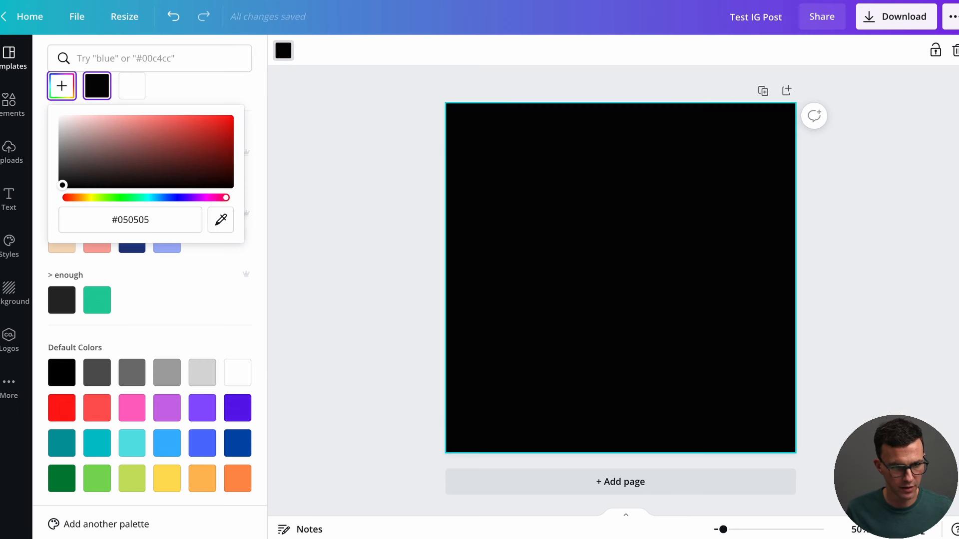
{"action": "left_click", "coordinate": [244, 277]}
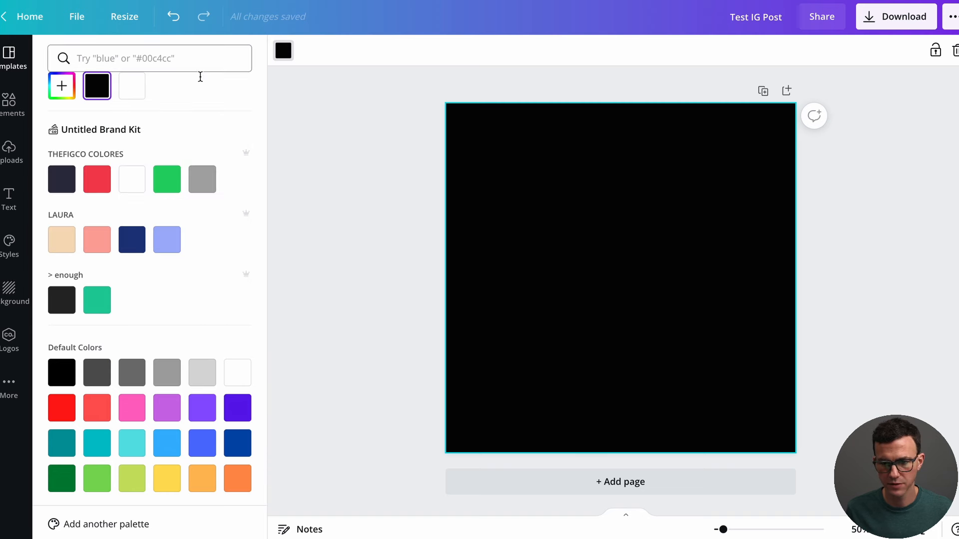
Step: Add a square shape in the brand kit's white and resize it into a wide rectangle in the page's lower half
{"action": "left_click", "coordinate": [15, 111]}
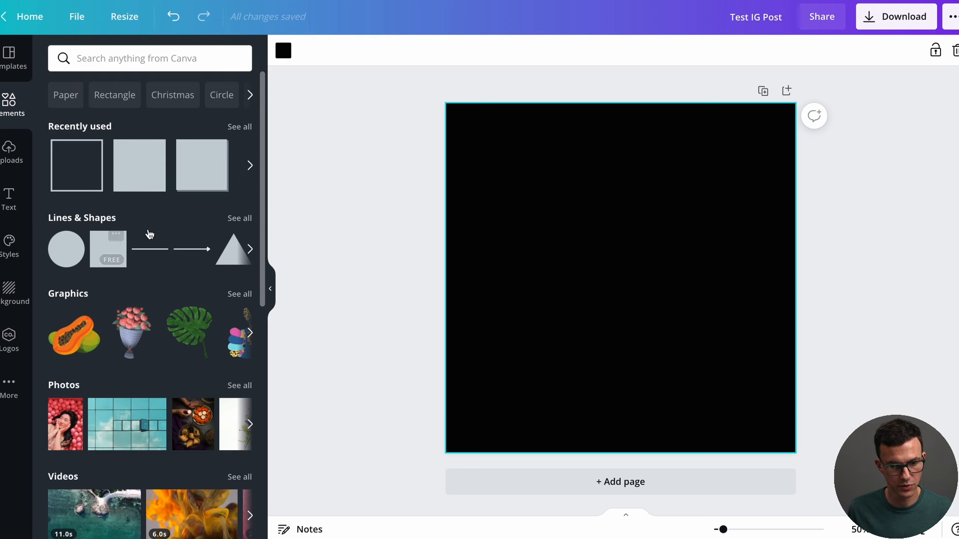
{"action": "left_click", "coordinate": [99, 249]}
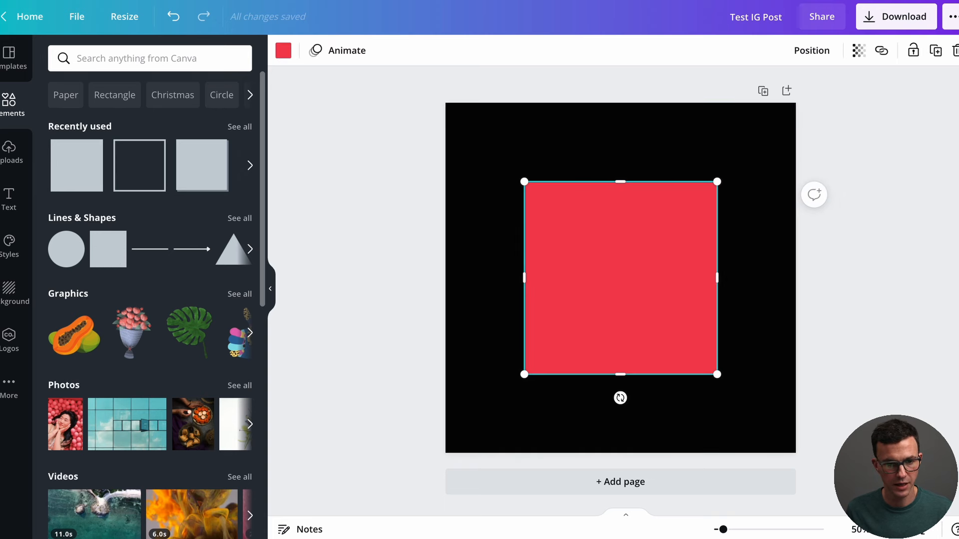
{"action": "left_click", "coordinate": [285, 55]}
{"action": "left_click", "coordinate": [131, 211]}
{"action": "mouse_move", "coordinate": [523, 181]}
{"action": "left_mouse_down"}
{"action": "mouse_move", "coordinate": [599, 218]}
{"action": "mouse_move", "coordinate": [539, 189]}
{"action": "left_mouse_up"}
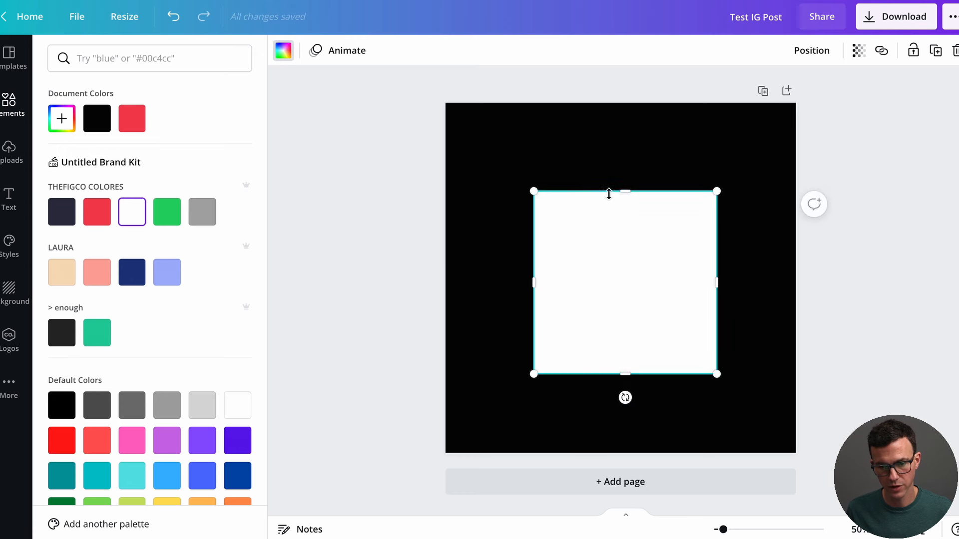
{"action": "left_click_drag", "start_coordinate": [623, 193], "coordinate": [630, 312]}
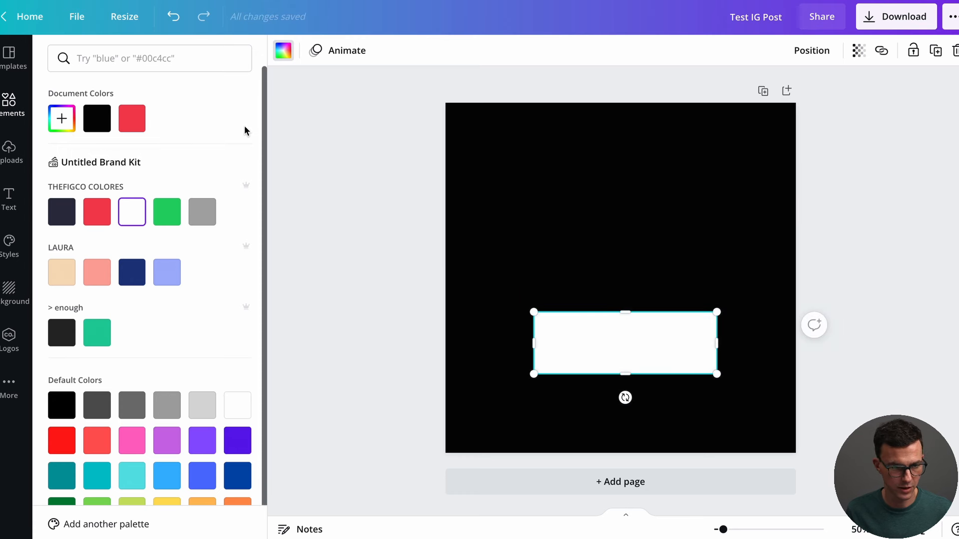
Step: Add a plain straight line from Lines & Shapes across the middle of the page
{"action": "left_click", "coordinate": [1, 116]}
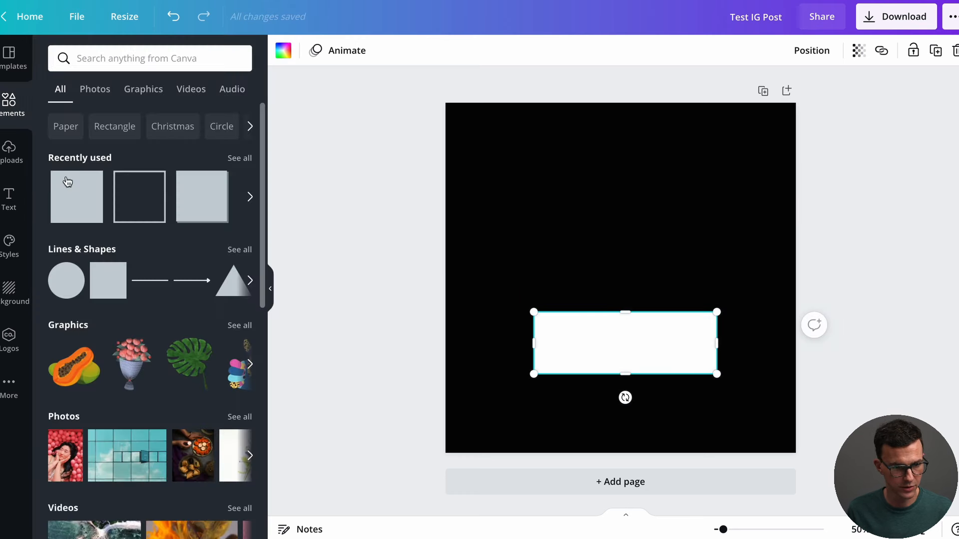
{"action": "left_click", "coordinate": [154, 283]}
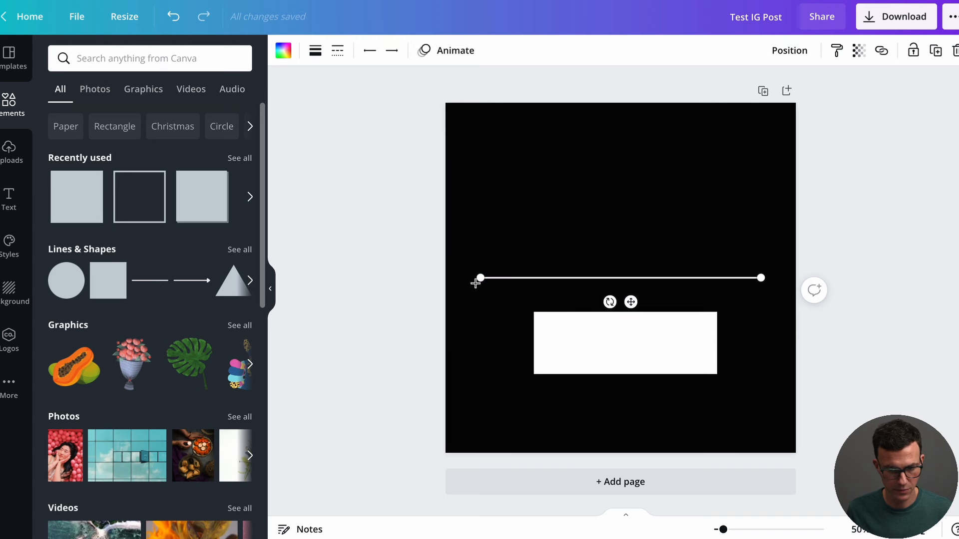
Step: Add an outlined square from the full Lines & Shapes collection and shrink it over the white rectangle's right end
{"action": "left_click", "coordinate": [239, 249]}
{"action": "scroll", "coordinate": [102, 375], "scroll_direction": "down", "scroll_amount": 2}
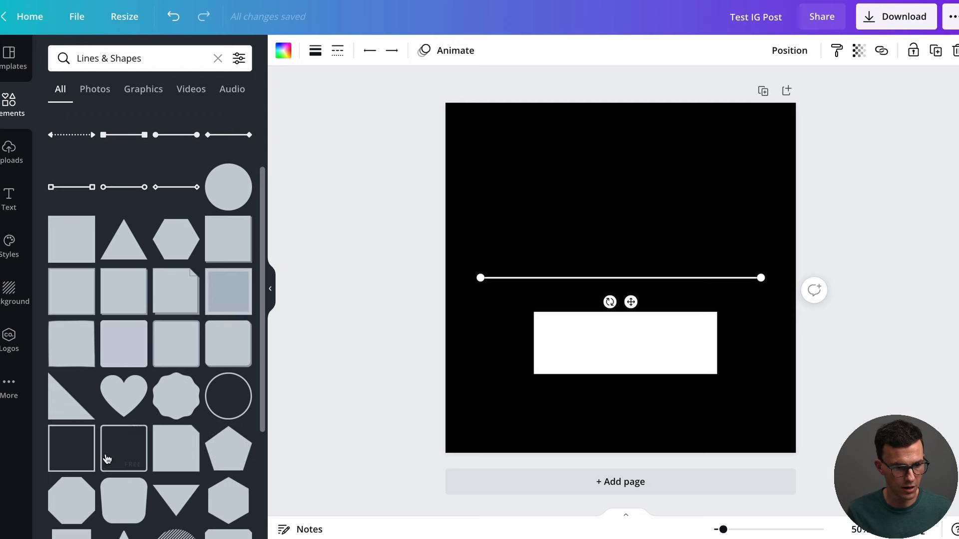
{"action": "left_click", "coordinate": [77, 452]}
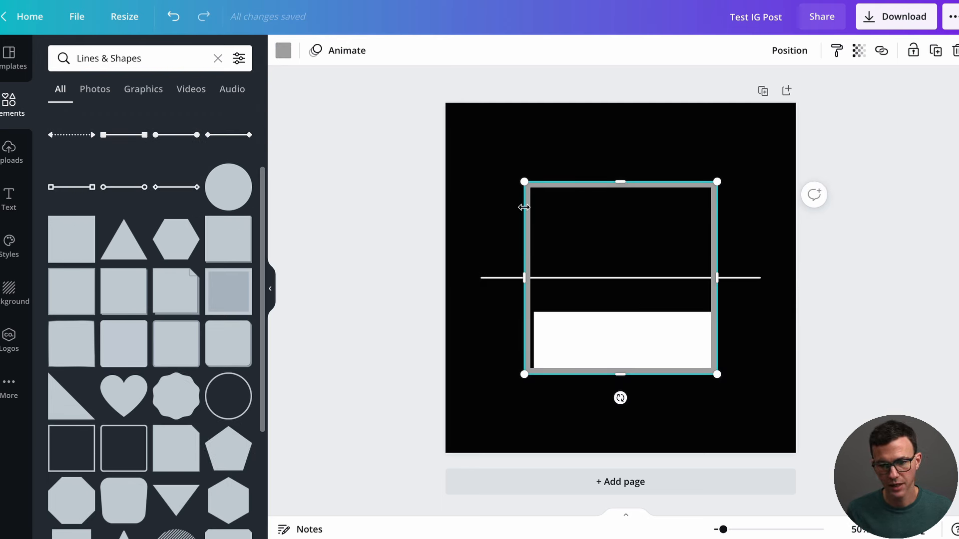
{"action": "left_click_drag", "start_coordinate": [527, 183], "coordinate": [660, 273]}
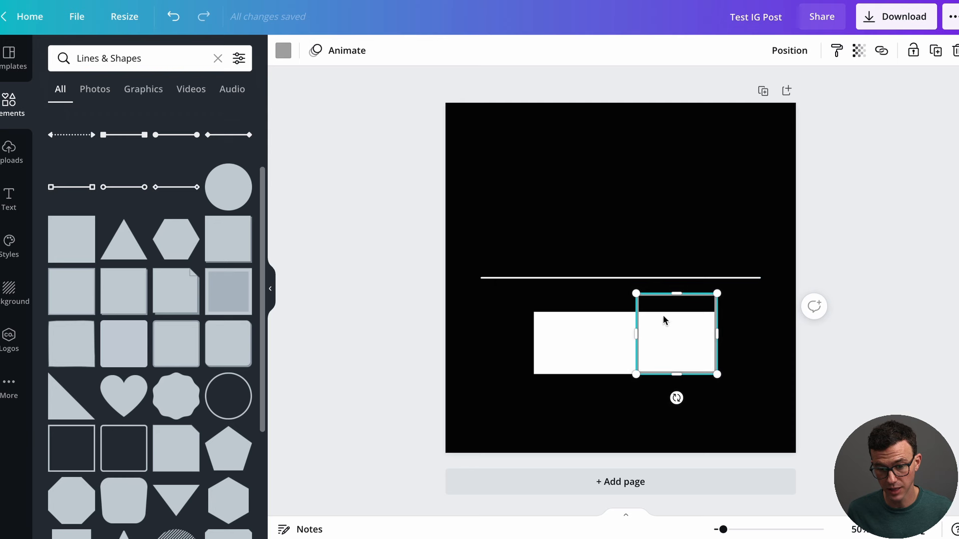
{"action": "left_click", "coordinate": [764, 320]}
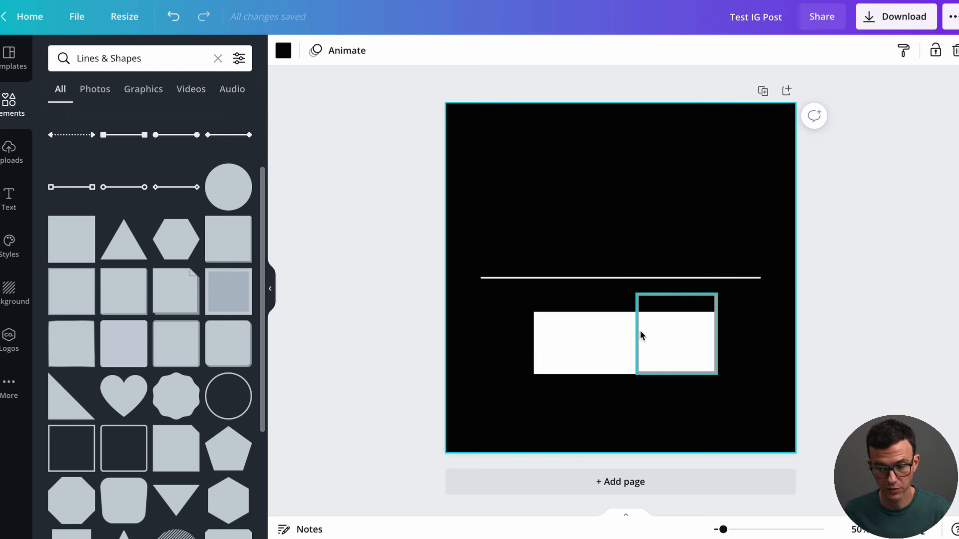
Step: Move the outlined square above the line and enlarge it, and shift the white rectangle farther below the line
{"action": "left_click_drag", "start_coordinate": [661, 306], "coordinate": [659, 137]}
{"action": "left_click_drag", "start_coordinate": [634, 190], "coordinate": [590, 191]}
{"action": "left_click", "coordinate": [538, 200]}
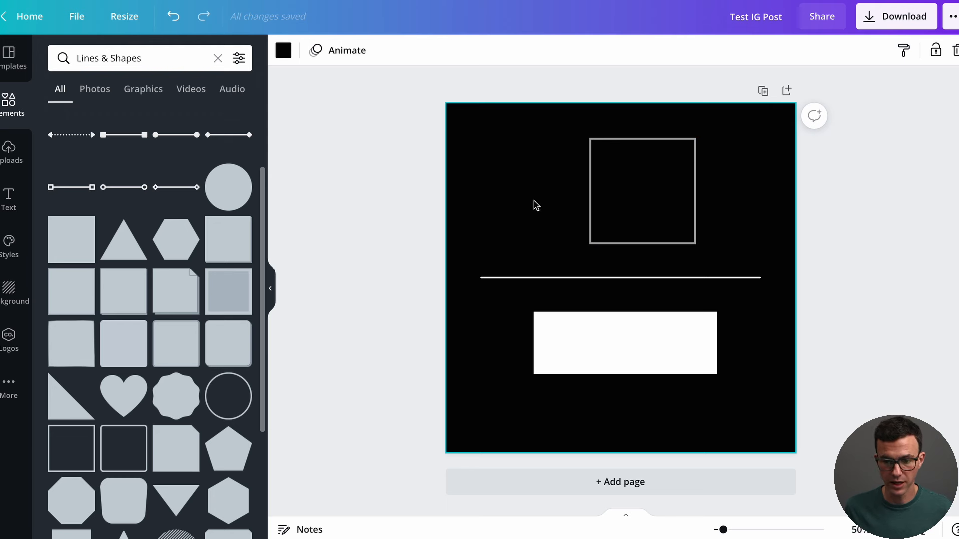
{"action": "left_click_drag", "start_coordinate": [604, 343], "coordinate": [605, 377]}
{"action": "left_click", "coordinate": [598, 279]}
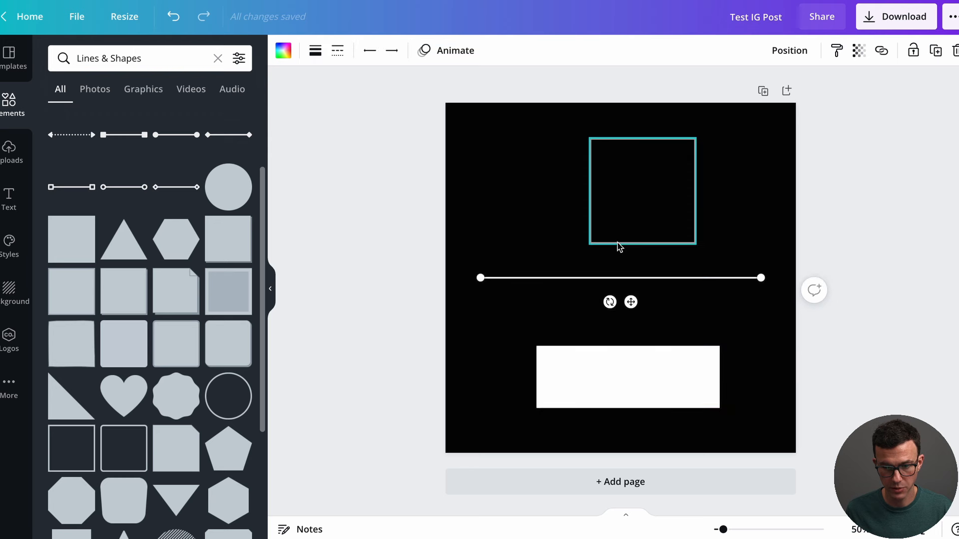
{"action": "left_click", "coordinate": [617, 206]}
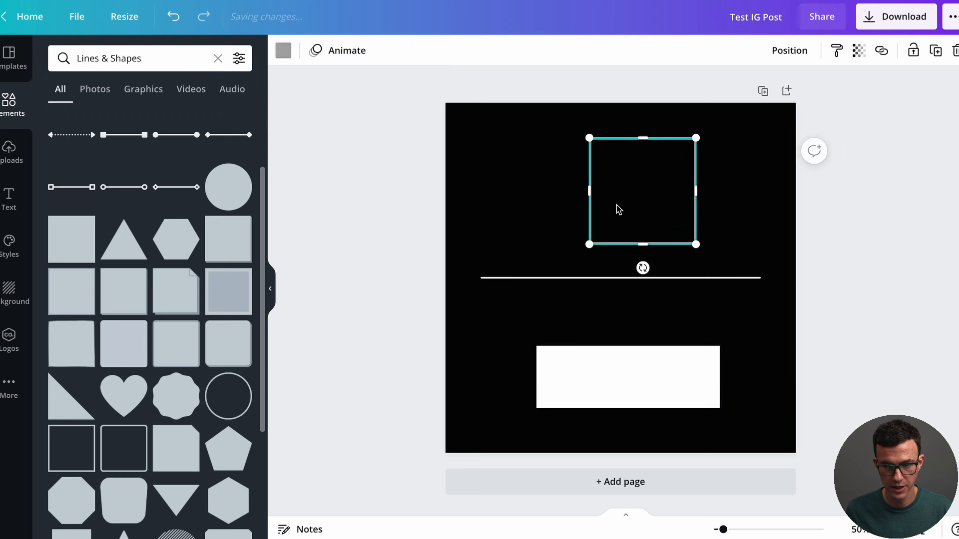
{"action": "left_click", "coordinate": [516, 198]}
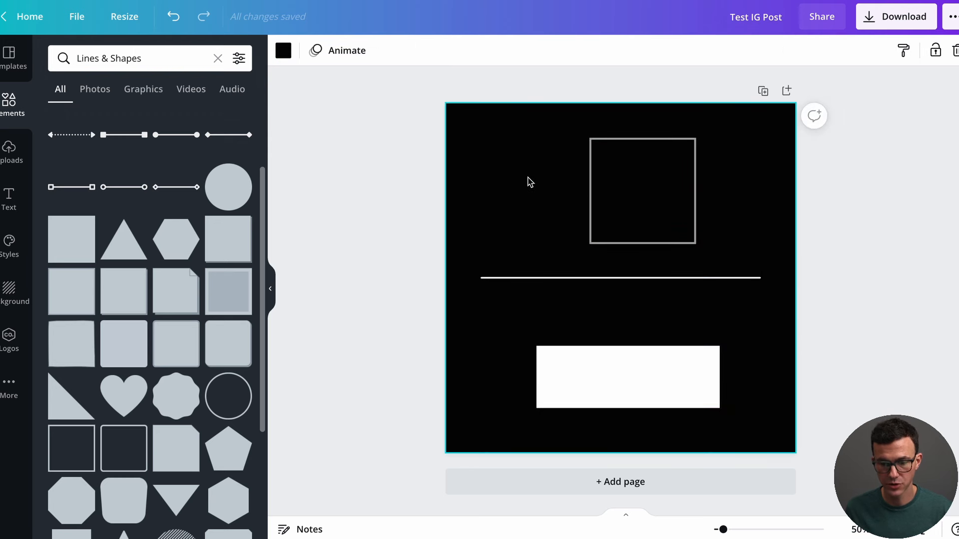
Step: Group the outlined square, line and white rectangle, and scale the group down slightly
{"action": "left_click_drag", "start_coordinate": [528, 180], "coordinate": [749, 412]}
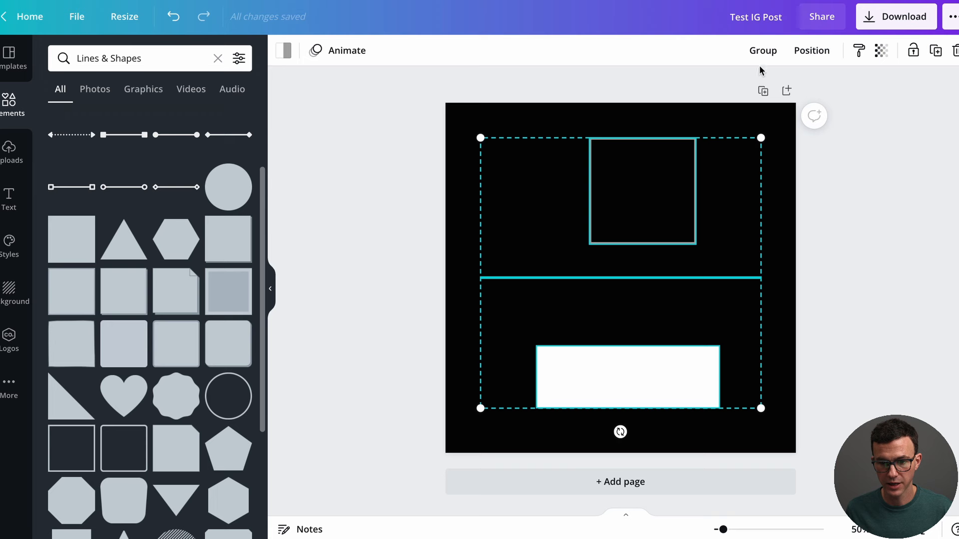
{"action": "left_click", "coordinate": [761, 50]}
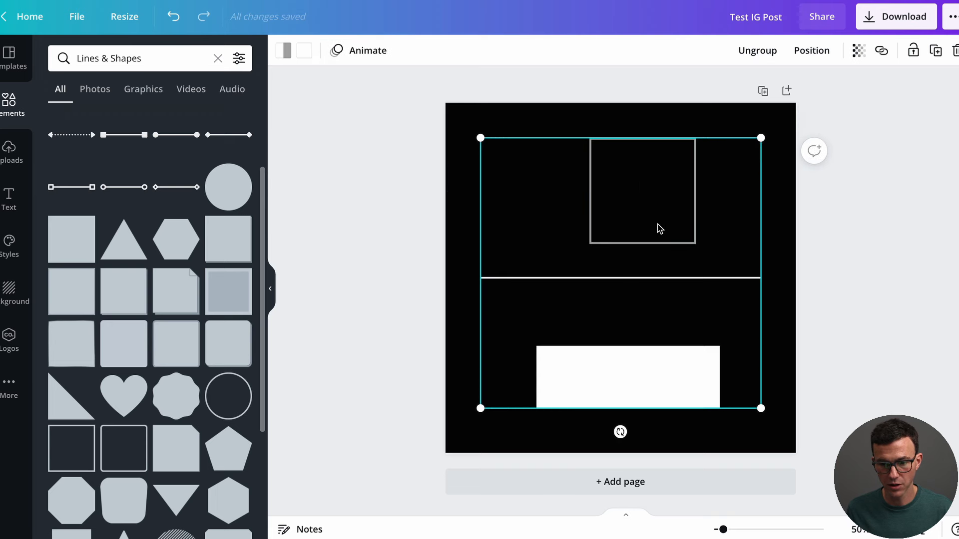
{"action": "mouse_move", "coordinate": [479, 138]}
{"action": "left_mouse_down"}
{"action": "mouse_move", "coordinate": [578, 227]}
{"action": "mouse_move", "coordinate": [475, 143]}
{"action": "mouse_move", "coordinate": [485, 145]}
{"action": "left_mouse_up"}
{"action": "mouse_move", "coordinate": [647, 181]}
{"action": "left_mouse_down"}
{"action": "mouse_move", "coordinate": [711, 226]}
{"action": "mouse_move", "coordinate": [642, 186]}
{"action": "left_mouse_up"}
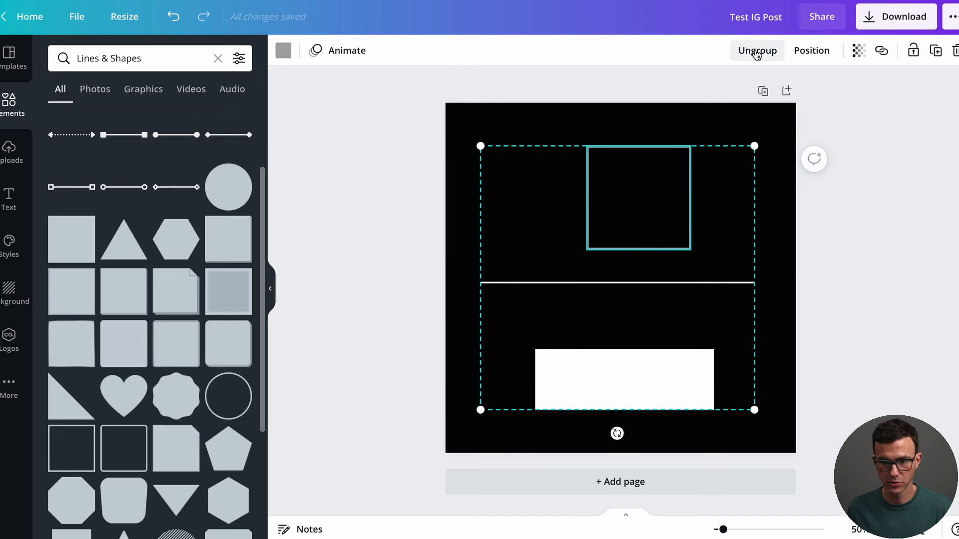
Step: Ungroup the three shapes and align them to each other along their top edges
{"action": "left_click", "coordinate": [757, 52]}
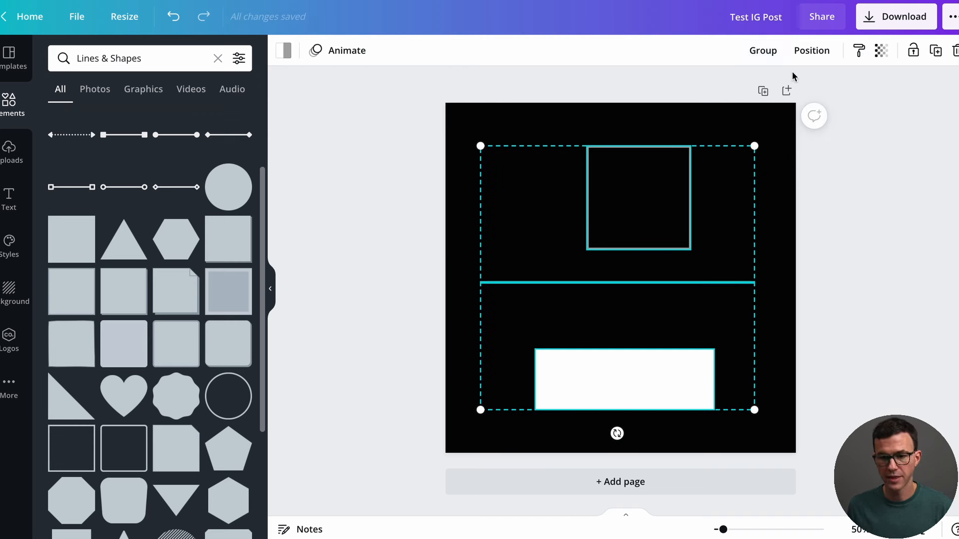
{"action": "left_click", "coordinate": [381, 151]}
{"action": "left_click_drag", "start_coordinate": [396, 104], "coordinate": [758, 414]}
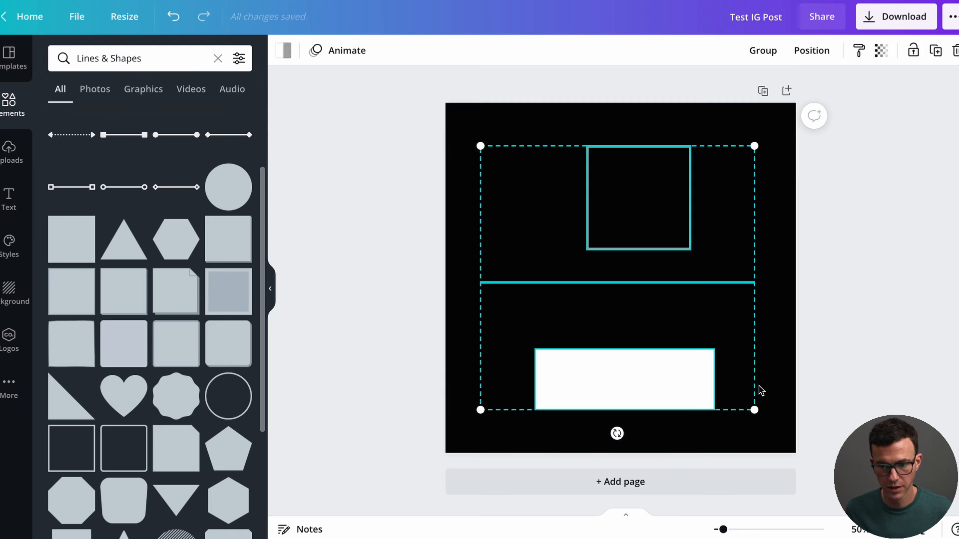
{"action": "left_click", "coordinate": [807, 50]}
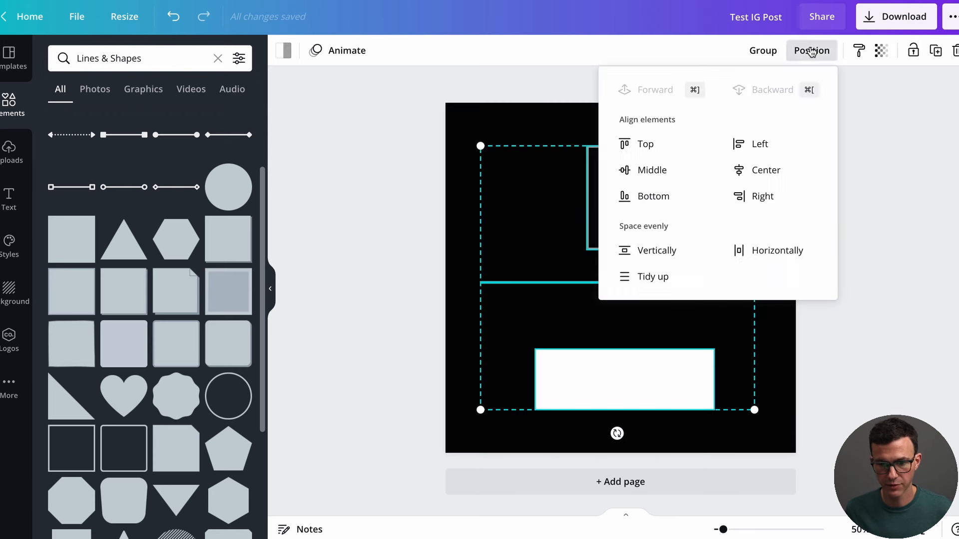
{"action": "left_click", "coordinate": [645, 149]}
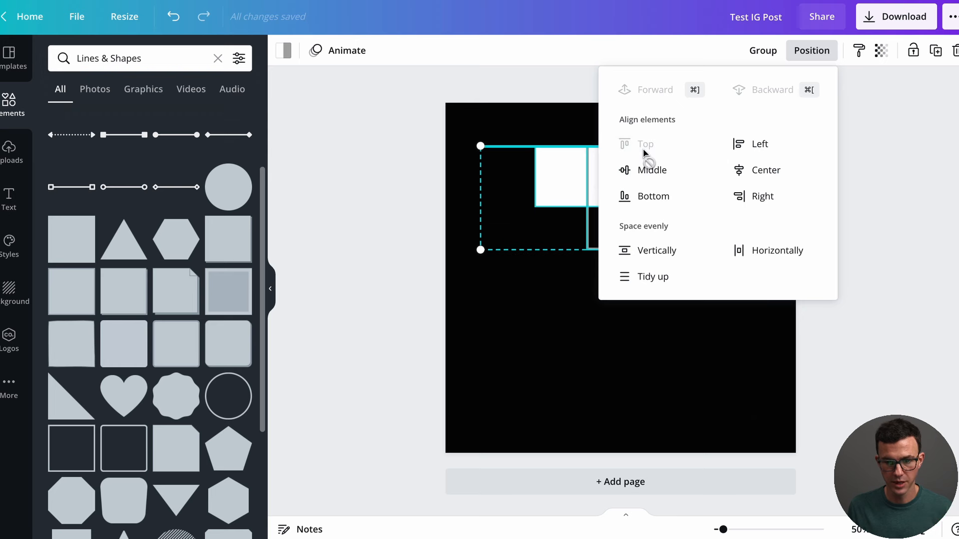
Step: Spread the shapes apart by moving the outlined square low on the page and the white rectangle between it and the line
{"action": "left_click", "coordinate": [548, 240]}
{"action": "left_click_drag", "start_coordinate": [622, 230], "coordinate": [625, 386]}
{"action": "left_click_drag", "start_coordinate": [612, 199], "coordinate": [574, 301]}
Step: Align all three shapes by center, by right and finally by left, and space them evenly vertically
{"action": "key", "text": "ctrl+a"}
{"action": "left_click", "coordinate": [812, 50]}
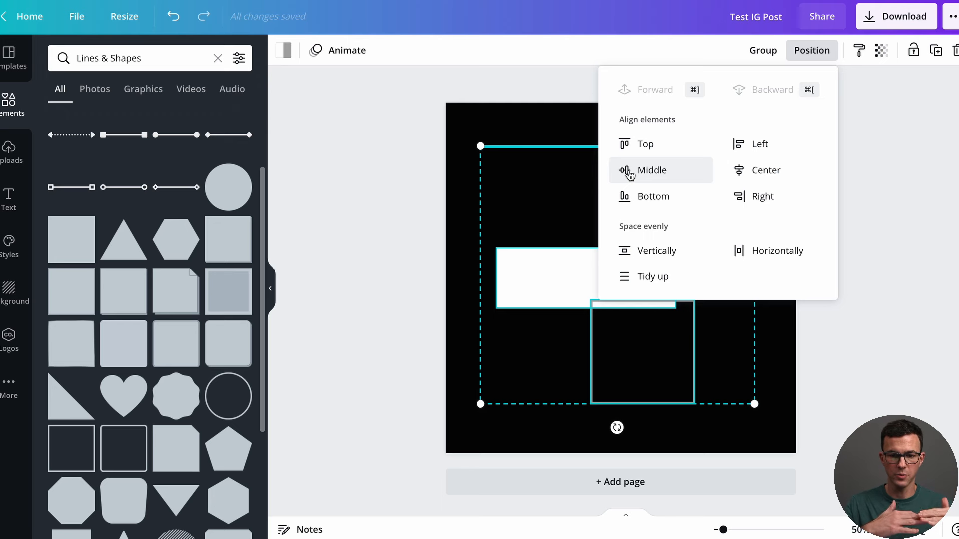
{"action": "left_click", "coordinate": [751, 172]}
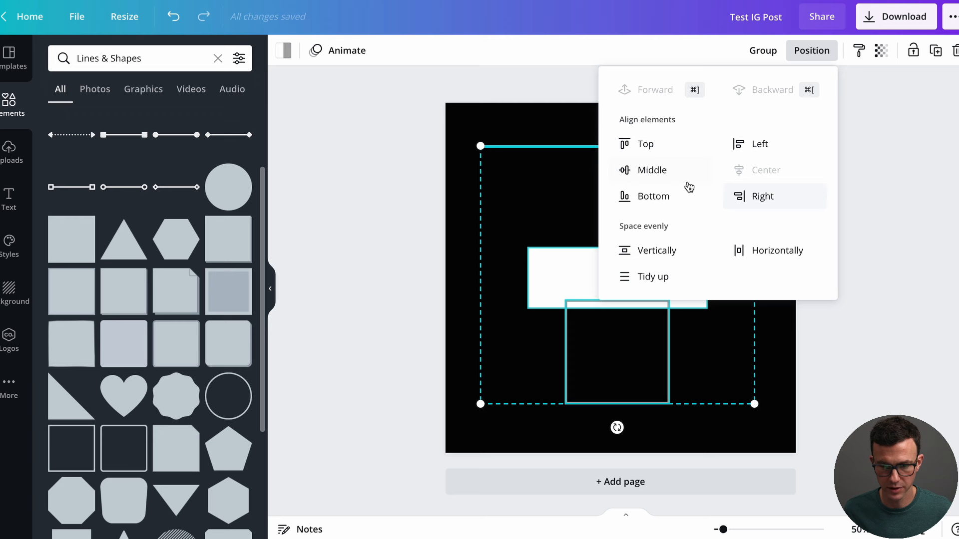
{"action": "left_click", "coordinate": [760, 200]}
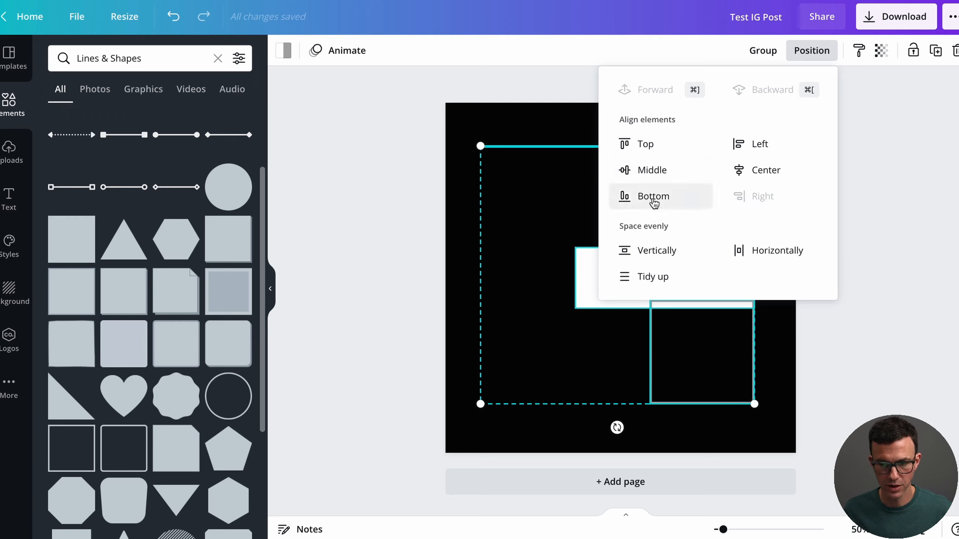
{"action": "left_click", "coordinate": [749, 145]}
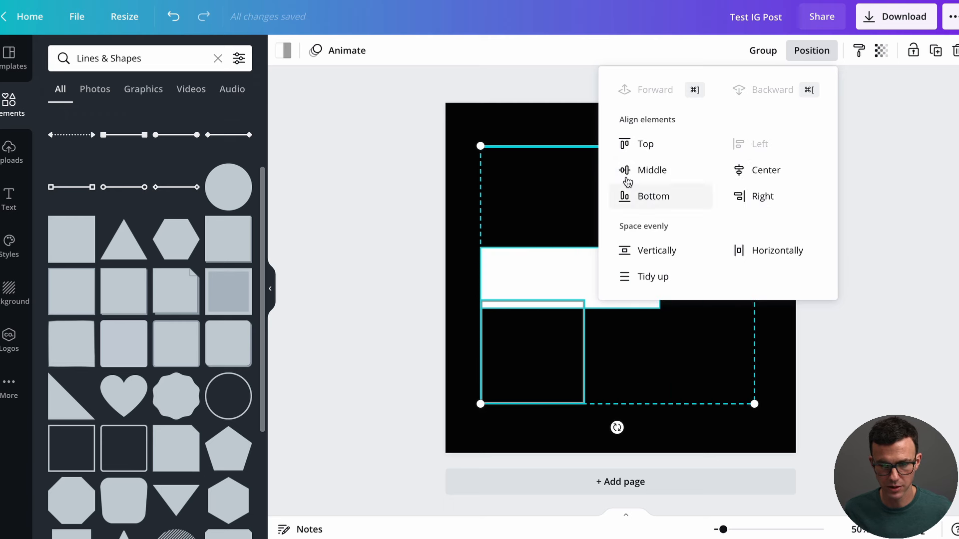
{"action": "left_click", "coordinate": [655, 252]}
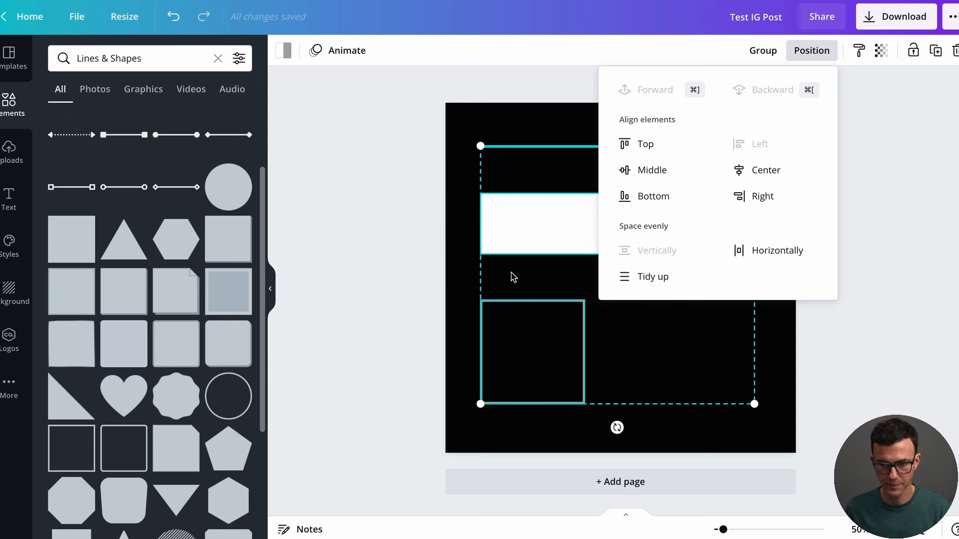
{"action": "left_click", "coordinate": [366, 242]}
{"action": "left_click", "coordinate": [416, 201]}
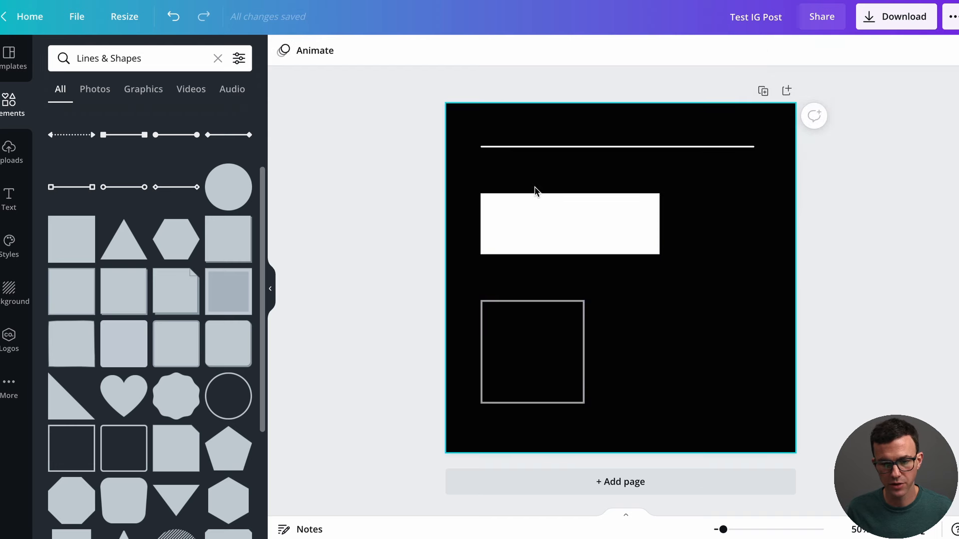
Step: Overlap the white rectangle with the outlined square, lay the line across the rectangle, and bring the line forward
{"action": "left_click_drag", "start_coordinate": [554, 215], "coordinate": [582, 300]}
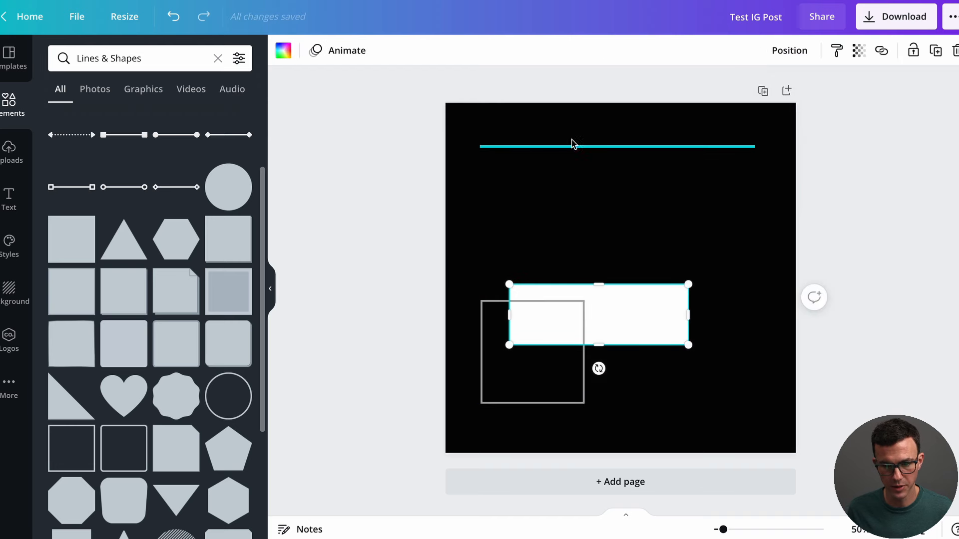
{"action": "left_click_drag", "start_coordinate": [576, 152], "coordinate": [601, 320]}
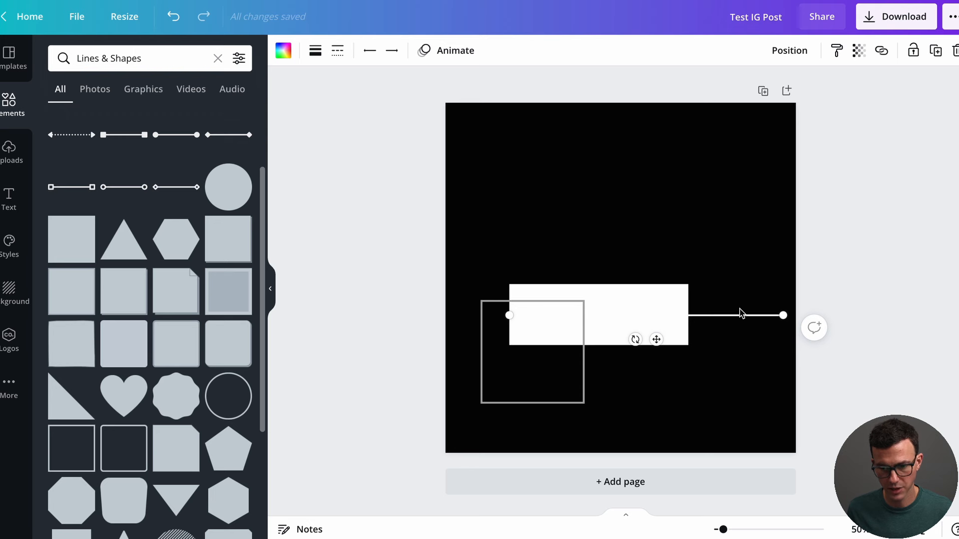
{"action": "left_click", "coordinate": [788, 52]}
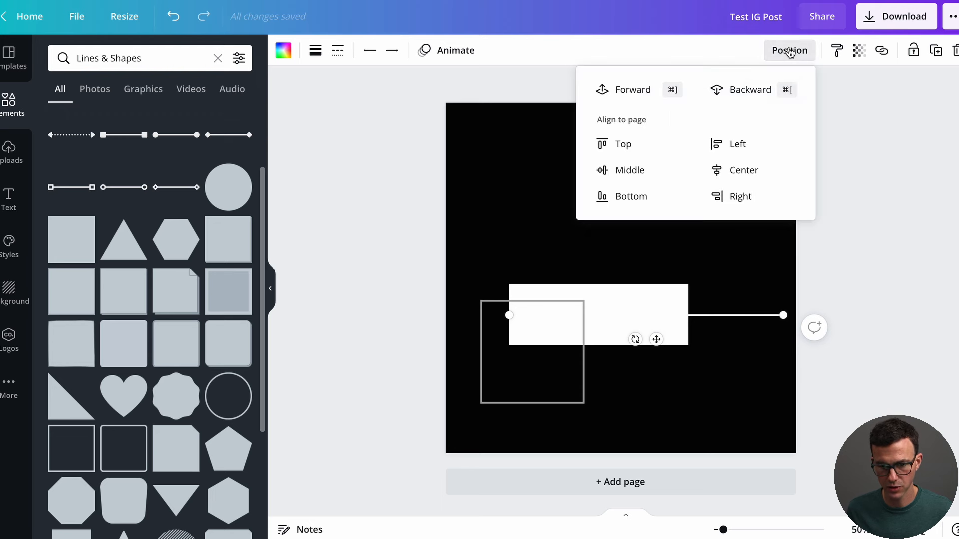
{"action": "left_click", "coordinate": [646, 93]}
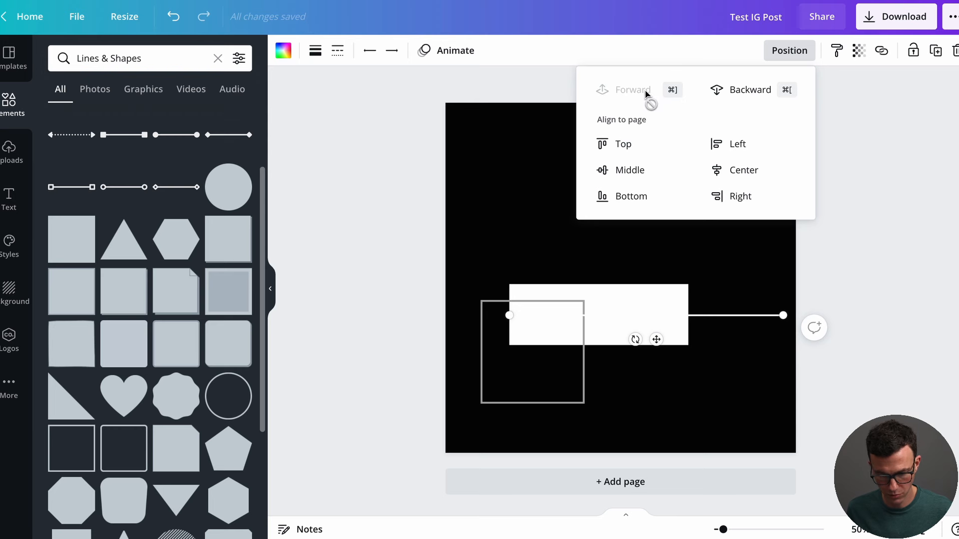
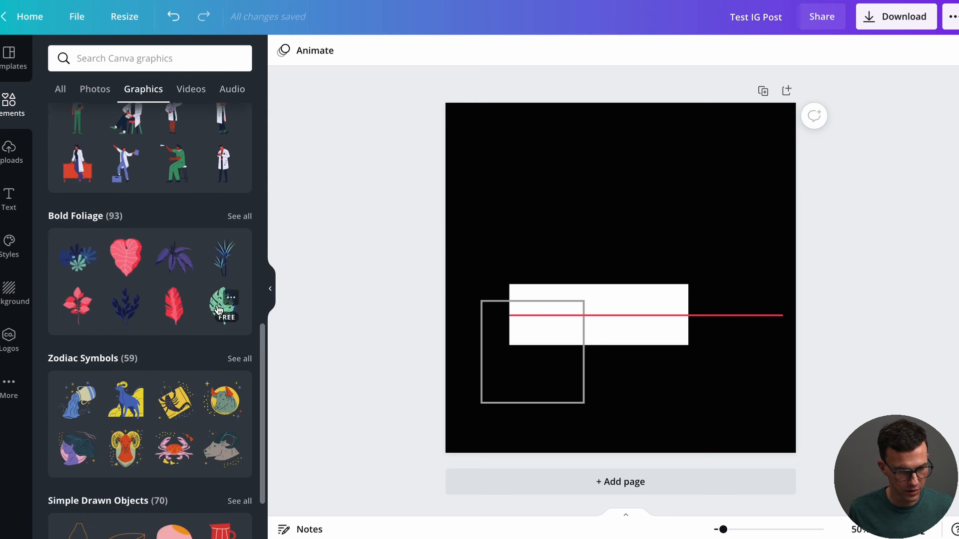
Step: Add the blue and green leaf cluster from Bold Foliage and recolor its dark navy leaf with the document's gray
{"action": "left_click", "coordinate": [78, 257]}
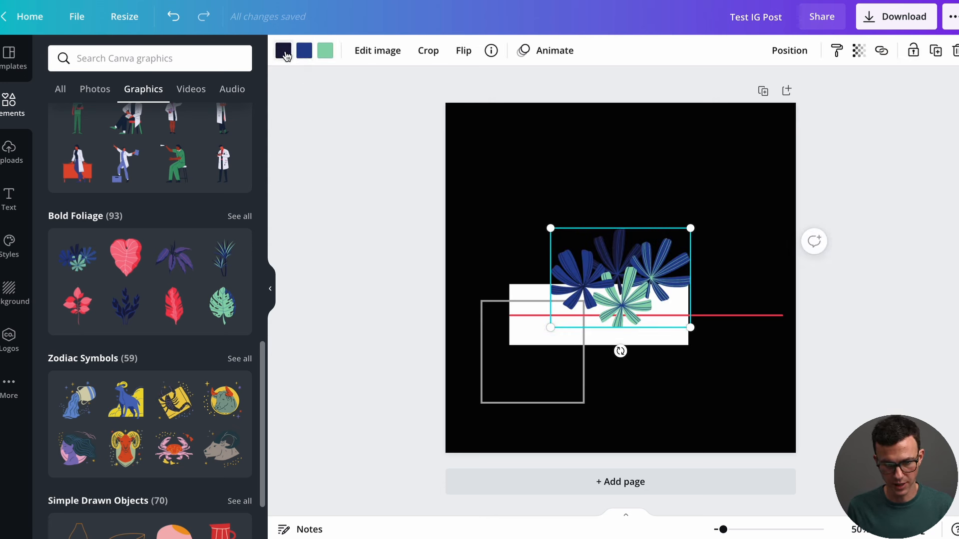
{"action": "left_click", "coordinate": [284, 52]}
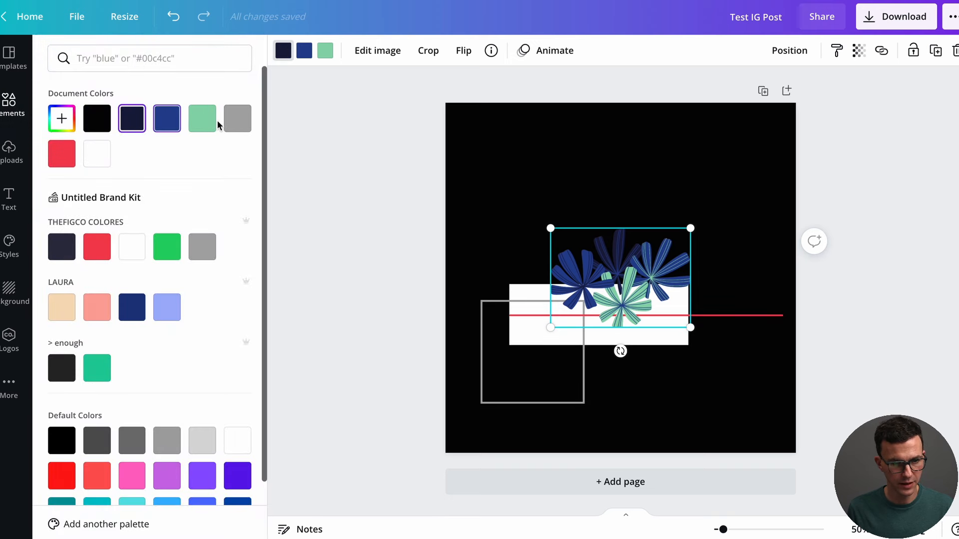
{"action": "left_click", "coordinate": [236, 126]}
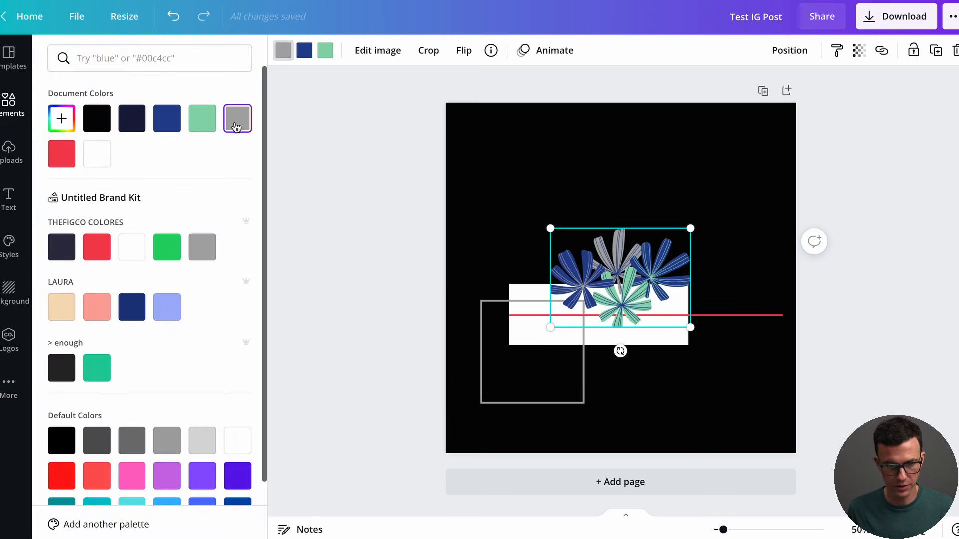
{"action": "left_click", "coordinate": [574, 257]}
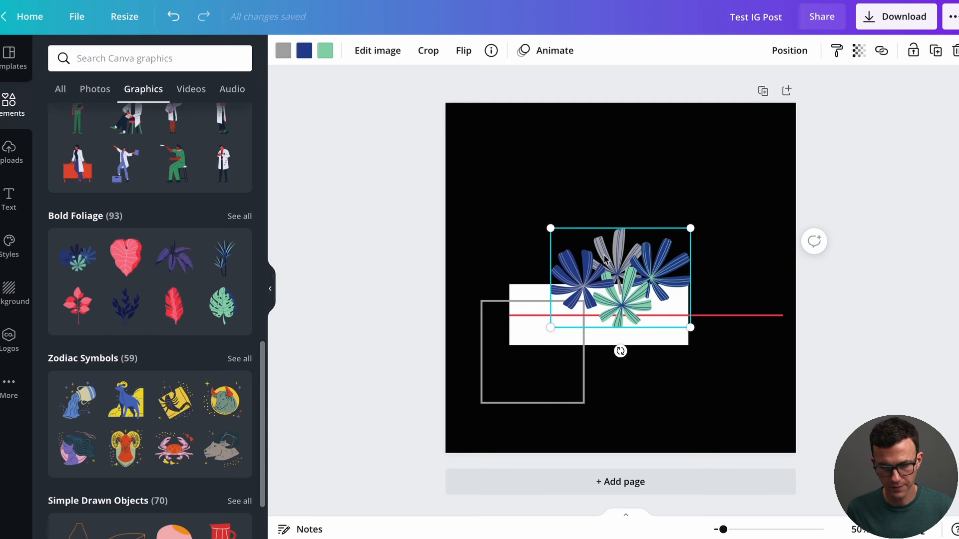
Step: Move the leaf graphic above the white rectangle, enlarge it slightly and rotate it about a quarter turn clockwise
{"action": "left_click_drag", "start_coordinate": [606, 258], "coordinate": [603, 187]}
{"action": "mouse_move", "coordinate": [688, 157]}
{"action": "left_mouse_down"}
{"action": "mouse_move", "coordinate": [725, 128]}
{"action": "mouse_move", "coordinate": [695, 152]}
{"action": "left_mouse_up"}
{"action": "left_click_drag", "start_coordinate": [621, 281], "coordinate": [546, 196]}
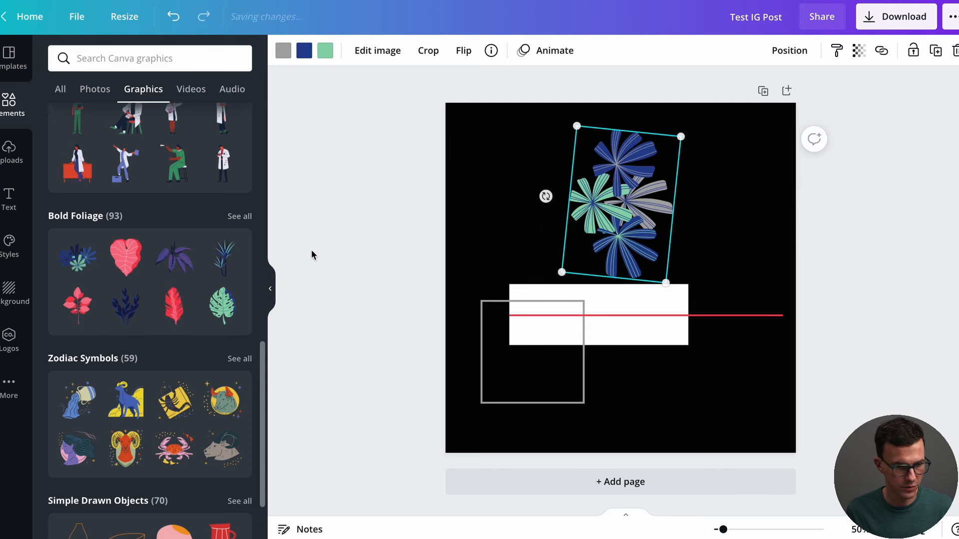
Step: Add the side-facing man in a white jacket from the Duo Color Avatar graphics collection
{"action": "scroll", "coordinate": [165, 322], "scroll_direction": "down", "scroll_amount": 2}
{"action": "scroll", "coordinate": [165, 322], "scroll_direction": "down", "scroll_amount": 15}
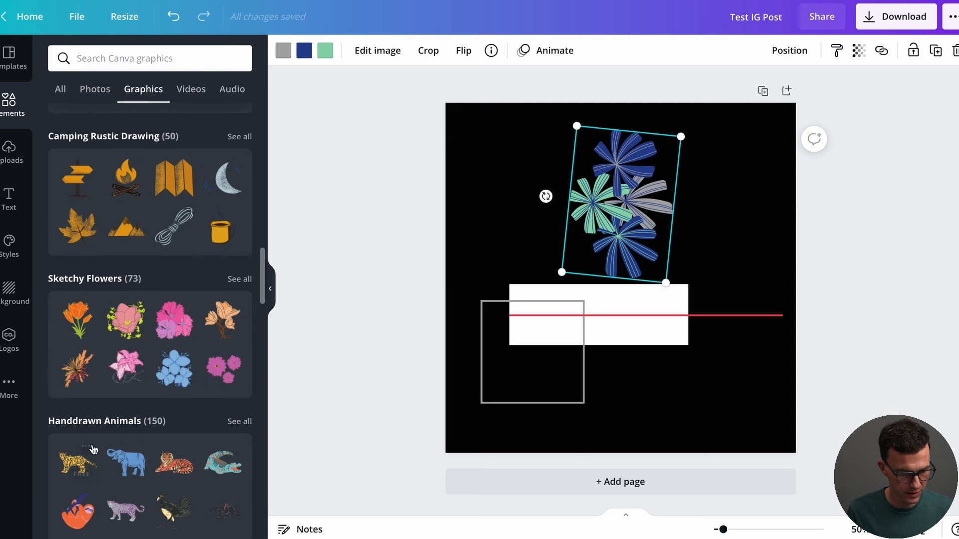
{"action": "scroll", "coordinate": [150, 445], "scroll_direction": "down", "scroll_amount": 16}
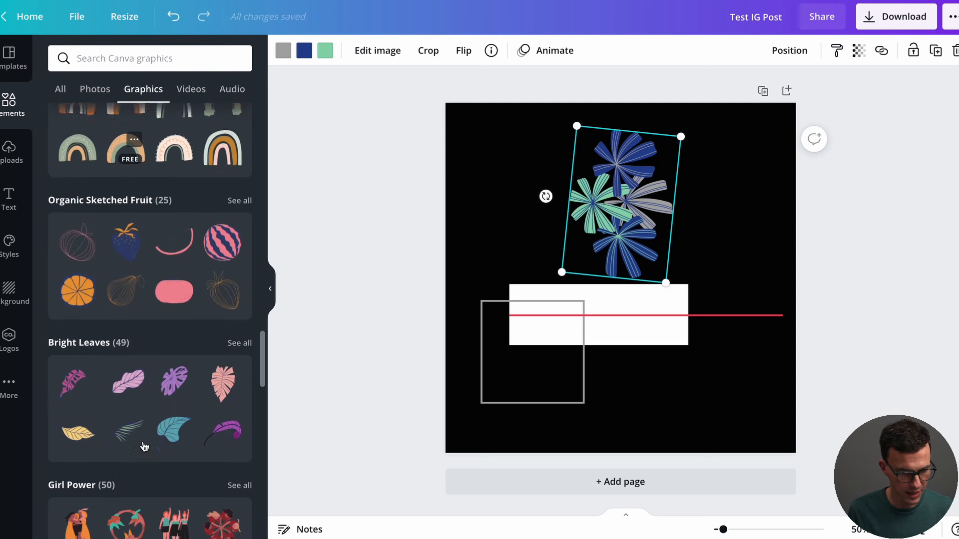
{"action": "left_click", "coordinate": [126, 360]}
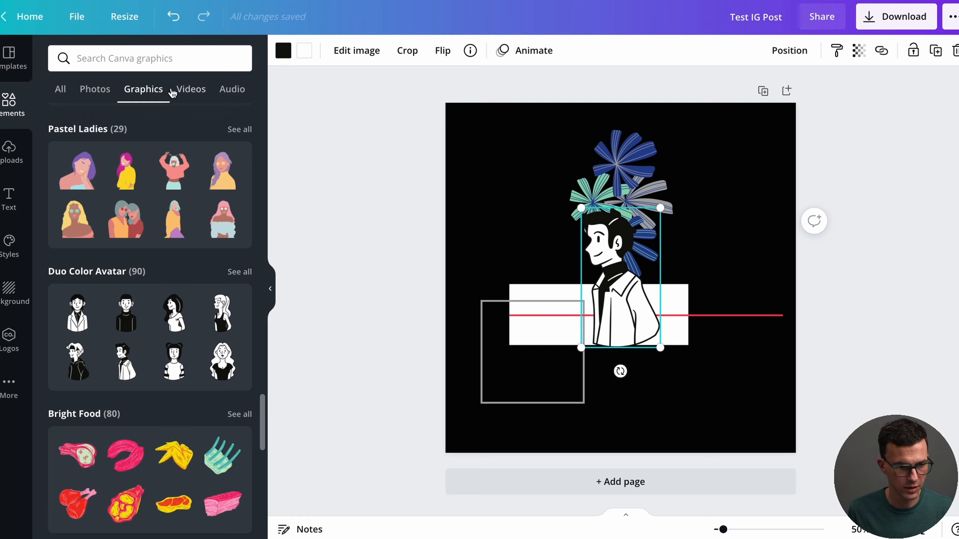
Step: Search Canva's photos for "lions" and browse the results
{"action": "left_click", "coordinate": [95, 90]}
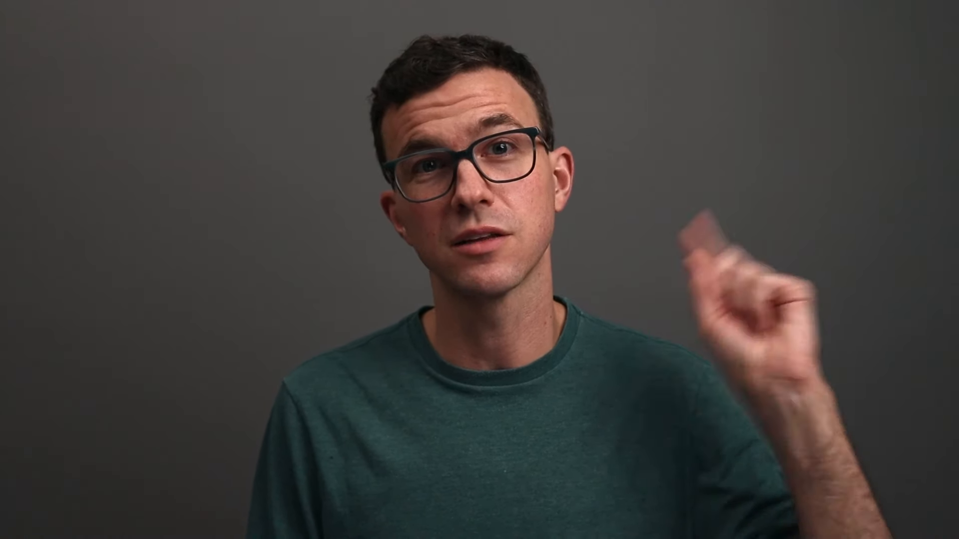
{"action": "left_click", "coordinate": [139, 58]}
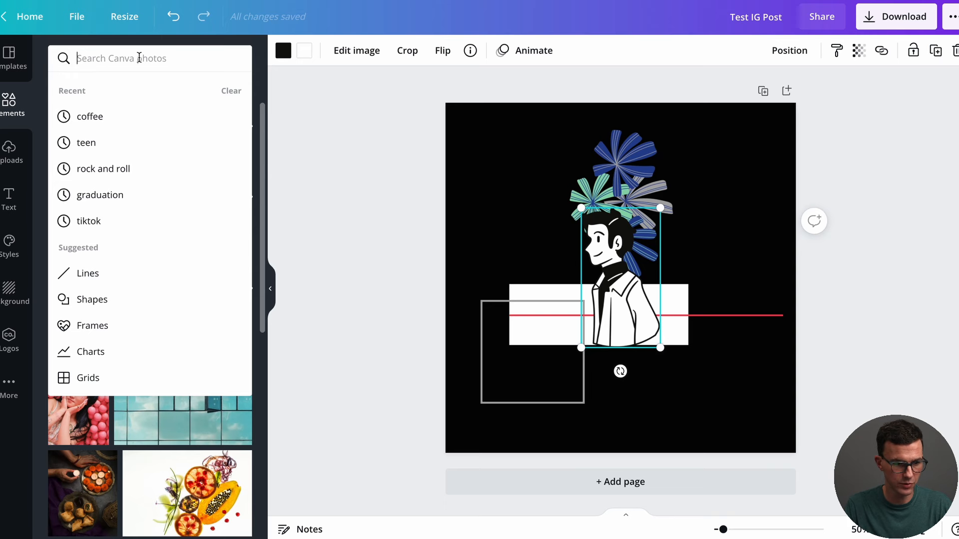
{"action": "type", "text": "lions"}
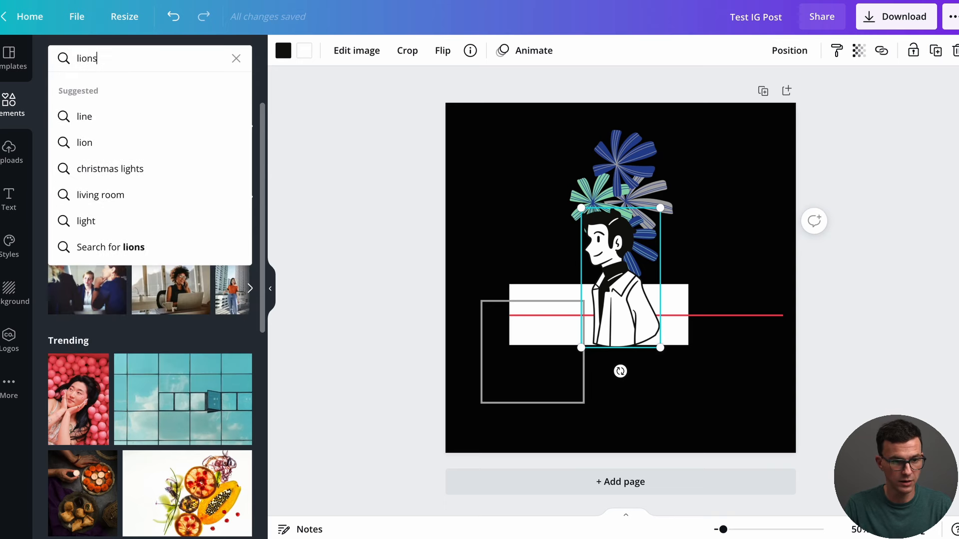
{"action": "key", "text": "Return"}
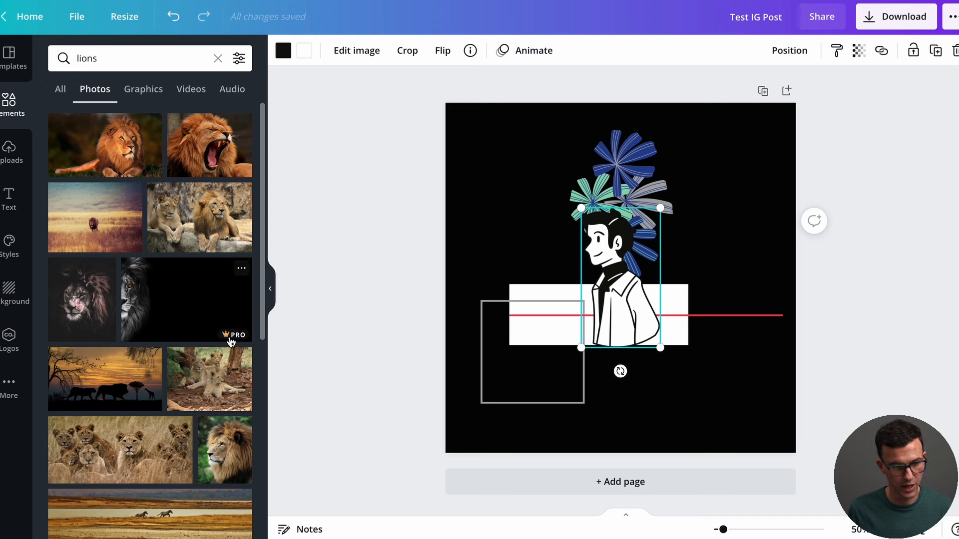
{"action": "scroll", "coordinate": [165, 330], "scroll_direction": "down", "scroll_amount": 3}
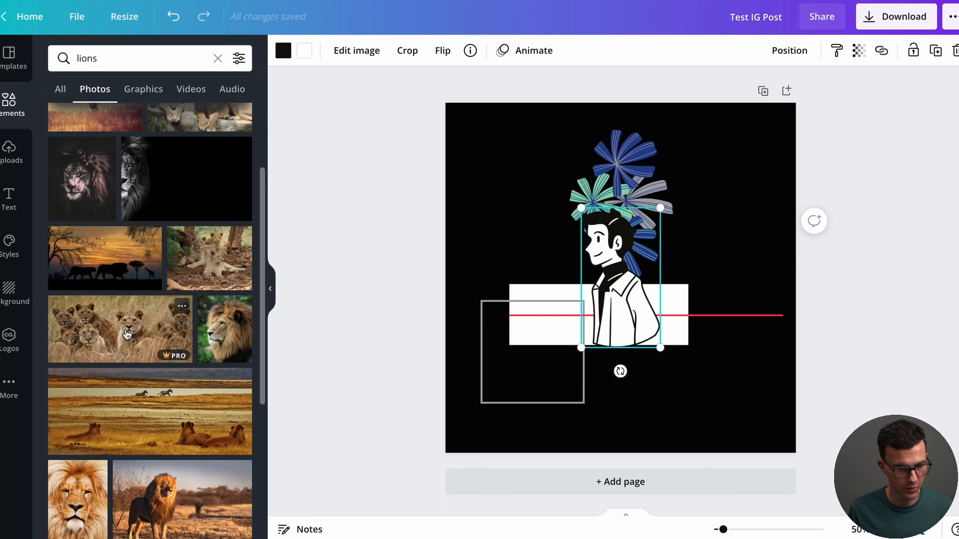
{"action": "left_click", "coordinate": [127, 335]}
{"action": "left_click_drag", "start_coordinate": [601, 300], "coordinate": [594, 394]}
{"action": "scroll", "coordinate": [166, 414], "scroll_direction": "down", "scroll_amount": 2}
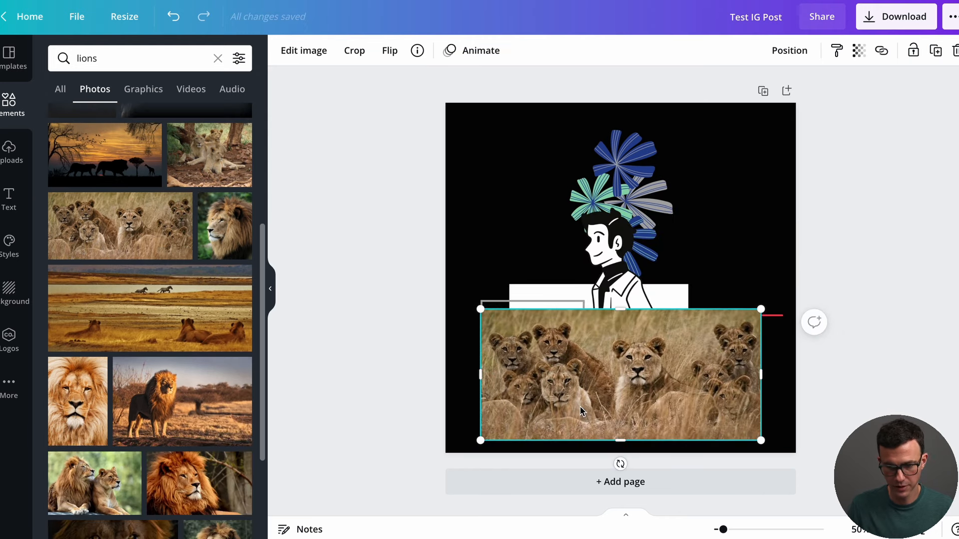
{"action": "key", "text": "Delete"}
Step: Add the photo of the lone standing male lion and place it on the lower half of the page
{"action": "left_click", "coordinate": [150, 395]}
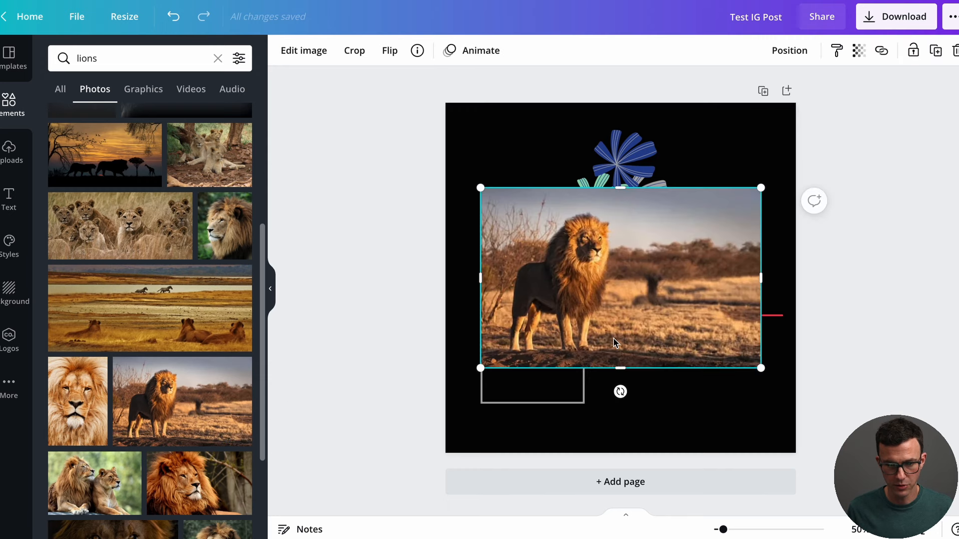
{"action": "left_click_drag", "start_coordinate": [651, 284], "coordinate": [652, 338]}
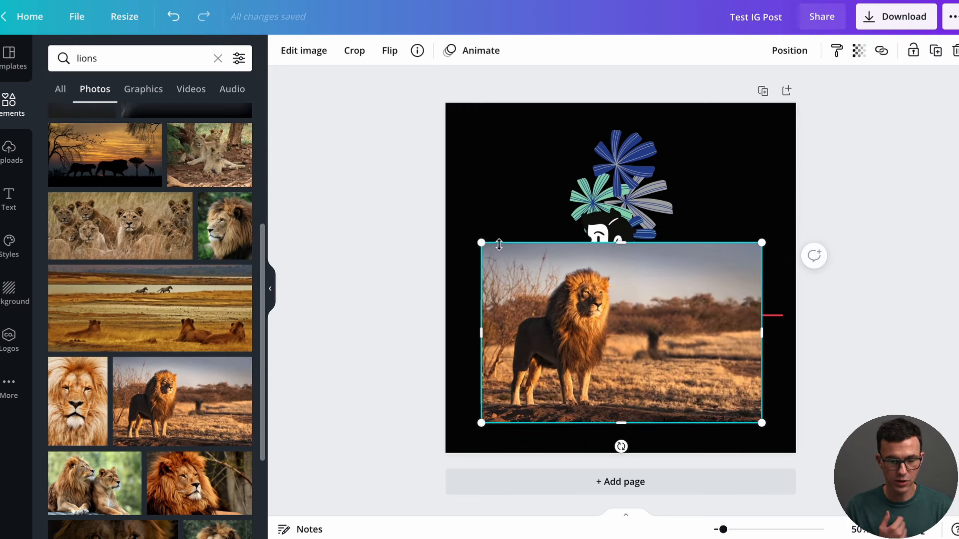
Step: Remove the background of the standing lion photo and move the cutout to the page's upper-left area
{"action": "left_click", "coordinate": [299, 56]}
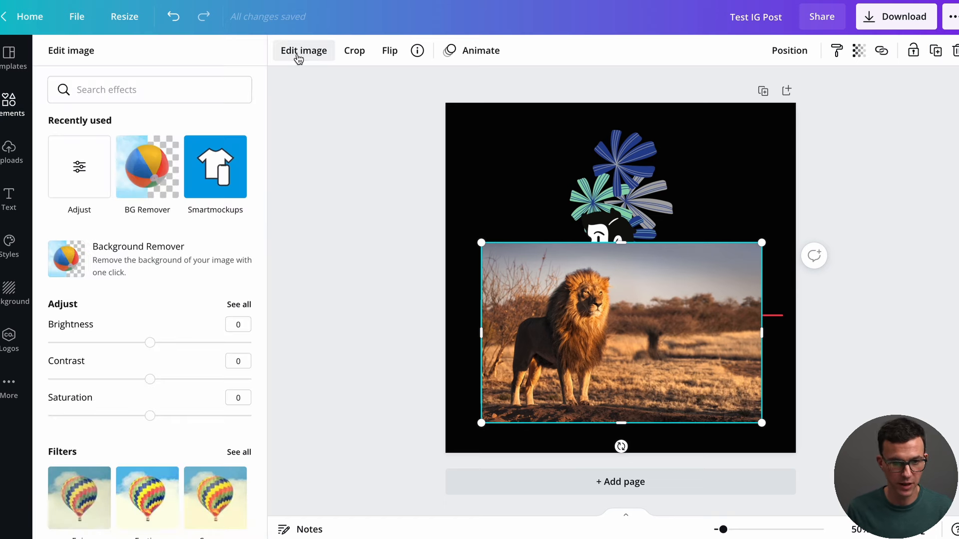
{"action": "left_click", "coordinate": [143, 184]}
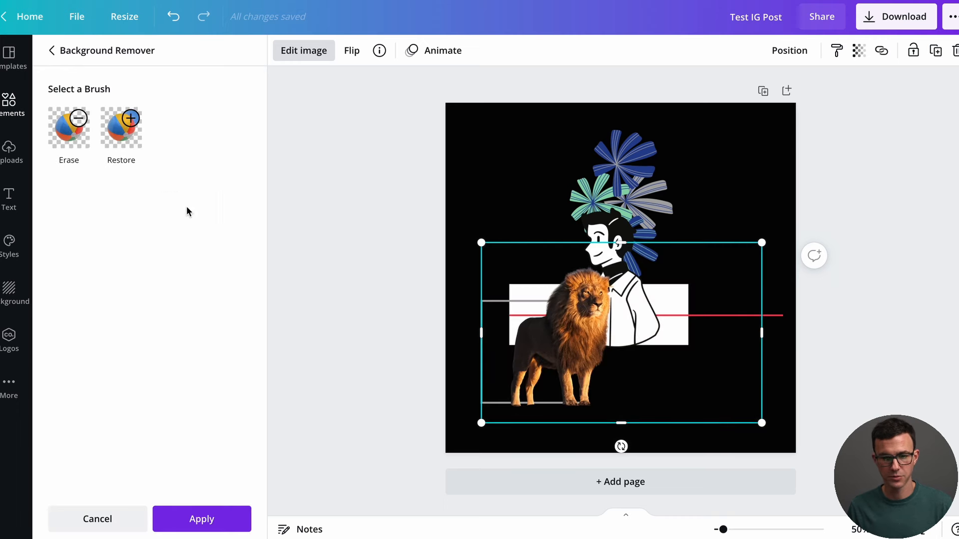
{"action": "left_click_drag", "start_coordinate": [564, 325], "coordinate": [514, 180]}
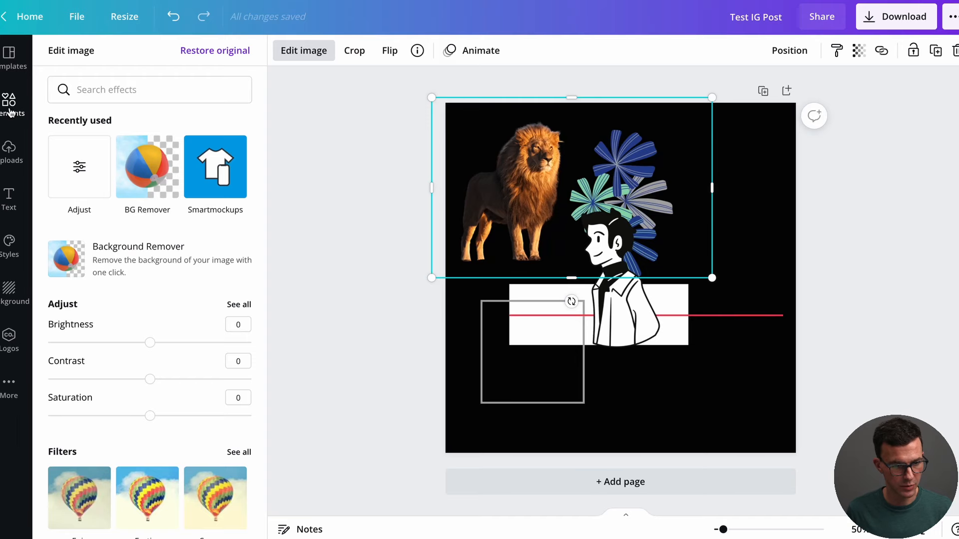
Step: Open the elements library and look through its categories
{"action": "left_click", "coordinate": [10, 113]}
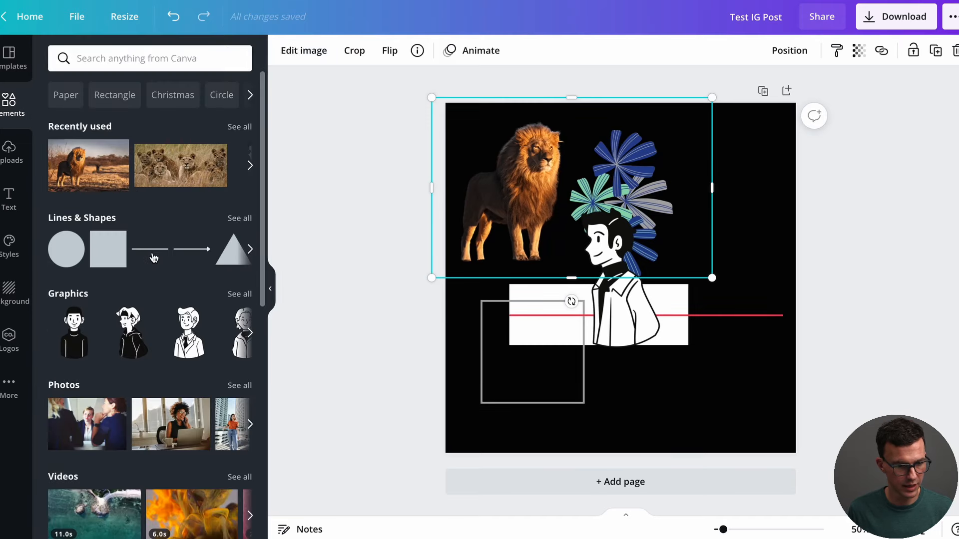
{"action": "scroll", "coordinate": [154, 257], "scroll_direction": "down", "scroll_amount": 2}
{"action": "scroll", "coordinate": [139, 418], "scroll_direction": "down", "scroll_amount": 2}
{"action": "scroll", "coordinate": [119, 245], "scroll_direction": "up", "scroll_amount": 4}
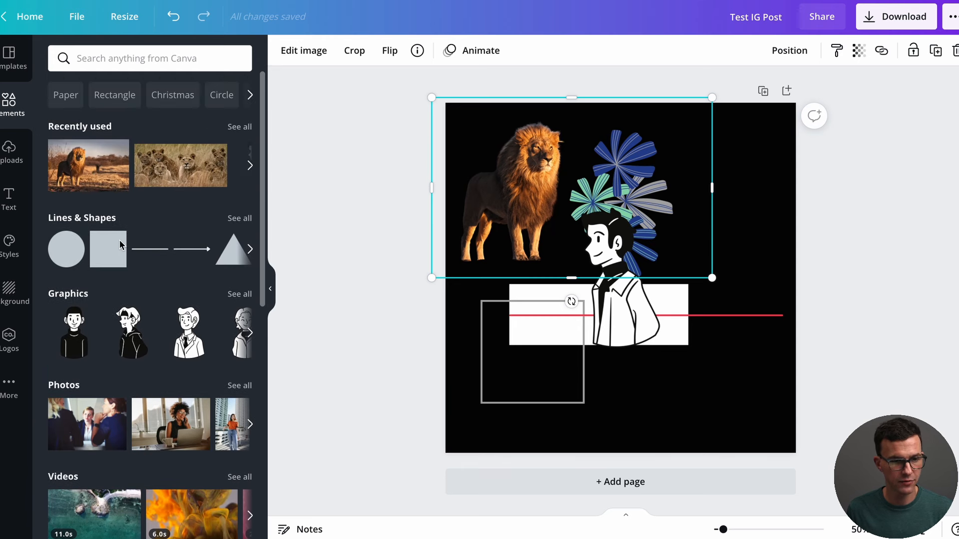
Step: Delete the leaf graphic and move the man in the white jacket to the page's lower-right corner, keeping the lion at the upper left
{"action": "left_click", "coordinate": [793, 267]}
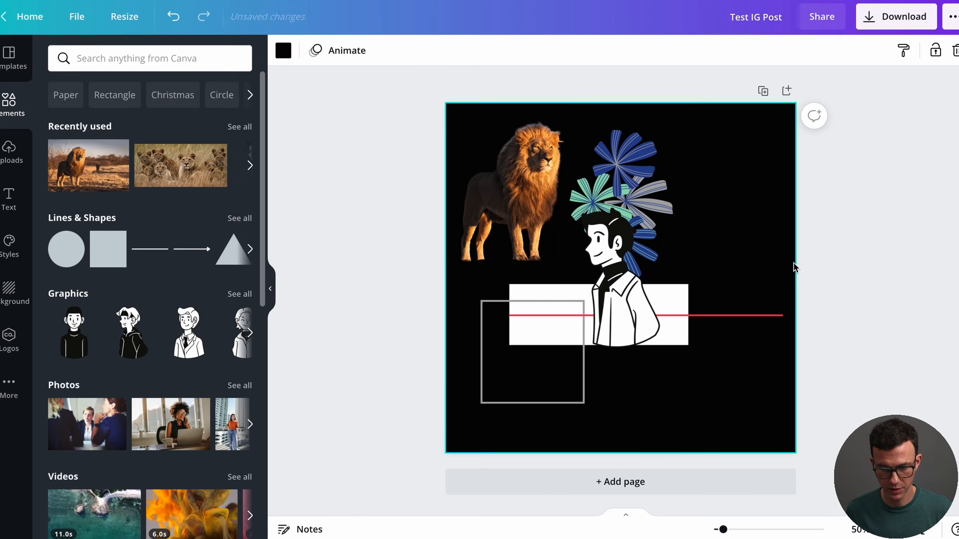
{"action": "left_click", "coordinate": [639, 216]}
{"action": "left_click_drag", "start_coordinate": [506, 186], "coordinate": [395, 149]}
{"action": "left_click", "coordinate": [636, 186]}
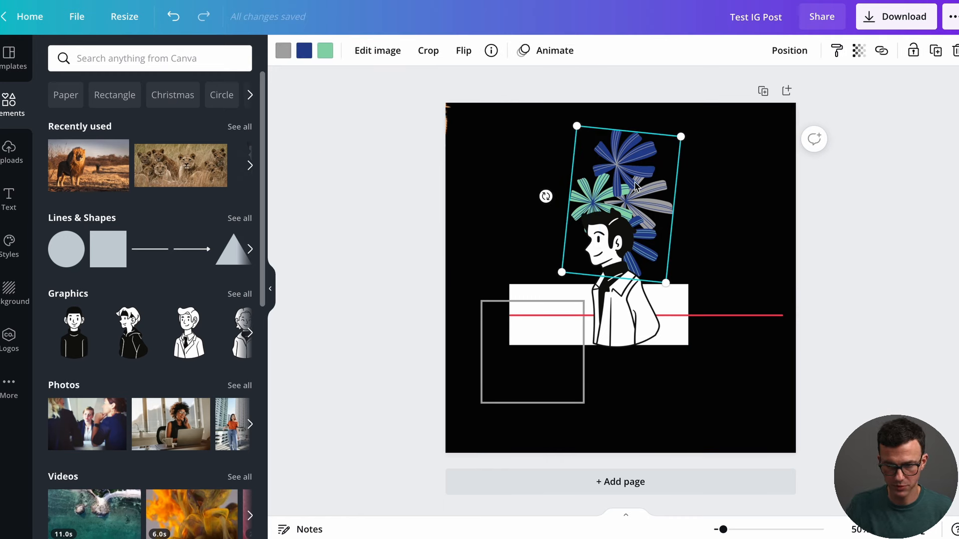
{"action": "key", "text": "Delete"}
{"action": "left_click", "coordinate": [552, 178]}
{"action": "left_click_drag", "start_coordinate": [552, 178], "coordinate": [663, 199]}
{"action": "left_click", "coordinate": [658, 312]}
{"action": "left_click_drag", "start_coordinate": [621, 304], "coordinate": [744, 394]}
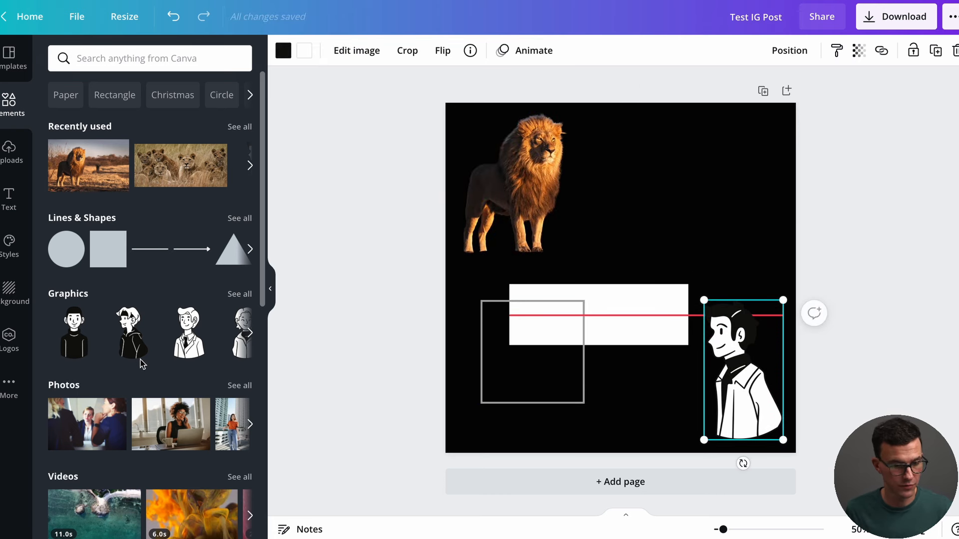
Step: Add a circular frame to the page's upper-right area and fill it with the lion cutout
{"action": "scroll", "coordinate": [142, 363], "scroll_direction": "down", "scroll_amount": 10}
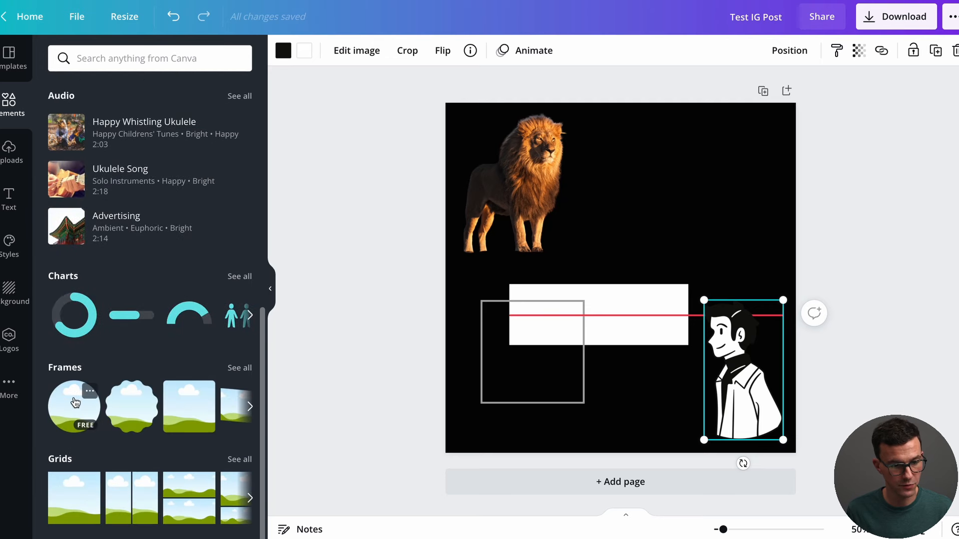
{"action": "left_click_drag", "start_coordinate": [78, 411], "coordinate": [587, 156]}
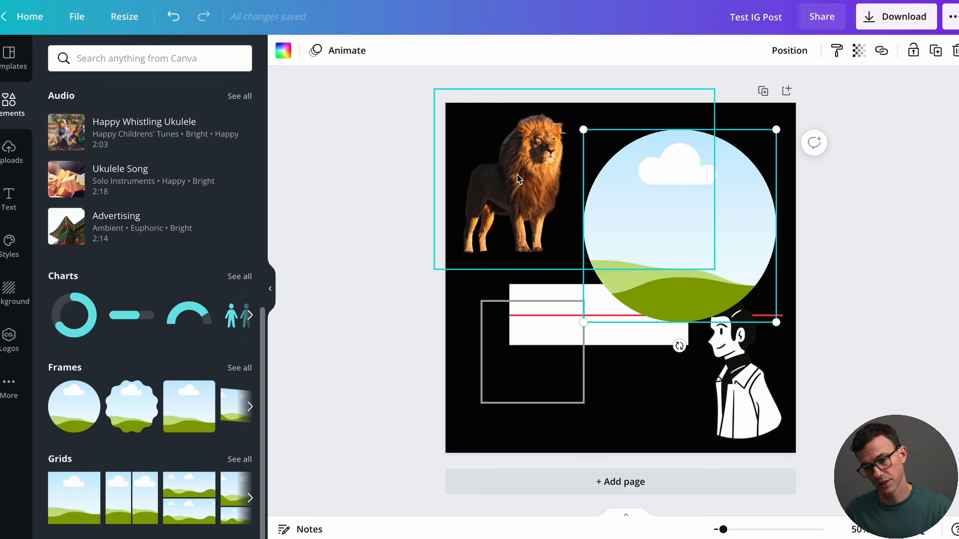
{"action": "left_click_drag", "start_coordinate": [533, 180], "coordinate": [698, 225]}
{"action": "left_click", "coordinate": [541, 180]}
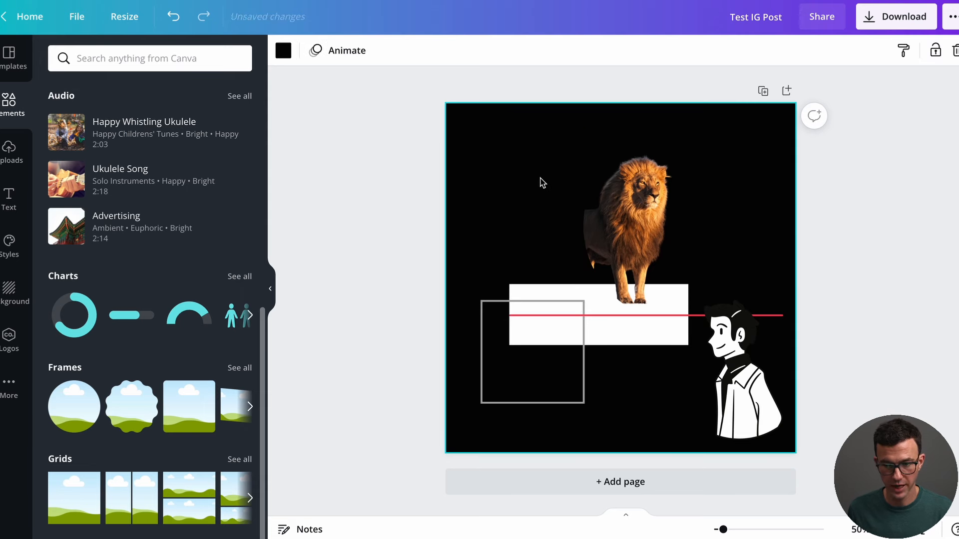
Step: Shift the lion inside the circular frame so its whole body fits, and move the framed lion above the white rectangle
{"action": "left_click", "coordinate": [725, 221]}
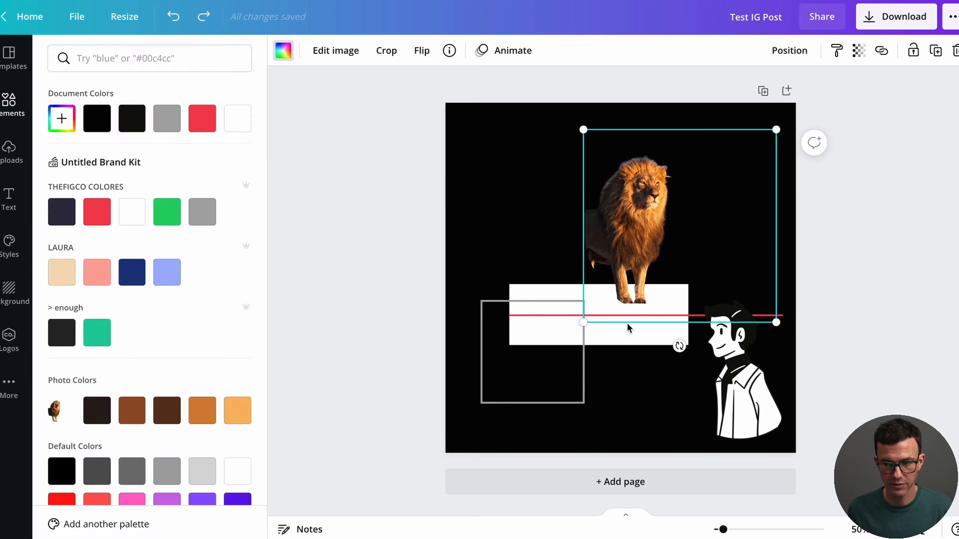
{"action": "double_click", "coordinate": [640, 221]}
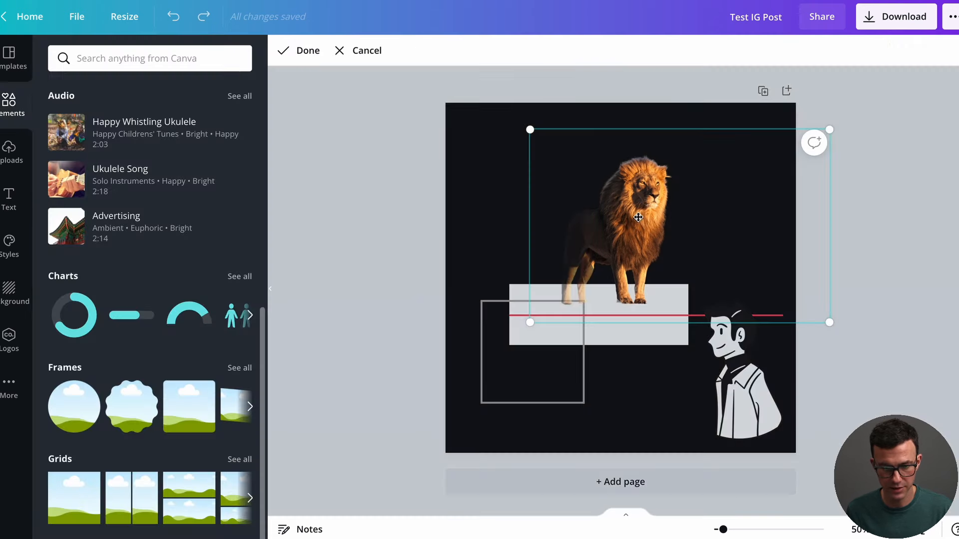
{"action": "left_click_drag", "start_coordinate": [619, 217], "coordinate": [695, 209]}
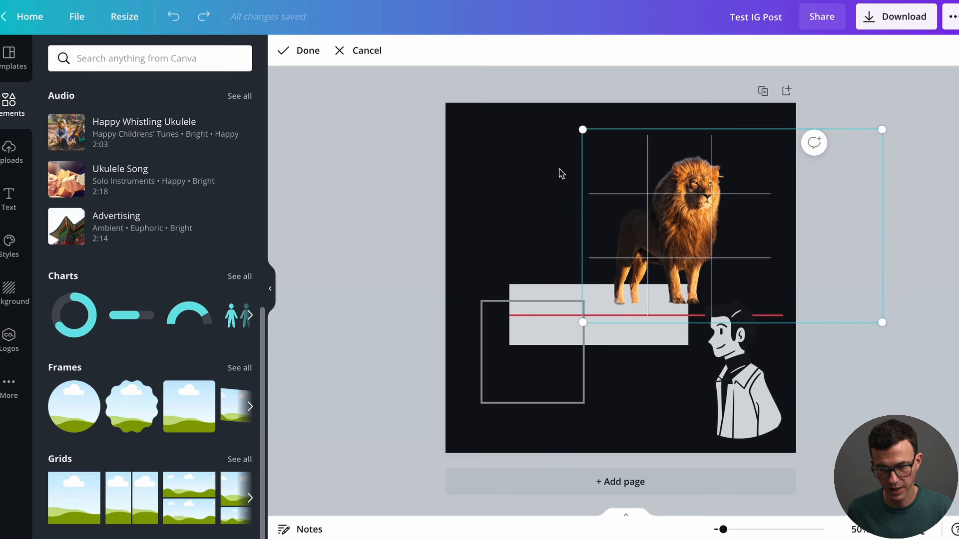
{"action": "left_click", "coordinate": [507, 177]}
{"action": "left_click_drag", "start_coordinate": [715, 206], "coordinate": [627, 190]}
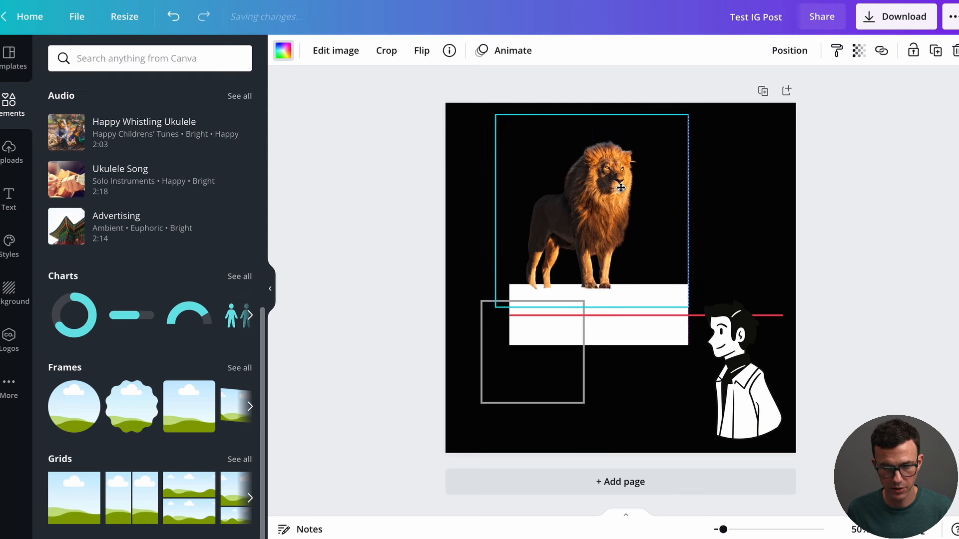
Step: Change the page background to the document's gray
{"action": "left_click", "coordinate": [730, 241]}
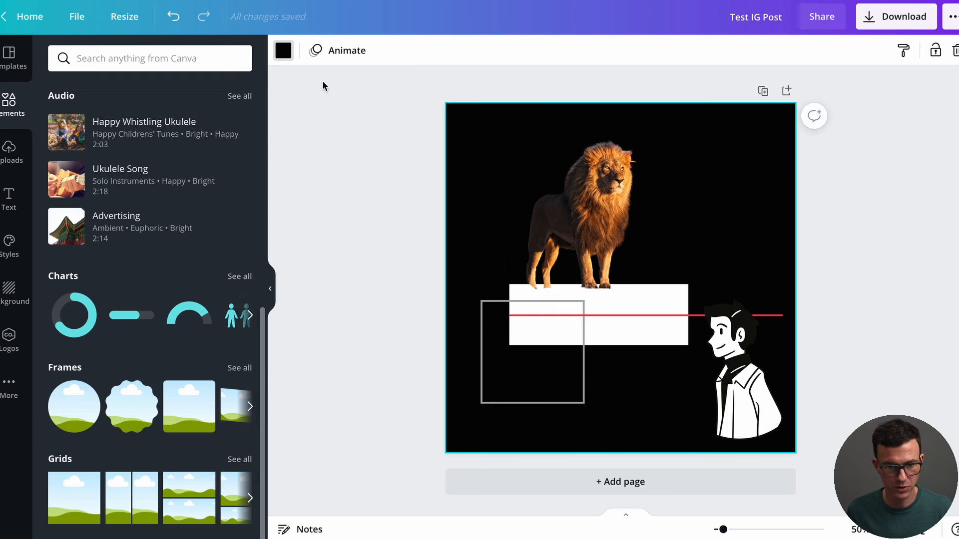
{"action": "left_click", "coordinate": [284, 50]}
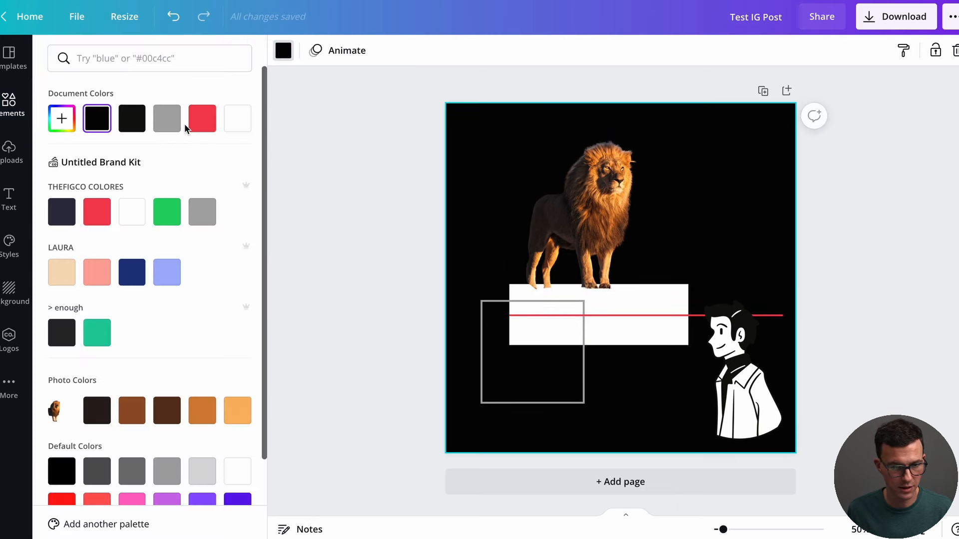
{"action": "left_click", "coordinate": [167, 127]}
{"action": "left_click", "coordinate": [531, 184]}
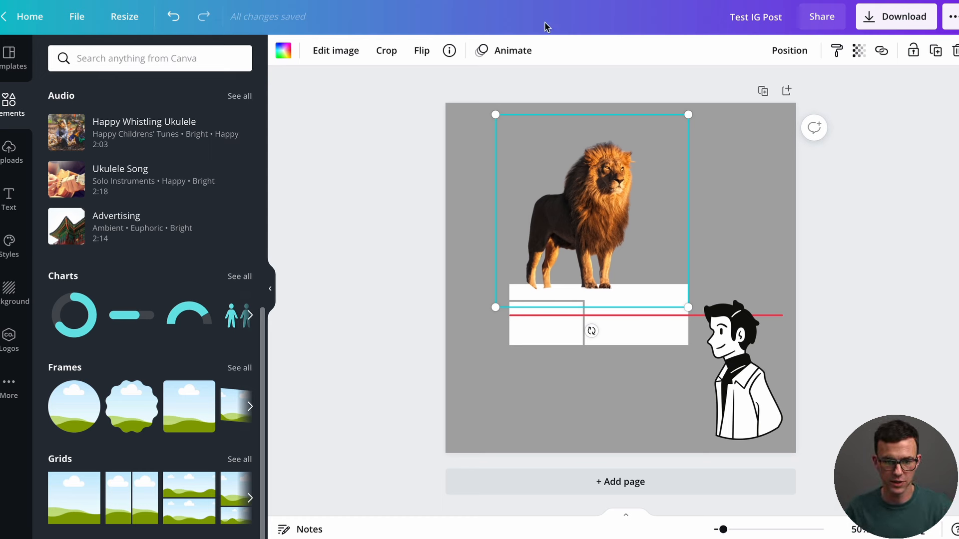
{"action": "left_click", "coordinate": [806, 242]}
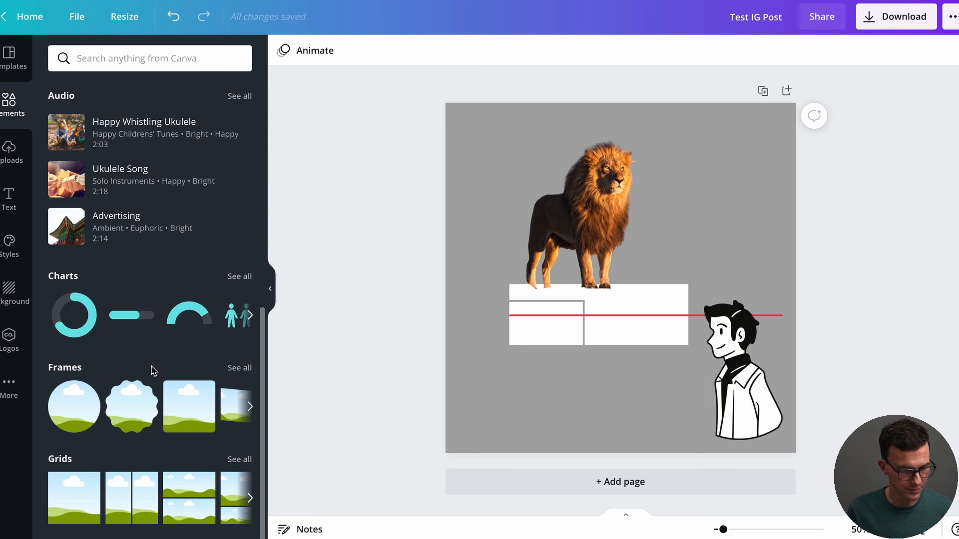
Step: Add the uploaded photo of the man reaching one hand toward the camera, placing it on the lower half of the page
{"action": "scroll", "coordinate": [149, 381], "scroll_direction": "up", "scroll_amount": 2}
{"action": "scroll", "coordinate": [148, 381], "scroll_direction": "up", "scroll_amount": 1}
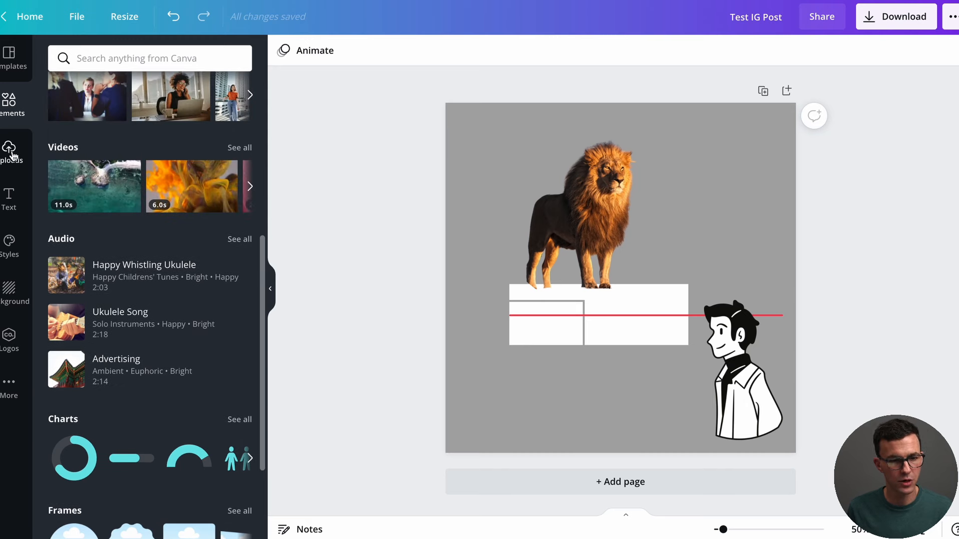
{"action": "left_click", "coordinate": [12, 156]}
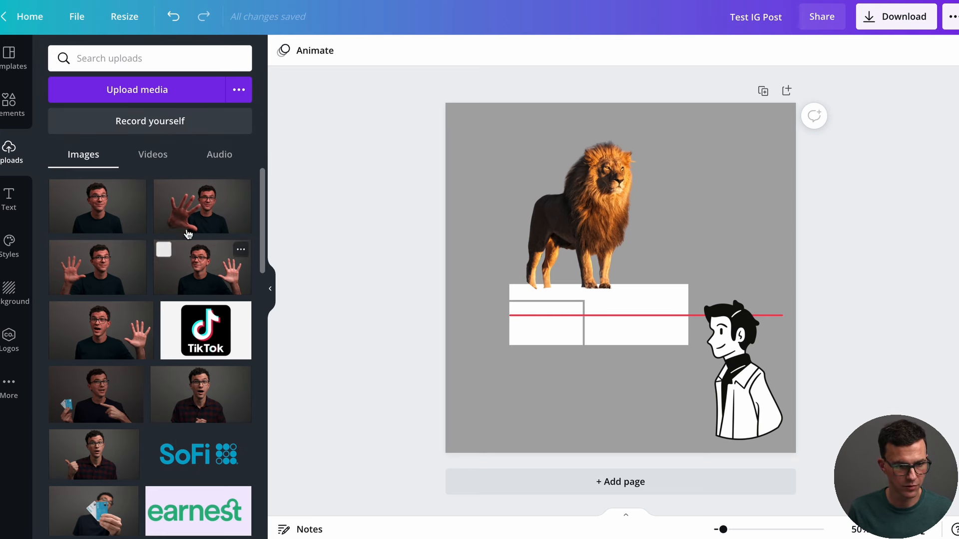
{"action": "left_click_drag", "start_coordinate": [189, 224], "coordinate": [492, 334]}
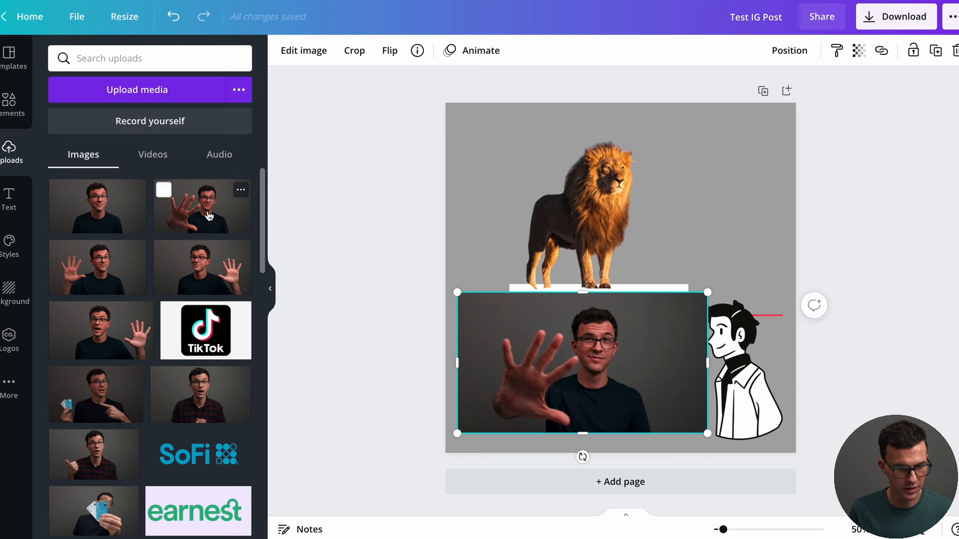
{"action": "left_click", "coordinate": [68, 217]}
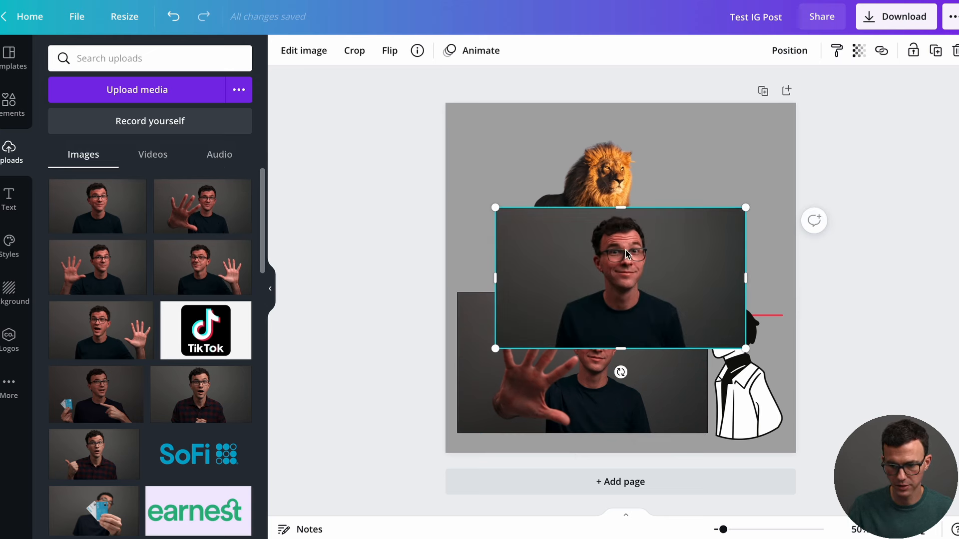
{"action": "key", "text": "Delete"}
Step: Remove the background from the uploaded photo of the man reaching out his hand
{"action": "left_click", "coordinate": [597, 359]}
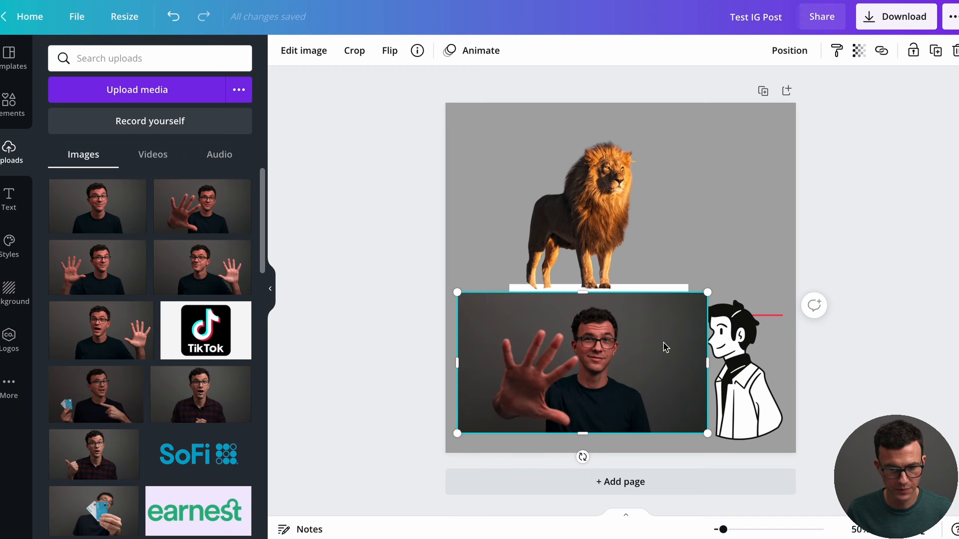
{"action": "left_click", "coordinate": [311, 57]}
{"action": "left_click", "coordinate": [70, 173]}
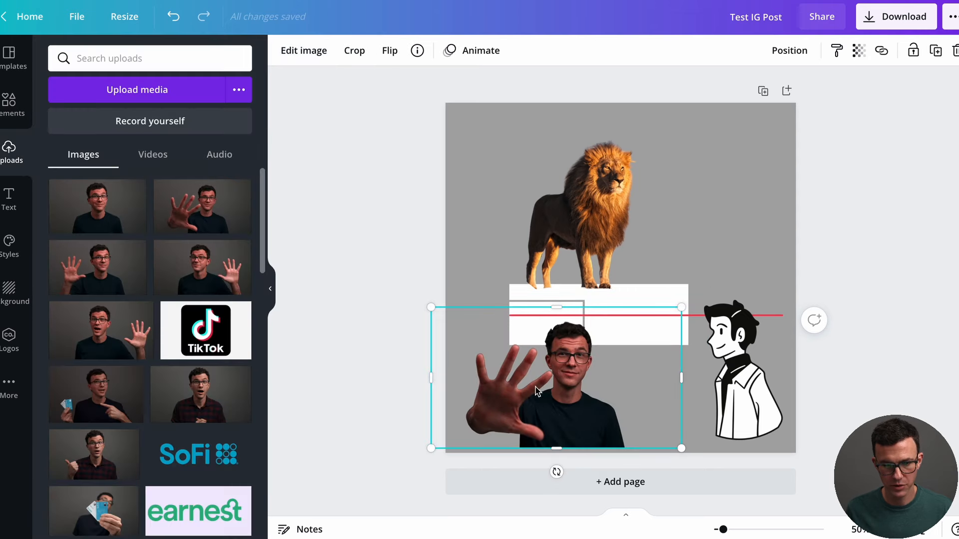
Step: Move the framed lion to the page's lower-left corner and the man's photo cutout to the upper center
{"action": "left_click_drag", "start_coordinate": [568, 382], "coordinate": [727, 214]}
{"action": "left_click", "coordinate": [573, 214]}
{"action": "left_click_drag", "start_coordinate": [573, 213], "coordinate": [506, 367]}
{"action": "left_click", "coordinate": [702, 200]}
{"action": "left_click_drag", "start_coordinate": [703, 200], "coordinate": [597, 200]}
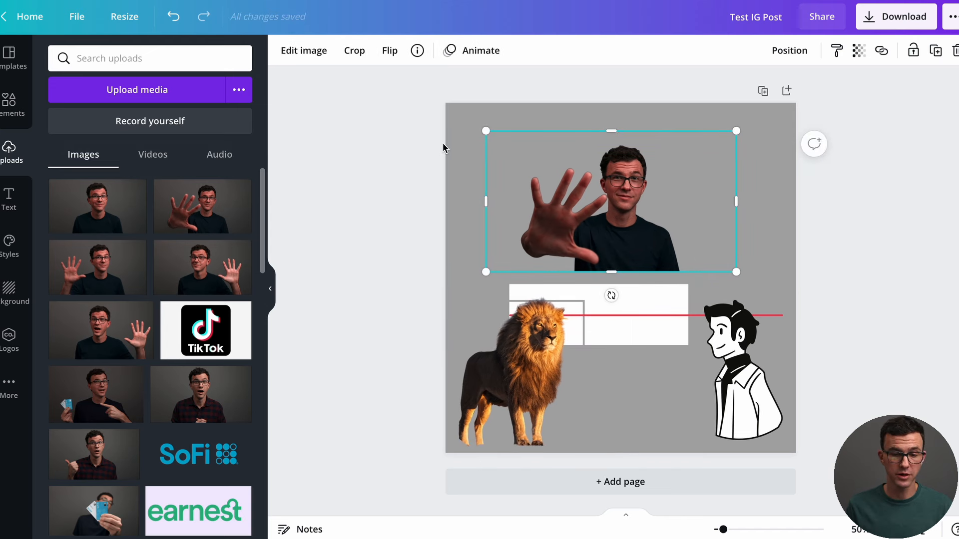
Step: Set the man's photo cutout to brightness 6 and contrast 5, leaving saturation at 0
{"action": "left_click", "coordinate": [306, 50]}
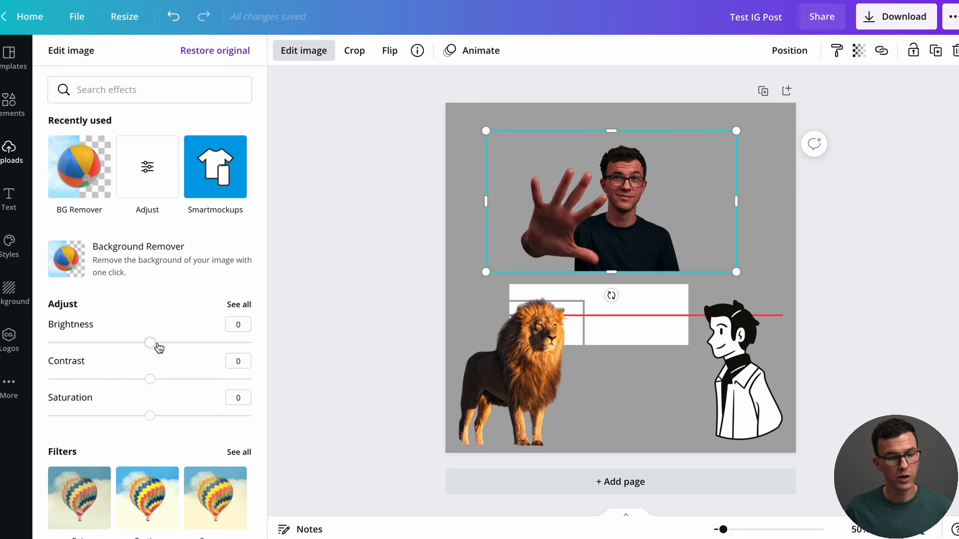
{"action": "left_click_drag", "start_coordinate": [153, 345], "coordinate": [156, 381]}
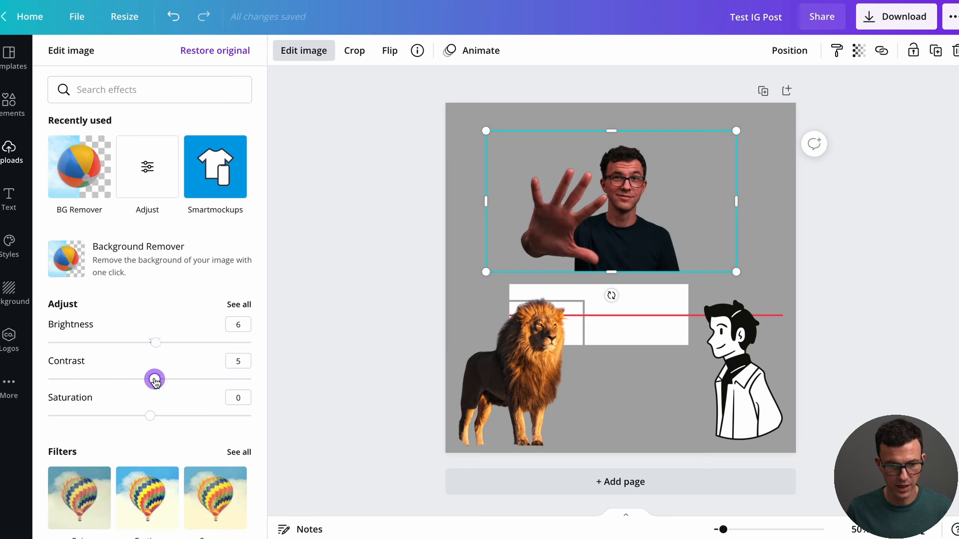
{"action": "left_click_drag", "start_coordinate": [149, 415], "coordinate": [147, 418]}
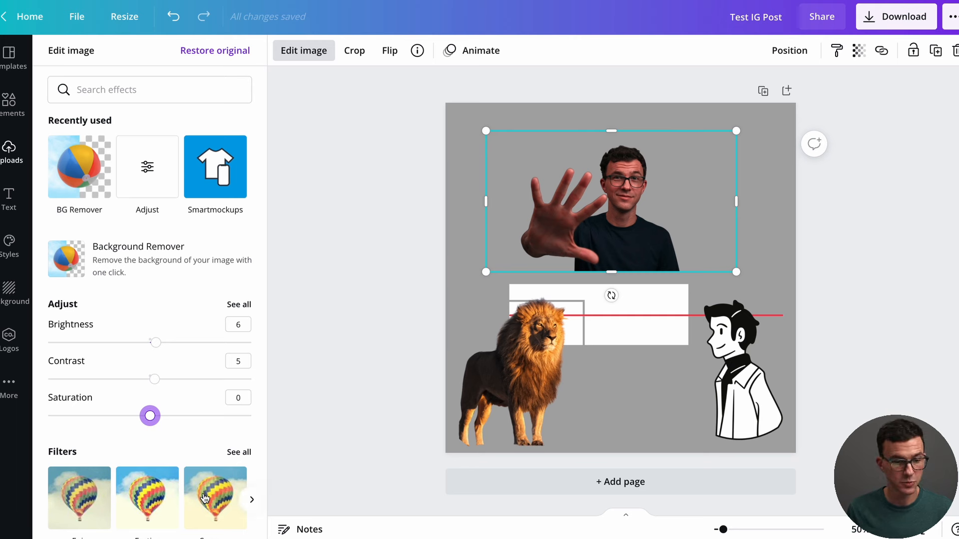
Step: Try the Festive and Summer filters on the man's photo cutout, and reset the filter to None from the full filter list
{"action": "scroll", "coordinate": [100, 441], "scroll_direction": "down", "scroll_amount": 2}
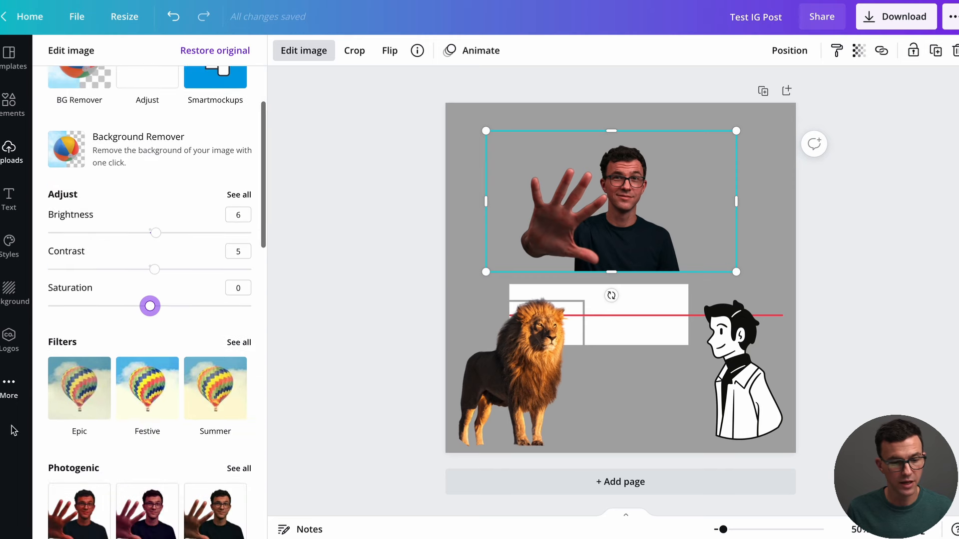
{"action": "left_click", "coordinate": [159, 404]}
{"action": "left_click", "coordinate": [209, 403]}
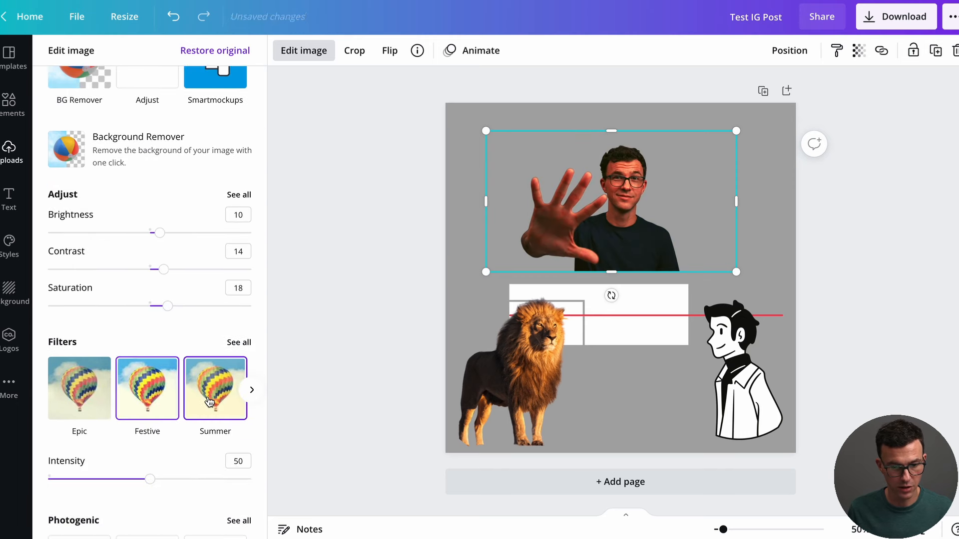
{"action": "left_click", "coordinate": [239, 342]}
{"action": "left_click", "coordinate": [75, 128]}
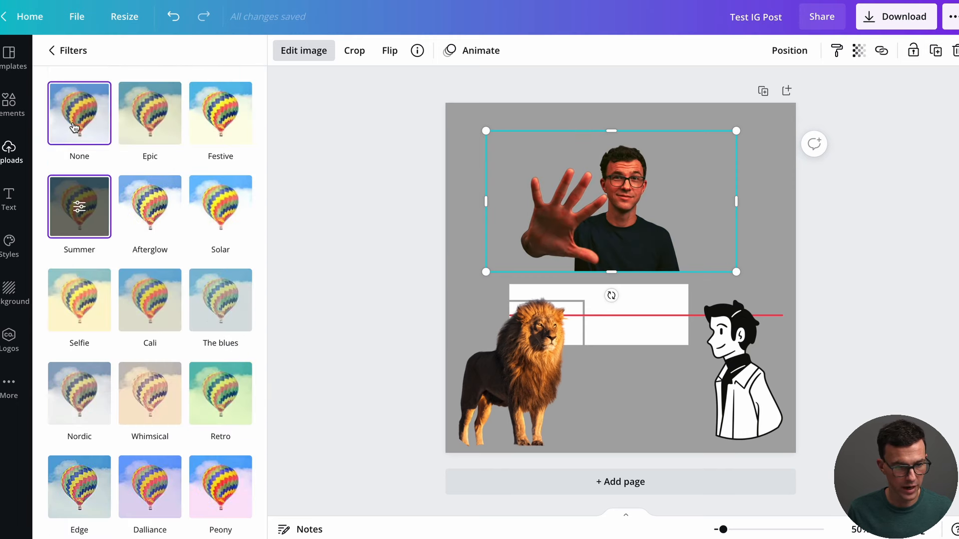
Step: Try the Flint and Fresco Photogenic effects on the man's photo cutout, and reset the effect to None from the full list
{"action": "left_click", "coordinate": [123, 223]}
{"action": "left_click", "coordinate": [51, 50]}
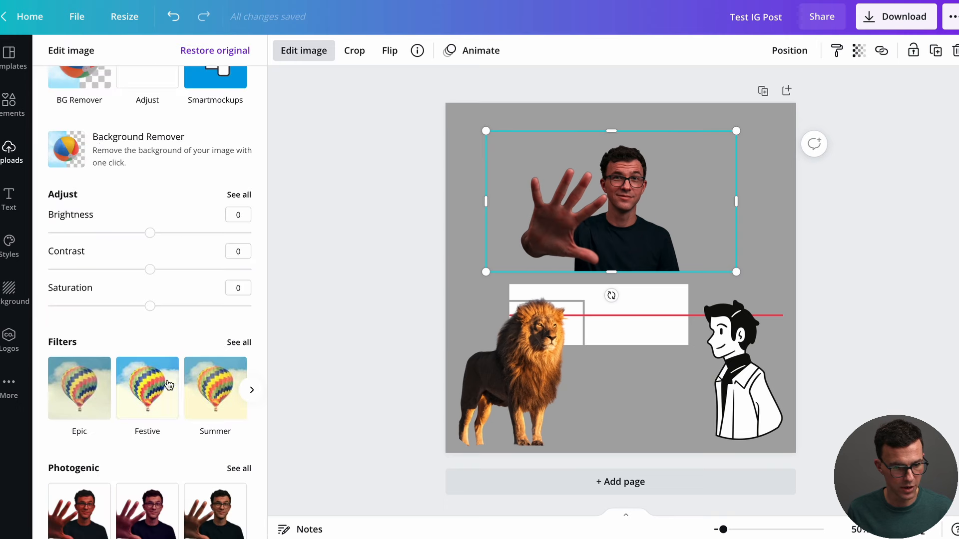
{"action": "scroll", "coordinate": [145, 300], "scroll_direction": "down", "scroll_amount": 1}
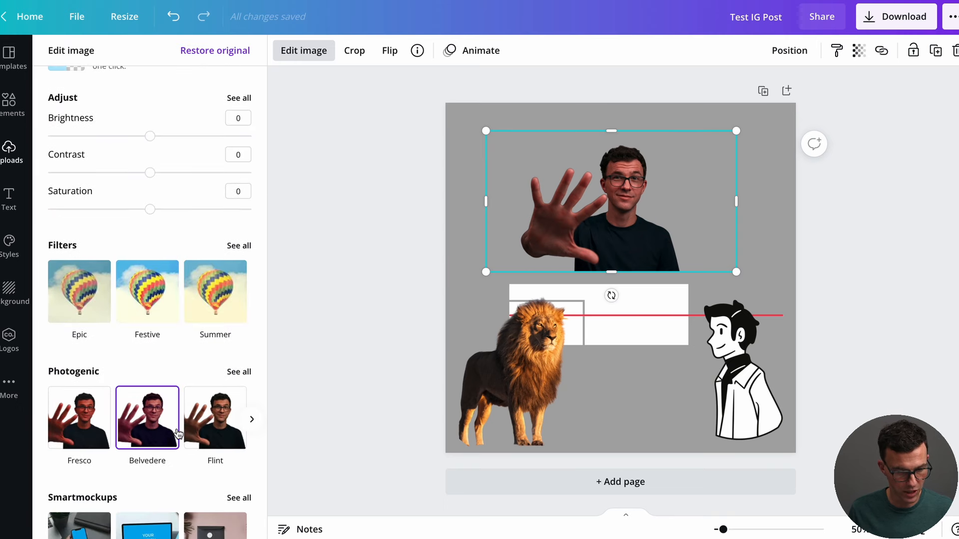
{"action": "left_click", "coordinate": [215, 422]}
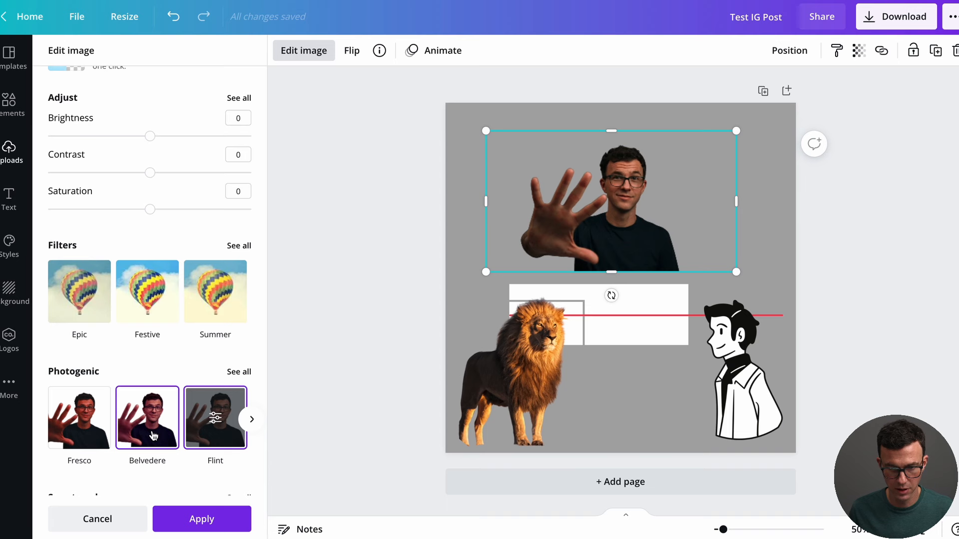
{"action": "left_click", "coordinate": [100, 422]}
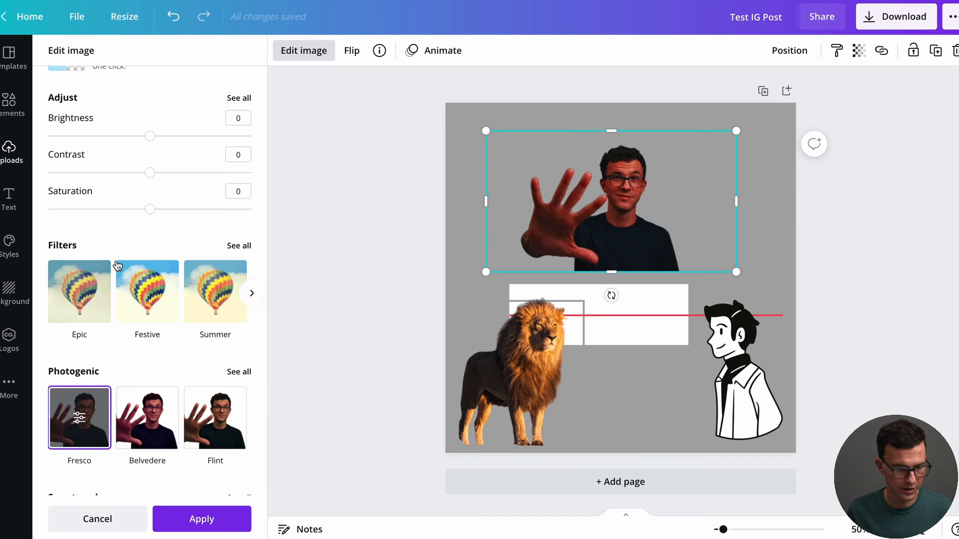
{"action": "left_click", "coordinate": [240, 372]}
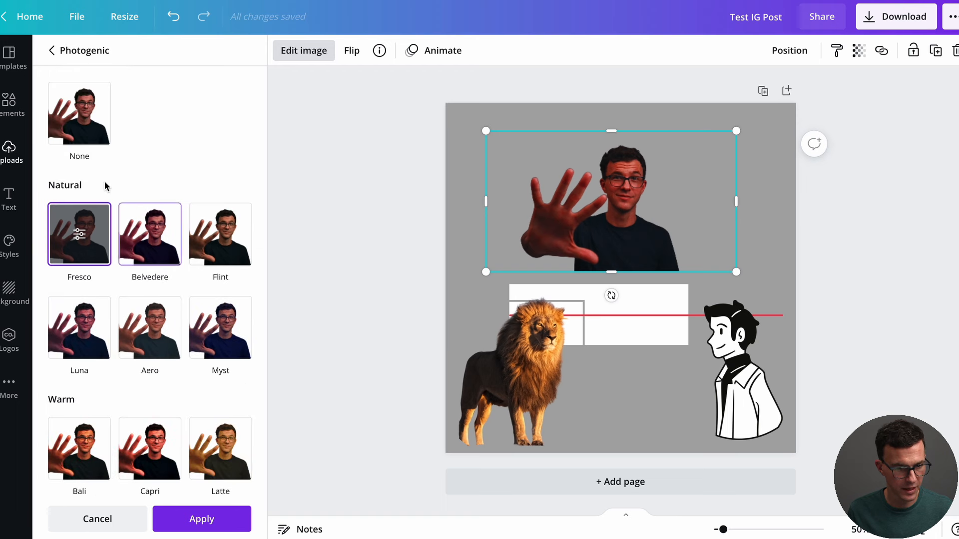
{"action": "left_click", "coordinate": [93, 136]}
{"action": "left_click", "coordinate": [59, 48]}
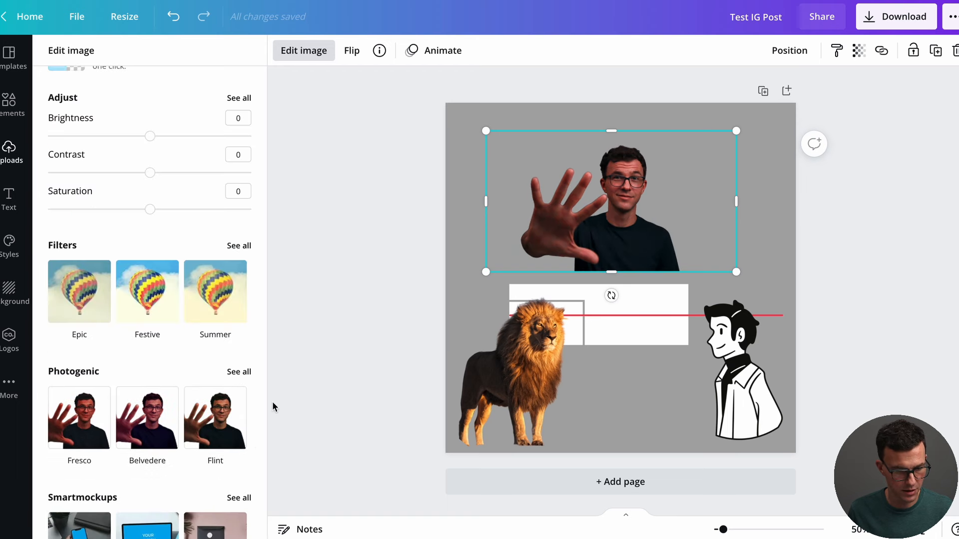
Step: Try the Laptop 5, Greeting card 1 and Phone 2 Smartmockups on the man's photo cutout, and undo the mockup
{"action": "scroll", "coordinate": [149, 464], "scroll_direction": "down", "scroll_amount": 3}
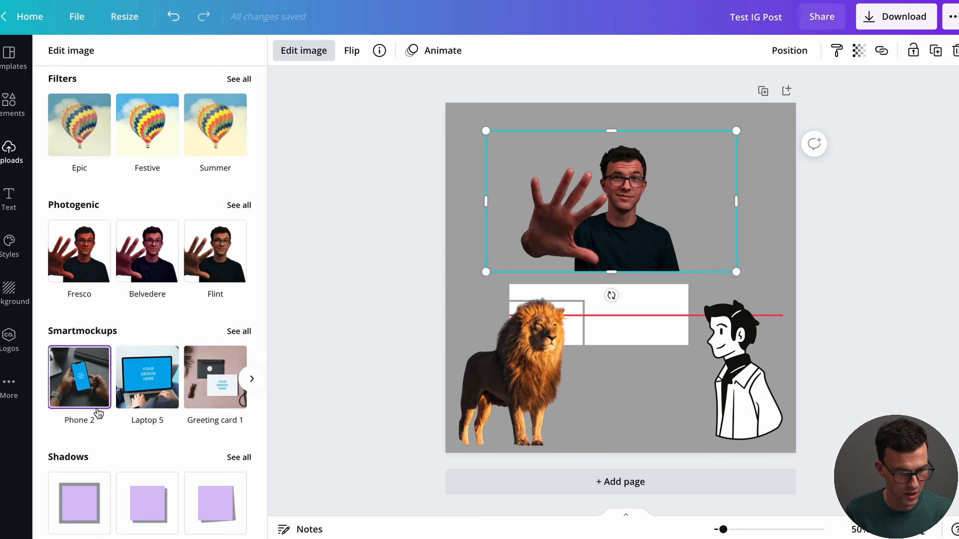
{"action": "left_click", "coordinate": [146, 395]}
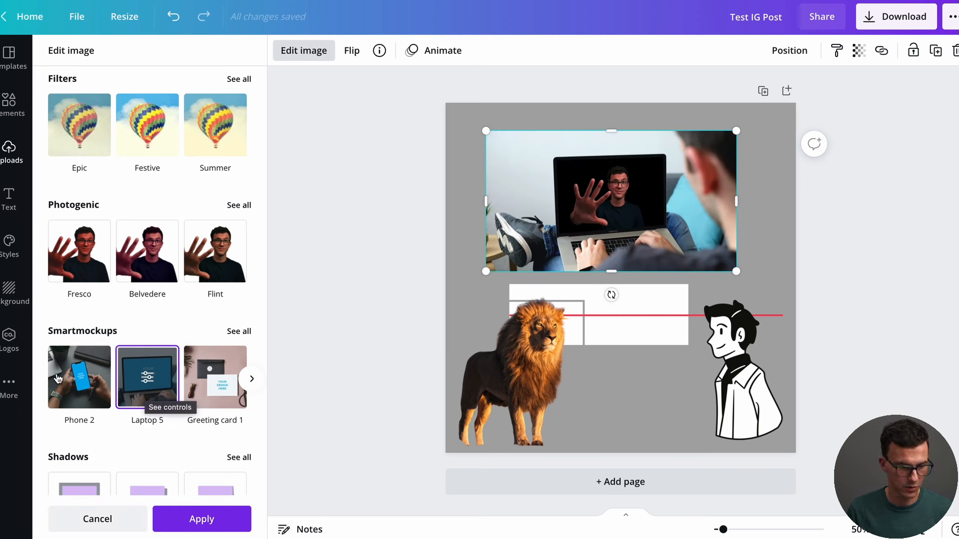
{"action": "left_click", "coordinate": [207, 375]}
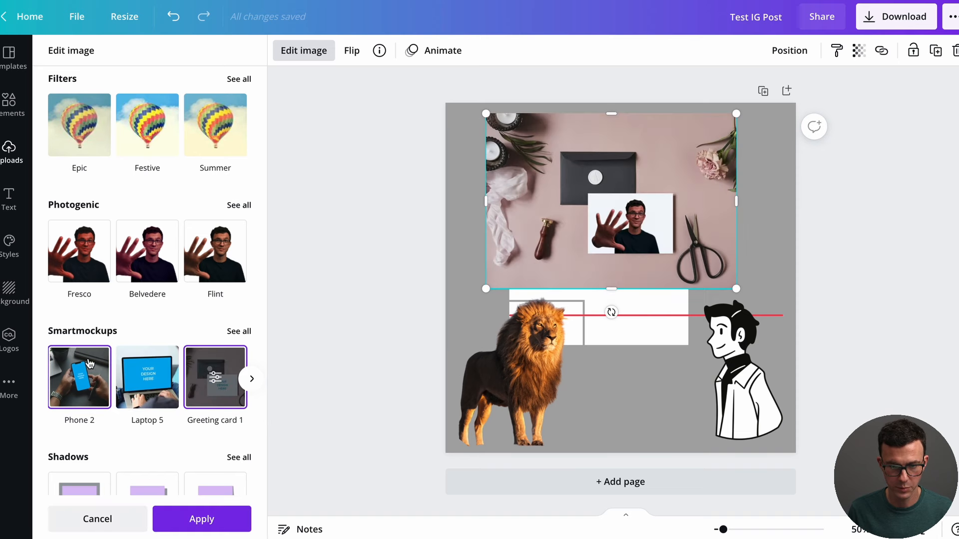
{"action": "left_click", "coordinate": [75, 389]}
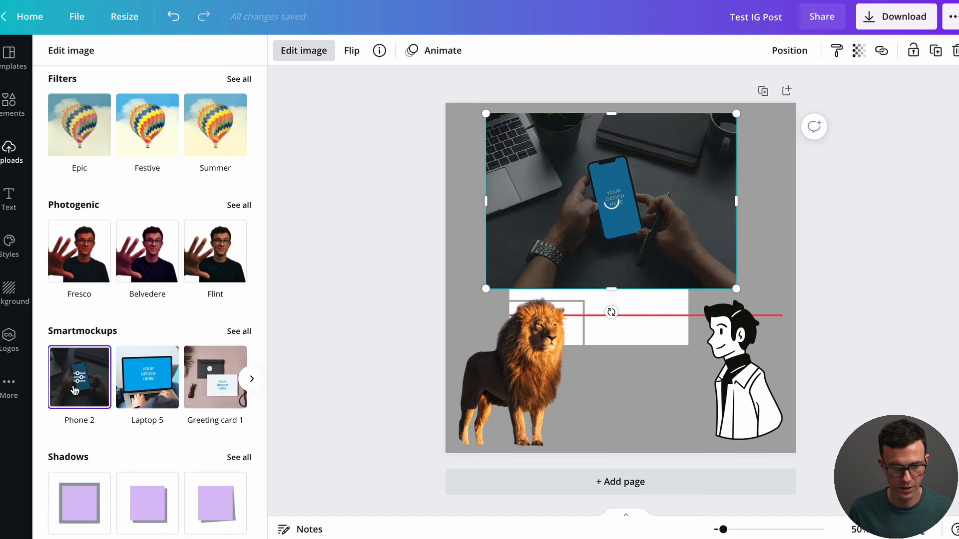
{"action": "scroll", "coordinate": [200, 430], "scroll_direction": "down", "scroll_amount": 2}
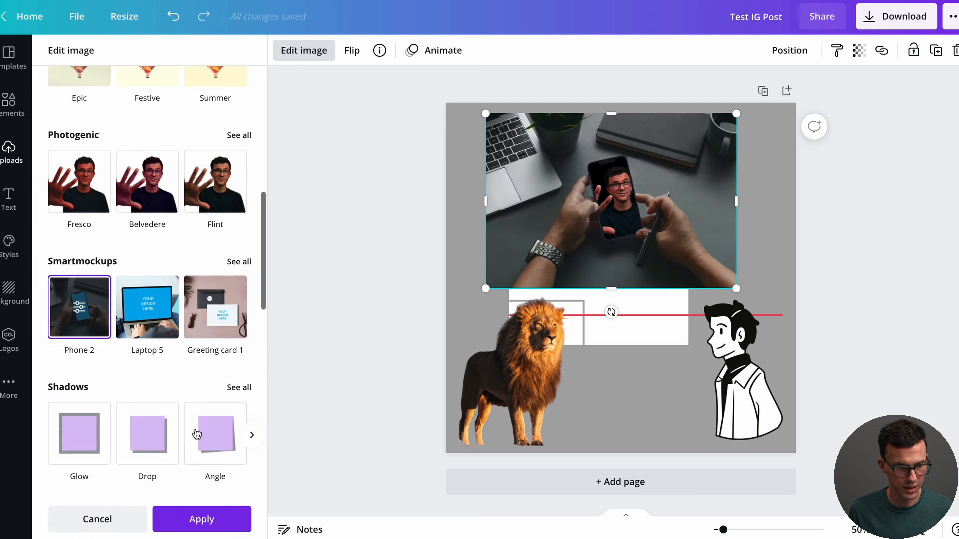
{"action": "left_click", "coordinate": [173, 16]}
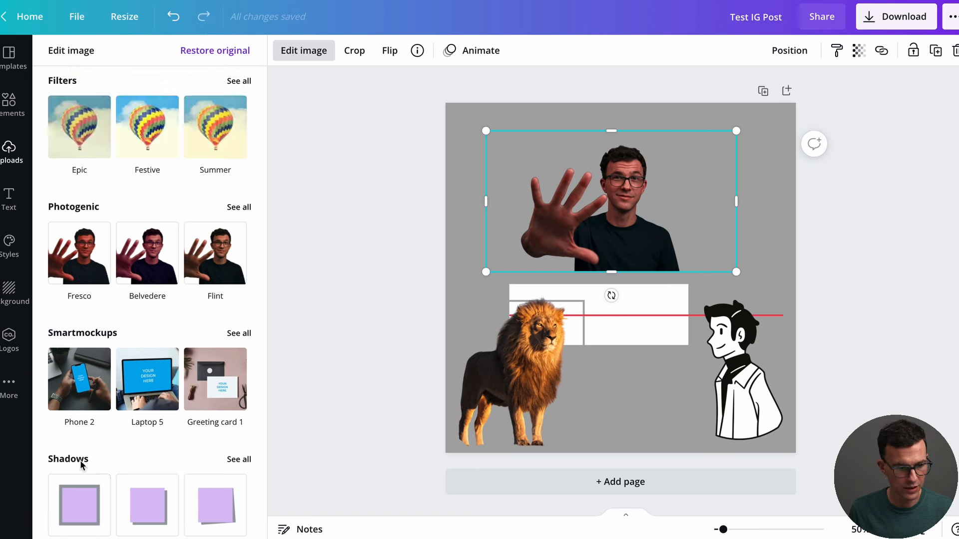
Step: Add a Glow shadow to the man's photo cutout with size 11, transparency 30 and blur 16
{"action": "scroll", "coordinate": [145, 418], "scroll_direction": "down", "scroll_amount": 3}
{"action": "left_click", "coordinate": [79, 401]}
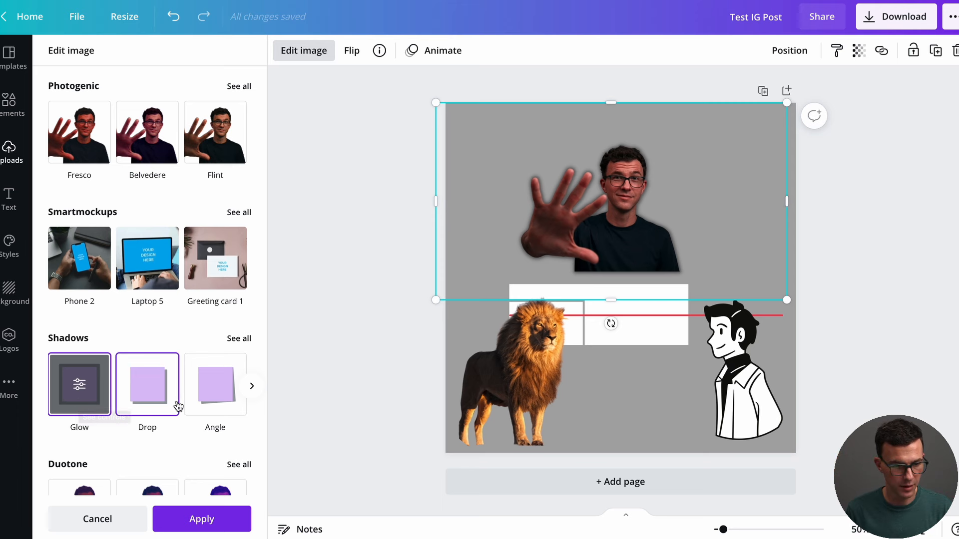
{"action": "left_click", "coordinate": [80, 386]}
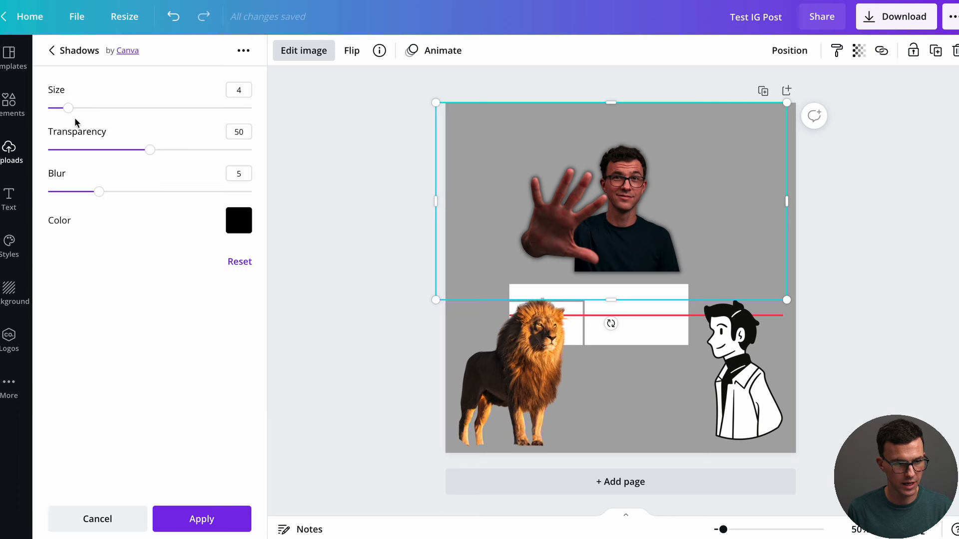
{"action": "left_click_drag", "start_coordinate": [68, 114], "coordinate": [103, 112]}
{"action": "left_click_drag", "start_coordinate": [148, 153], "coordinate": [109, 150]}
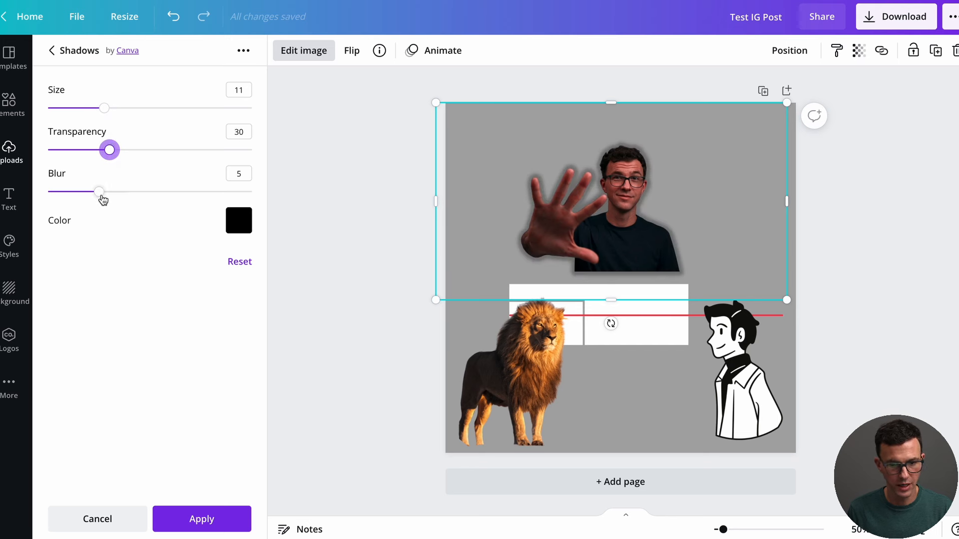
{"action": "left_click_drag", "start_coordinate": [102, 199], "coordinate": [213, 197]}
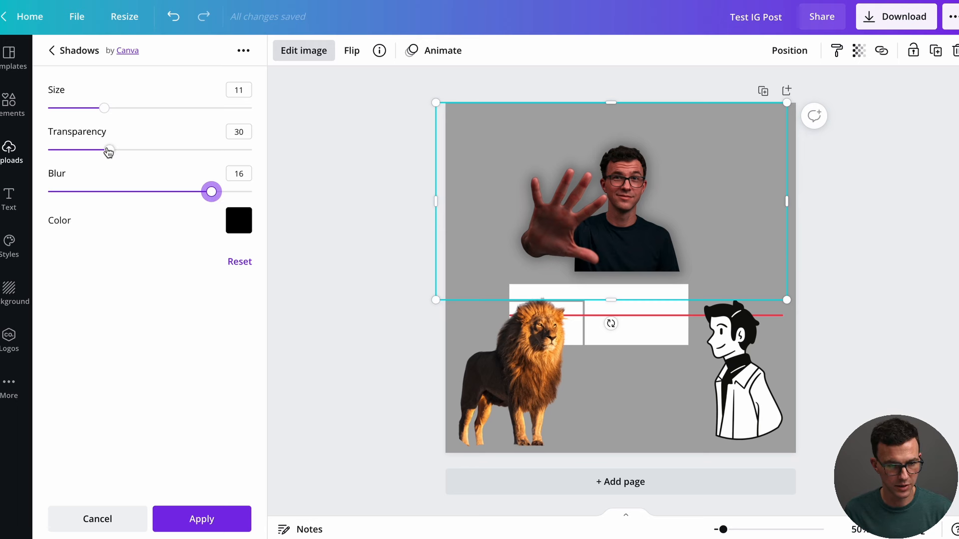
Step: Set the glow's size to 19, its transparency to 73 and its color to white
{"action": "left_click_drag", "start_coordinate": [104, 108], "coordinate": [145, 107]}
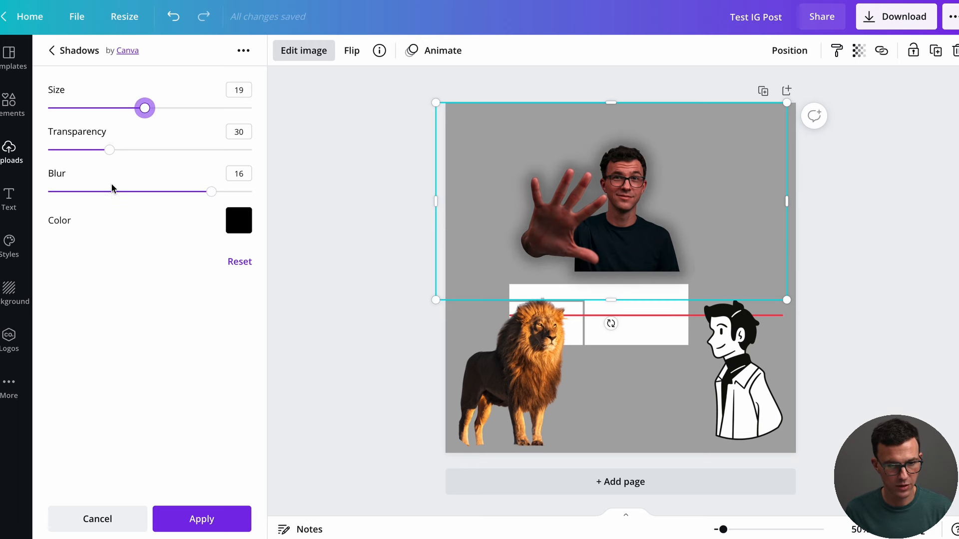
{"action": "left_click_drag", "start_coordinate": [109, 150], "coordinate": [198, 157]}
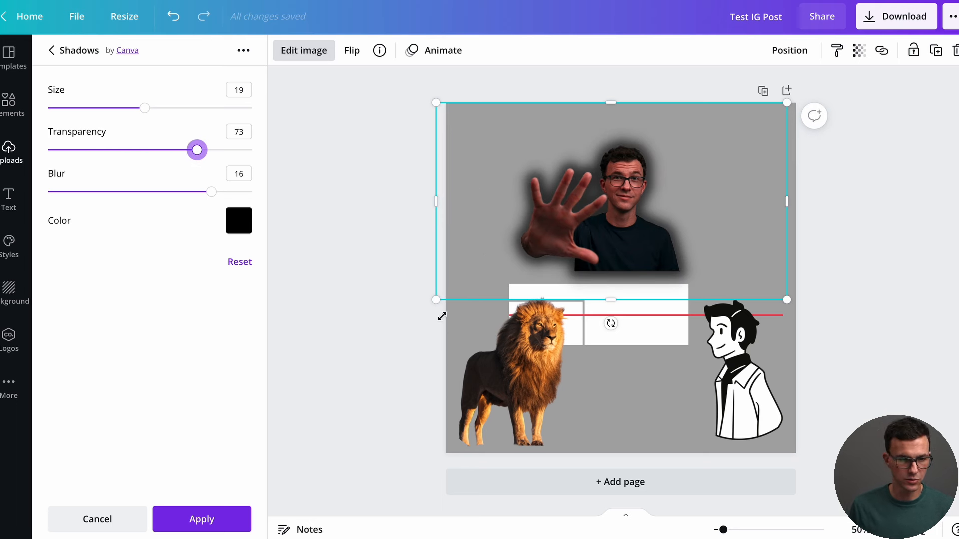
{"action": "left_click", "coordinate": [239, 222]}
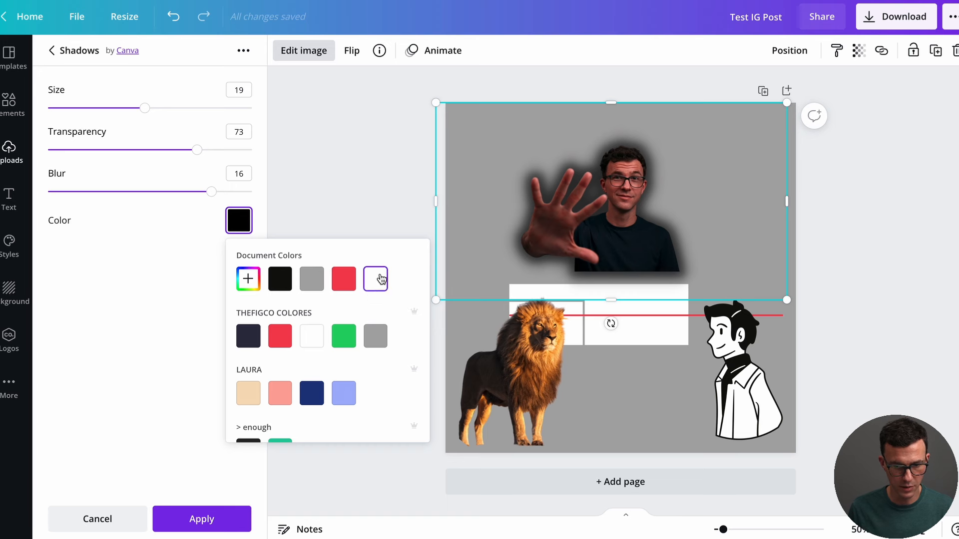
{"action": "left_click", "coordinate": [381, 279]}
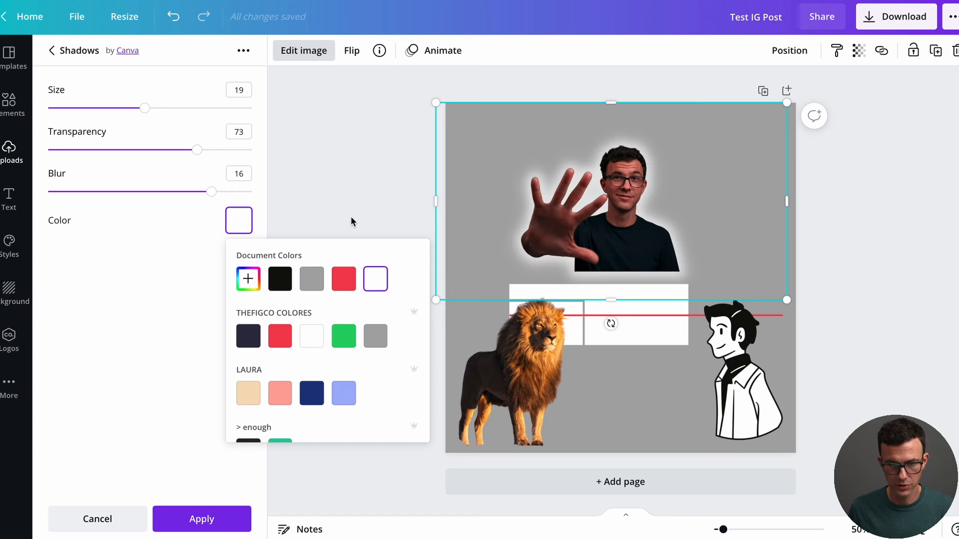
{"action": "left_click", "coordinate": [355, 149]}
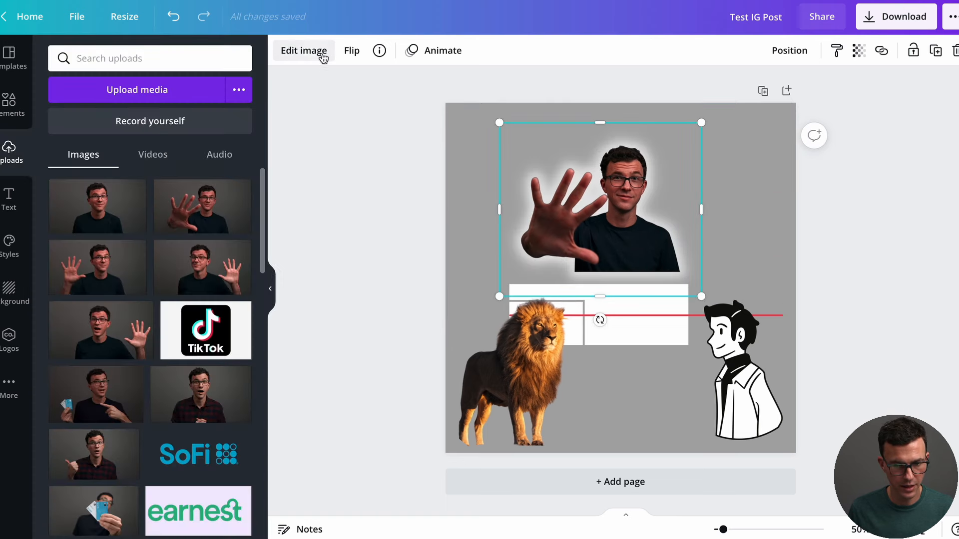
Step: Try the Pop duotone on the man's photo cutout with green highlights and dark navy shadows, and cancel the effect
{"action": "left_click", "coordinate": [319, 52]}
{"action": "scroll", "coordinate": [166, 259], "scroll_direction": "down", "scroll_amount": 3}
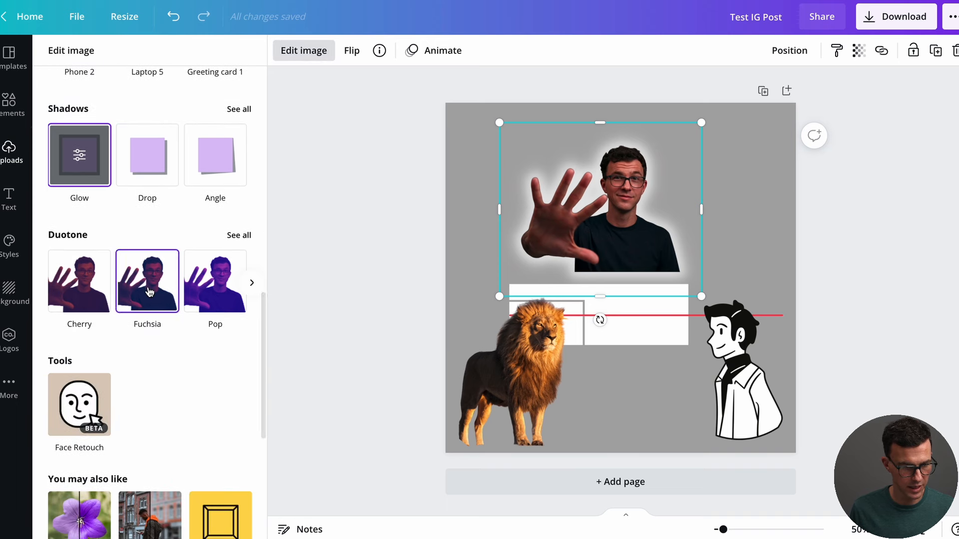
{"action": "left_click", "coordinate": [226, 295]}
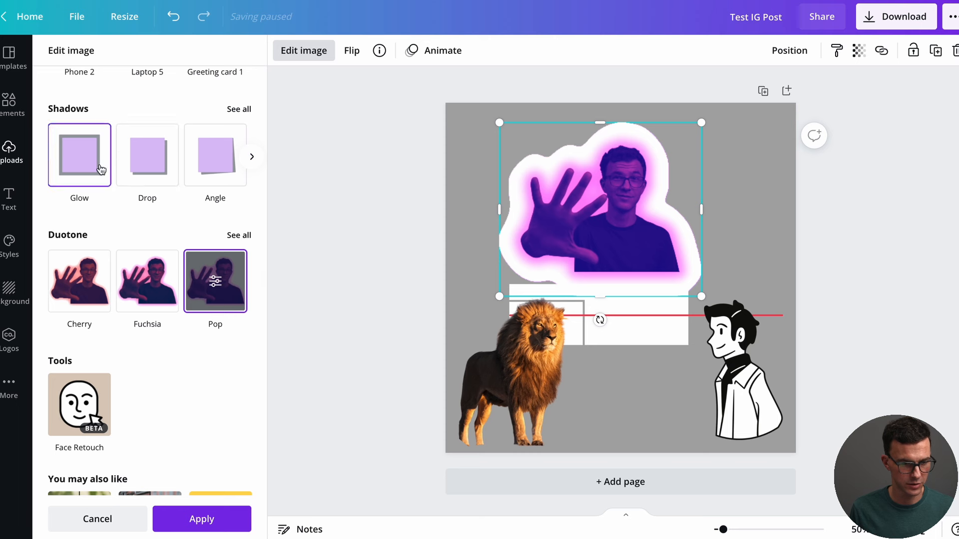
{"action": "left_click", "coordinate": [216, 283]}
{"action": "left_click", "coordinate": [239, 98]}
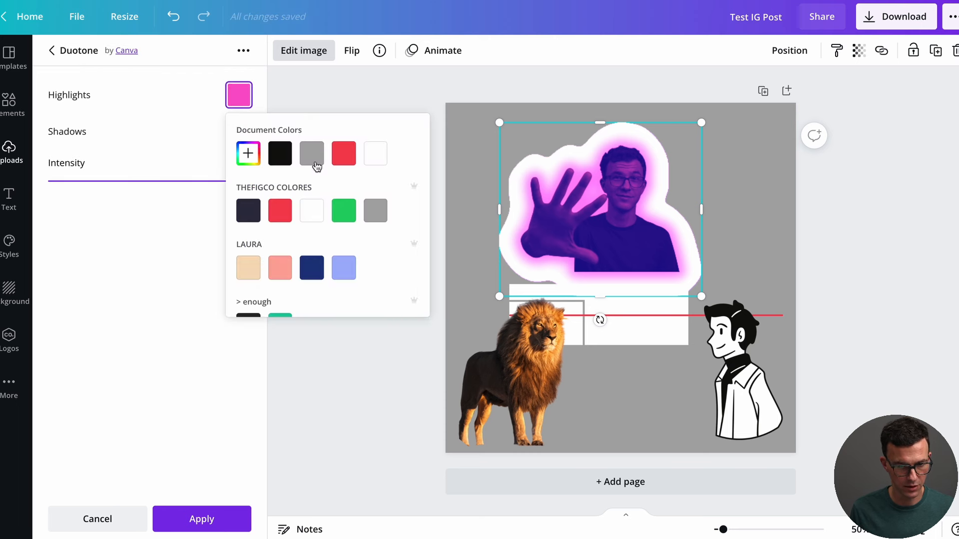
{"action": "left_click", "coordinate": [342, 159]}
{"action": "left_click", "coordinate": [344, 211]}
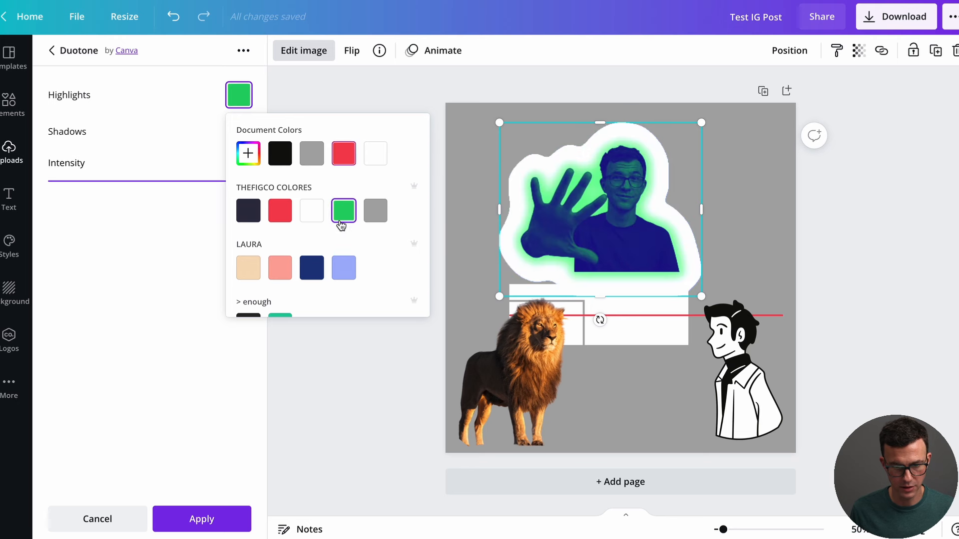
{"action": "left_click", "coordinate": [184, 132]}
{"action": "left_click", "coordinate": [239, 132]}
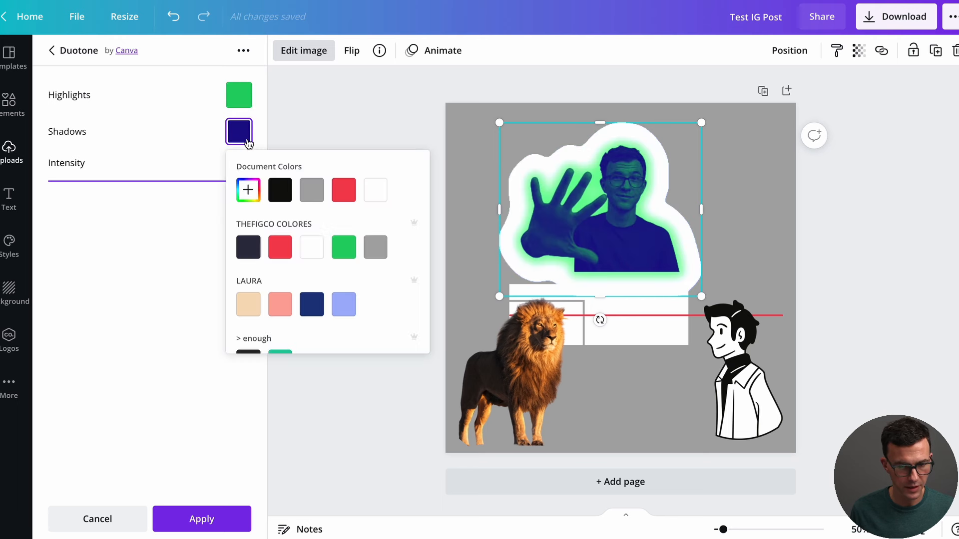
{"action": "left_click", "coordinate": [249, 254]}
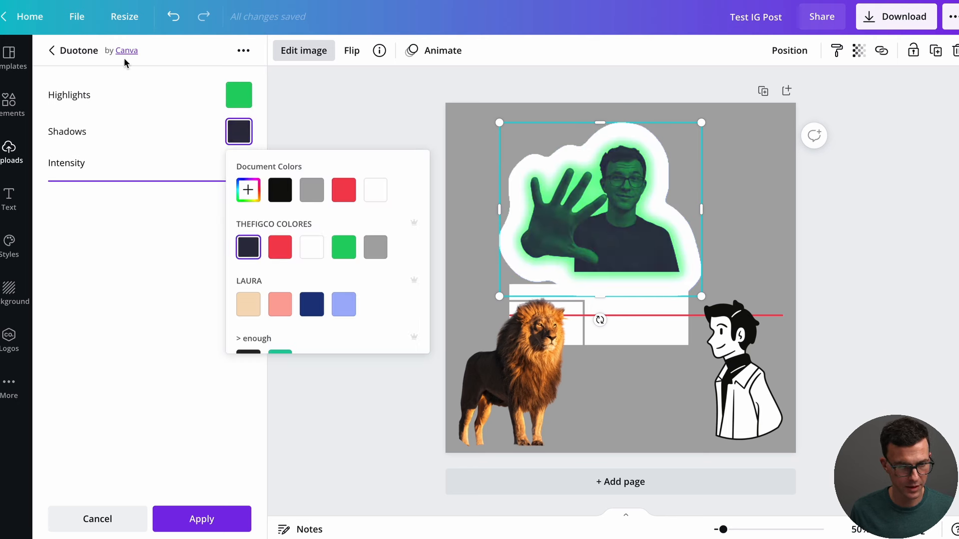
{"action": "left_click", "coordinate": [98, 519]}
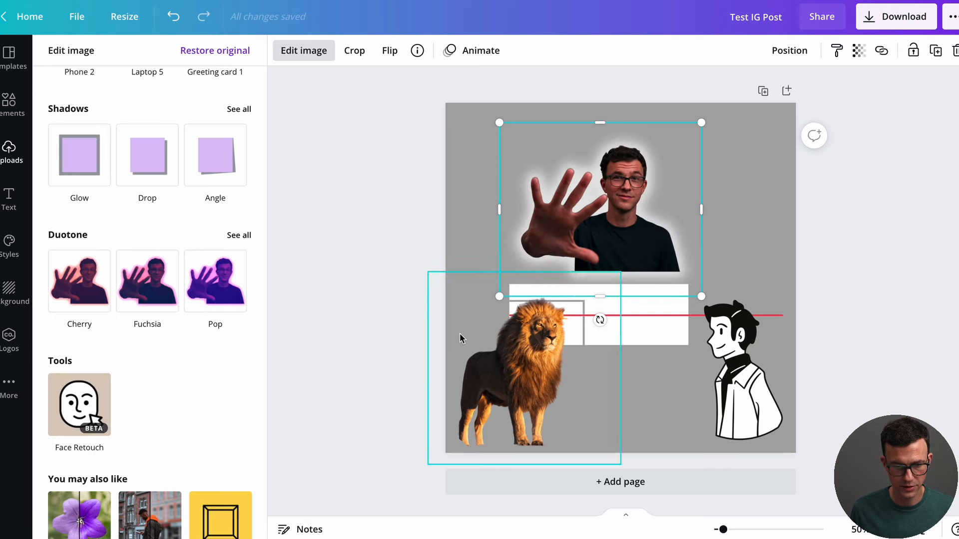
Step: Try cropping the outstretched hand out of the man's photo cutout, and undo the crop
{"action": "scroll", "coordinate": [195, 377], "scroll_direction": "down", "scroll_amount": 4}
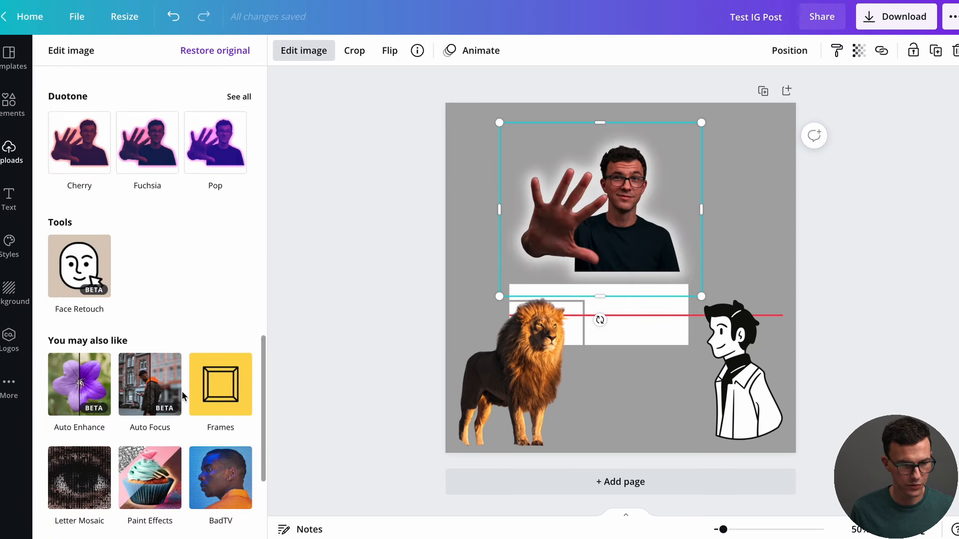
{"action": "scroll", "coordinate": [177, 368], "scroll_direction": "down", "scroll_amount": 1}
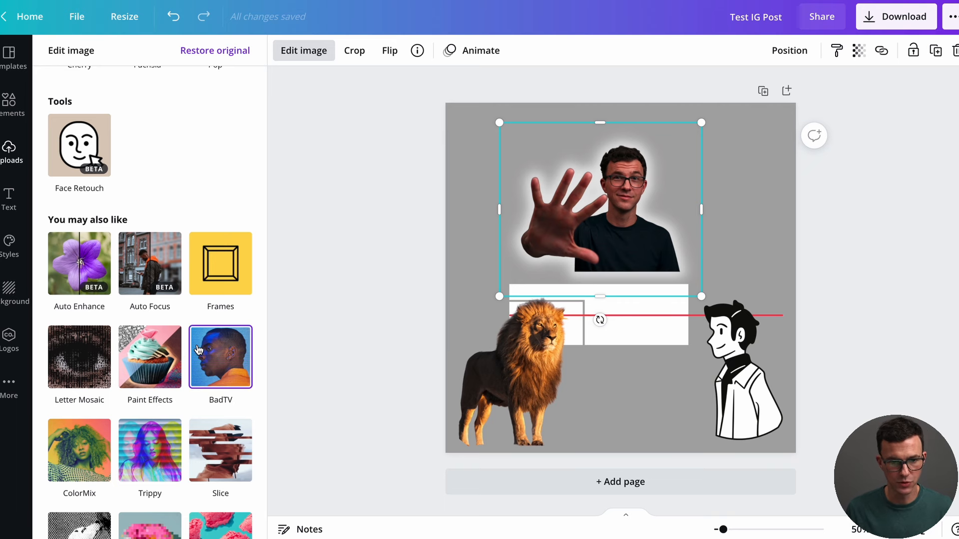
{"action": "left_click", "coordinate": [355, 52]}
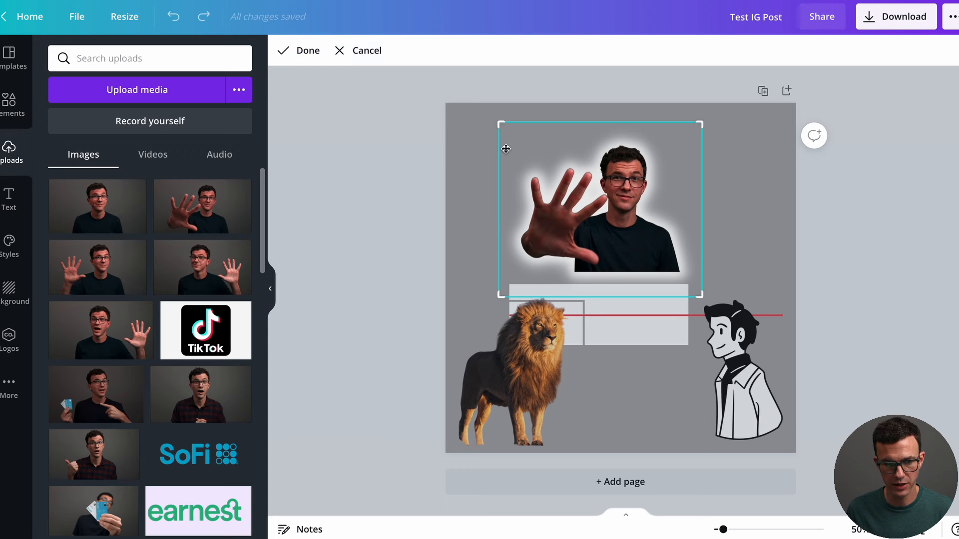
{"action": "left_click_drag", "start_coordinate": [501, 125], "coordinate": [603, 146]}
{"action": "left_click", "coordinate": [306, 51]}
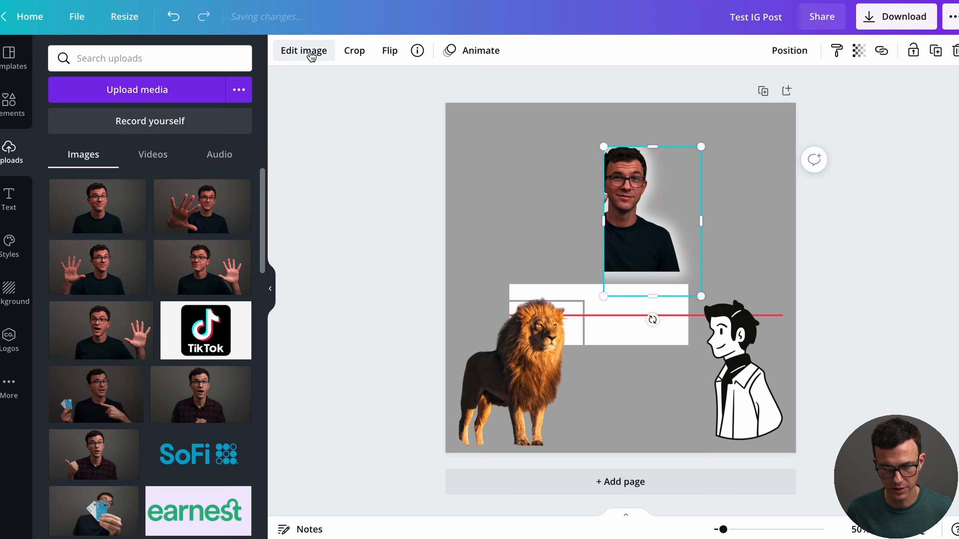
{"action": "left_click", "coordinate": [172, 19]}
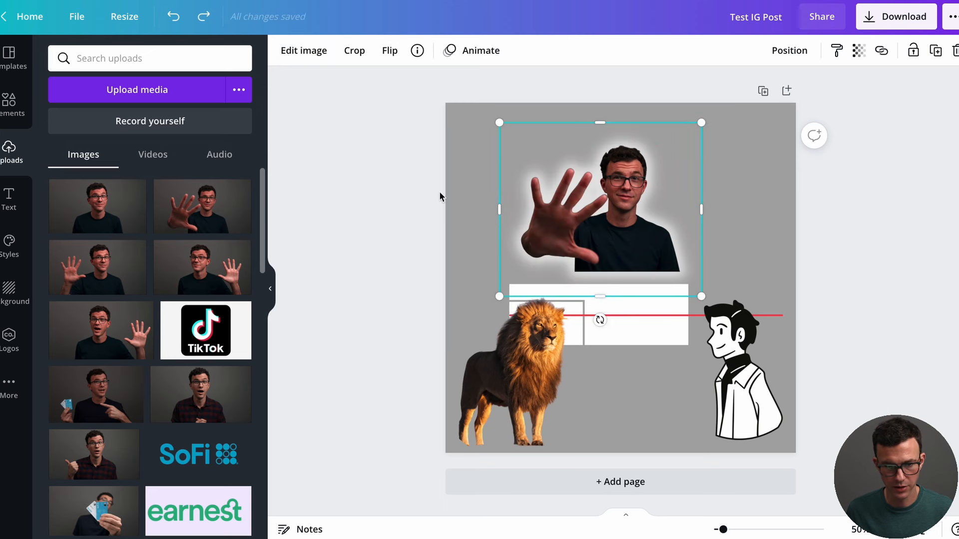
Step: Flip the man's photo cutout horizontally and back again
{"action": "left_click", "coordinate": [388, 55]}
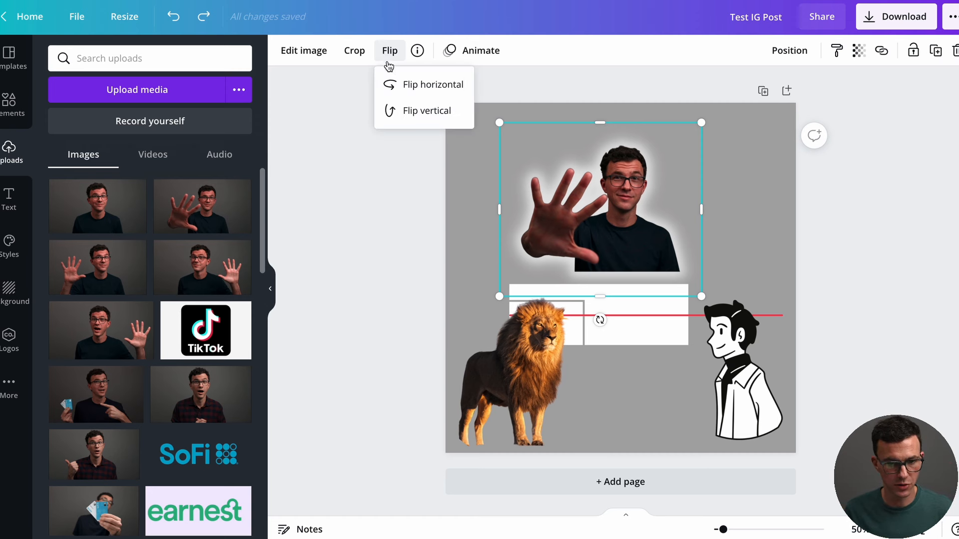
{"action": "left_click", "coordinate": [411, 86]}
{"action": "left_click", "coordinate": [412, 87]}
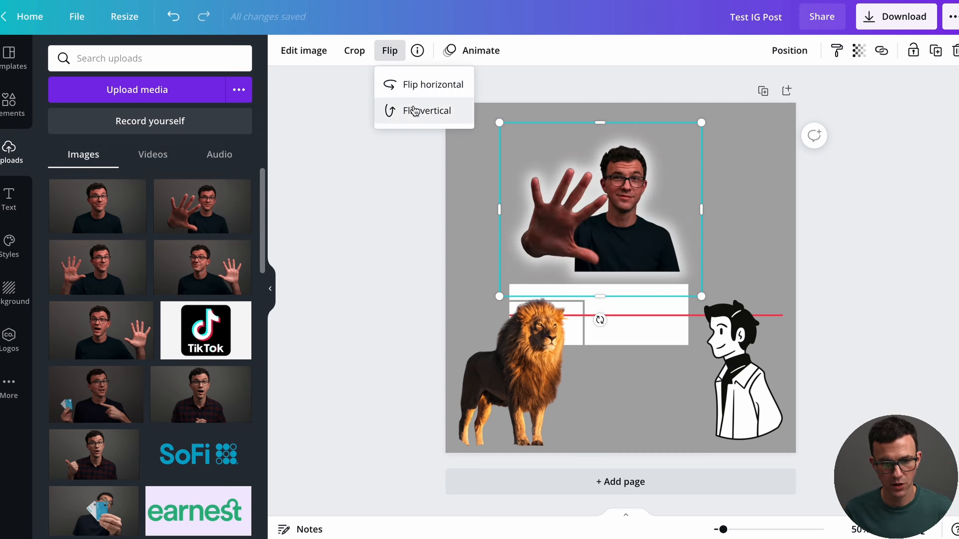
Step: Add a body text box to the page and delete it again
{"action": "left_click", "coordinate": [415, 113]}
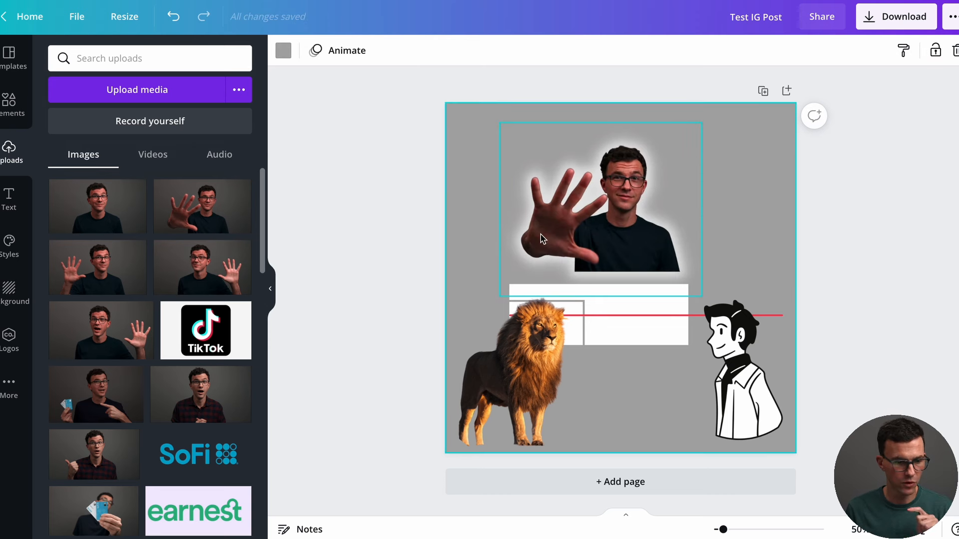
{"action": "left_click", "coordinate": [10, 203]}
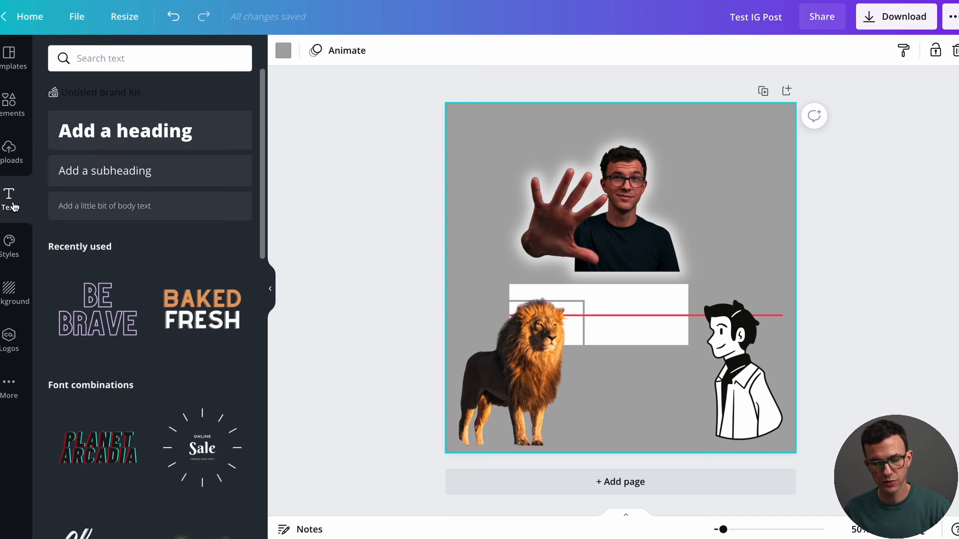
{"action": "left_click", "coordinate": [83, 207]}
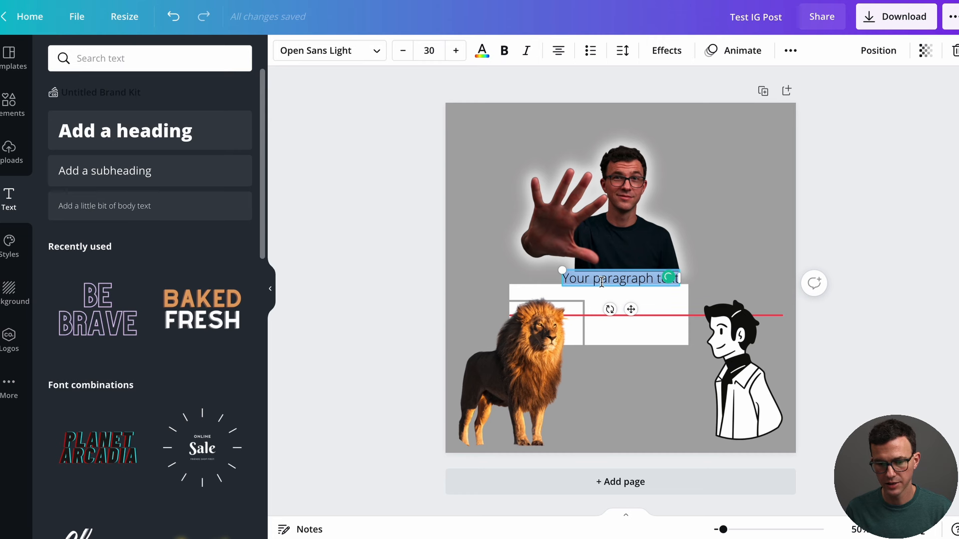
{"action": "left_click", "coordinate": [633, 278]}
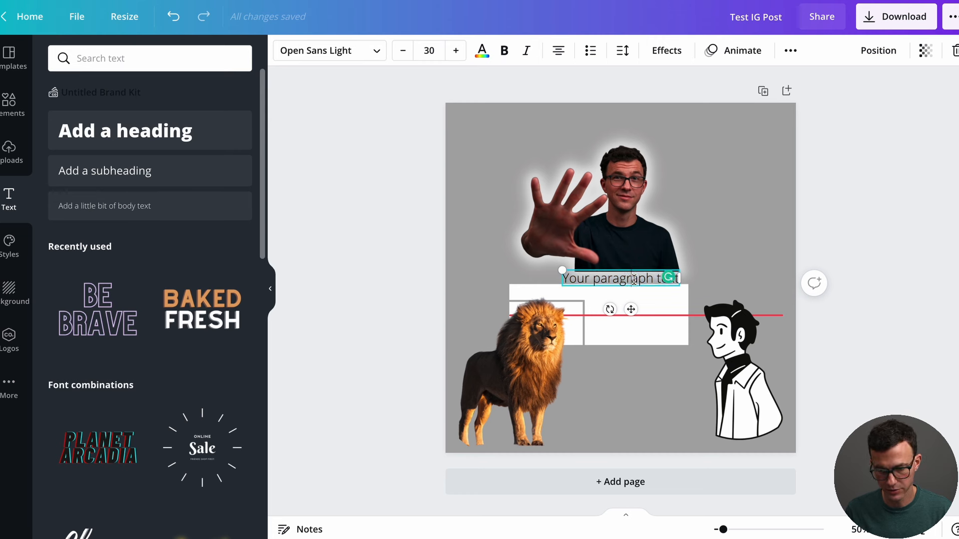
{"action": "left_click", "coordinate": [732, 274]}
{"action": "left_click", "coordinate": [623, 279]}
{"action": "key", "text": "BackSpace"}
Step: Add the Planet Arcadia font combination to the page and replace its text with HELLO!!!
{"action": "scroll", "coordinate": [144, 338], "scroll_direction": "down", "scroll_amount": 3}
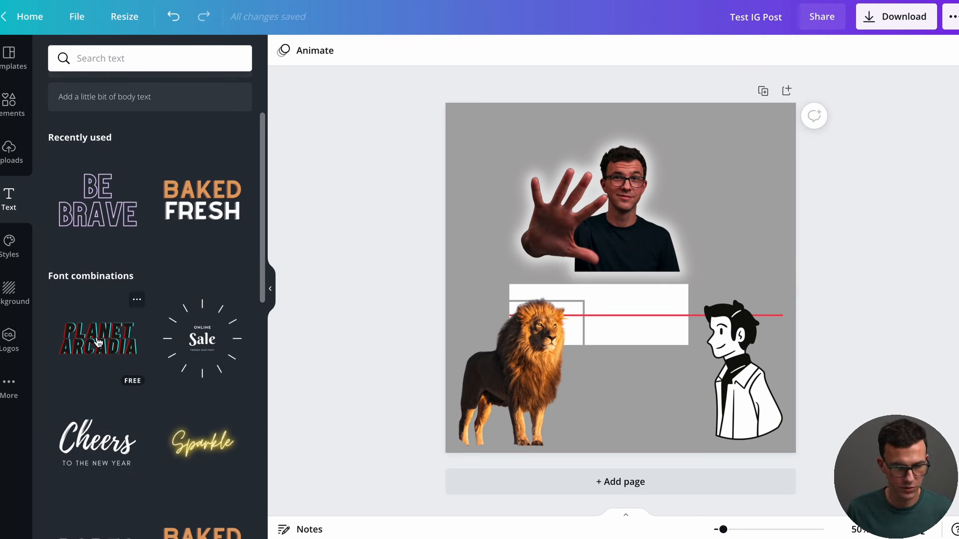
{"action": "left_click", "coordinate": [99, 343]}
{"action": "double_click", "coordinate": [632, 278]}
{"action": "left_click", "coordinate": [631, 277]}
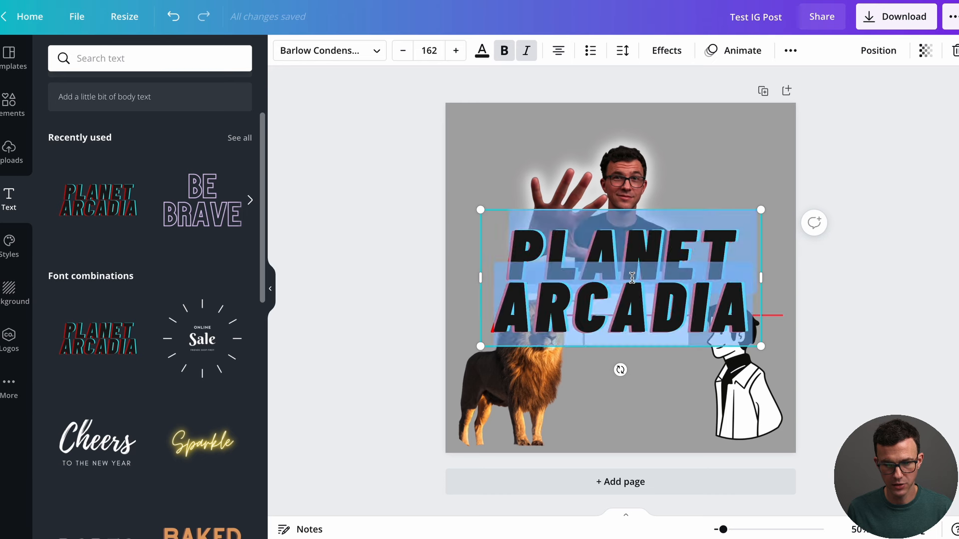
{"action": "type", "text": "HELL"}
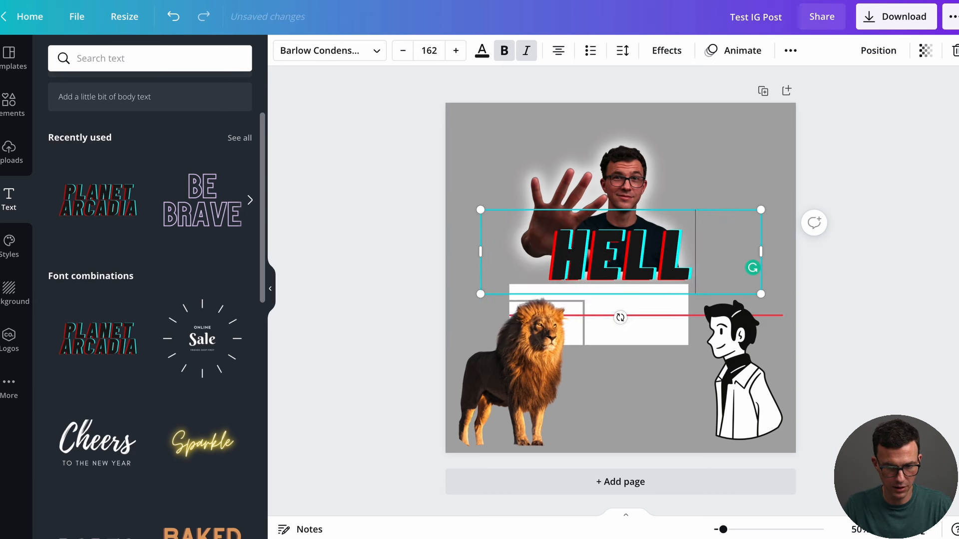
{"action": "type", "text": "O!!!"}
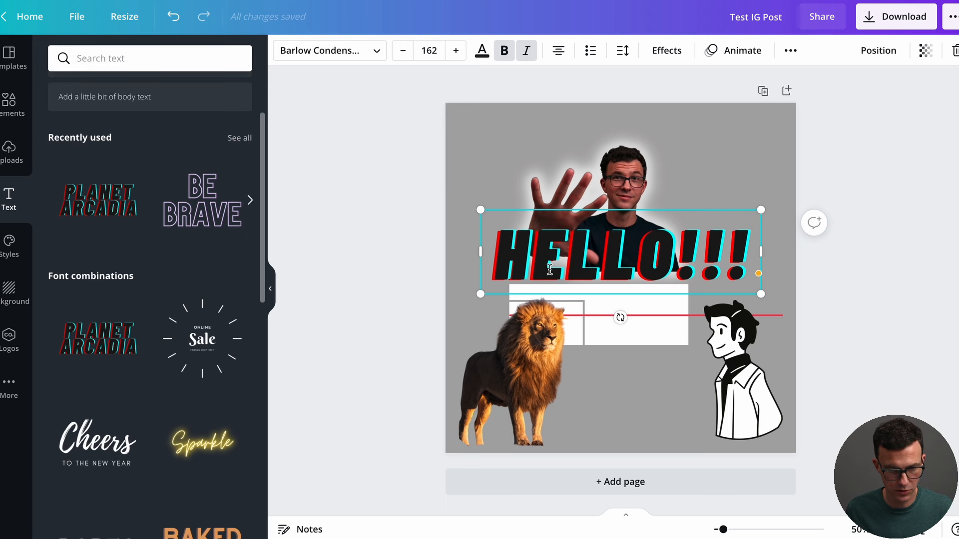
Step: Try red for the HELLO!!! text's color, and settle on the THEFIGCO COLORES green
{"action": "left_click", "coordinate": [481, 51]}
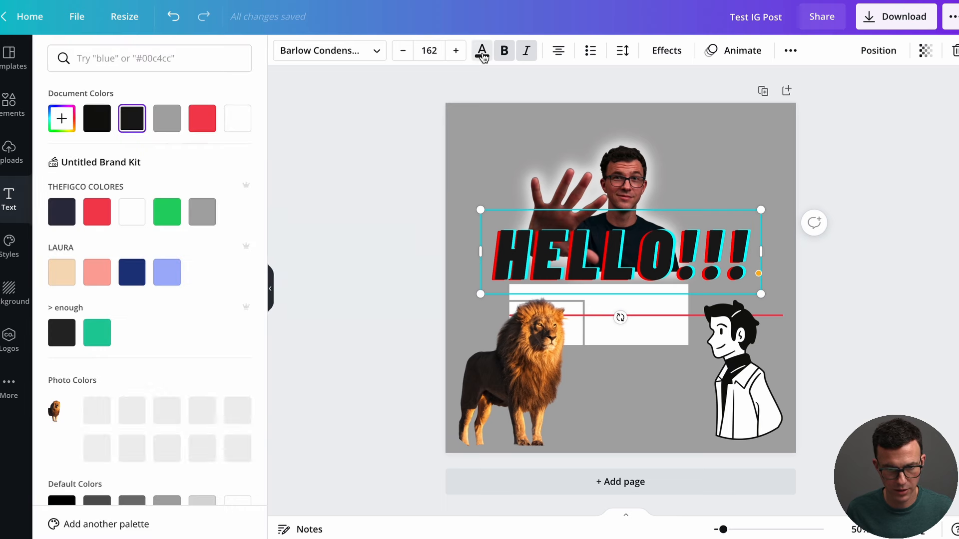
{"action": "left_click", "coordinate": [166, 119]}
{"action": "left_click", "coordinate": [202, 119]}
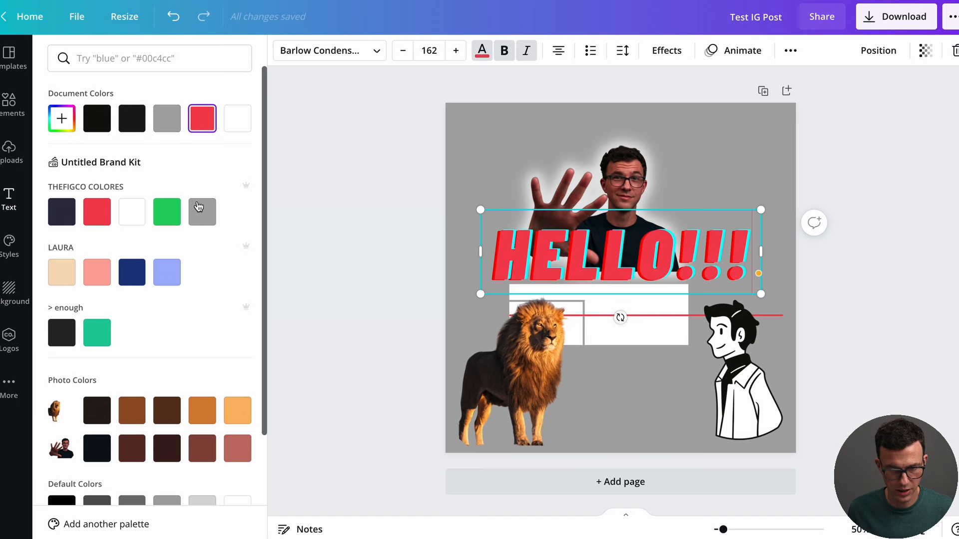
{"action": "left_click", "coordinate": [179, 214]}
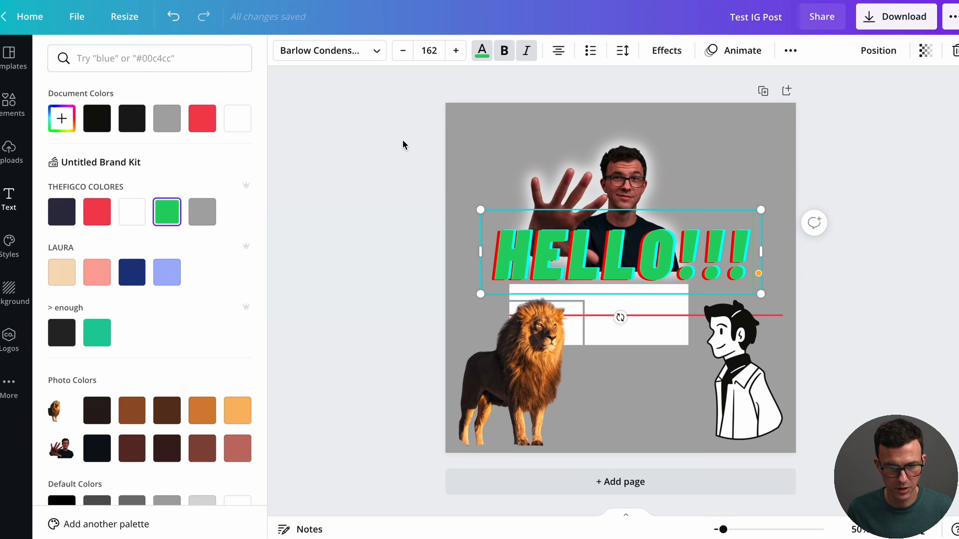
Step: Remove the letter H from the green HELLO!!! text and delete the man's photo cutout behind it
{"action": "left_click", "coordinate": [532, 252]}
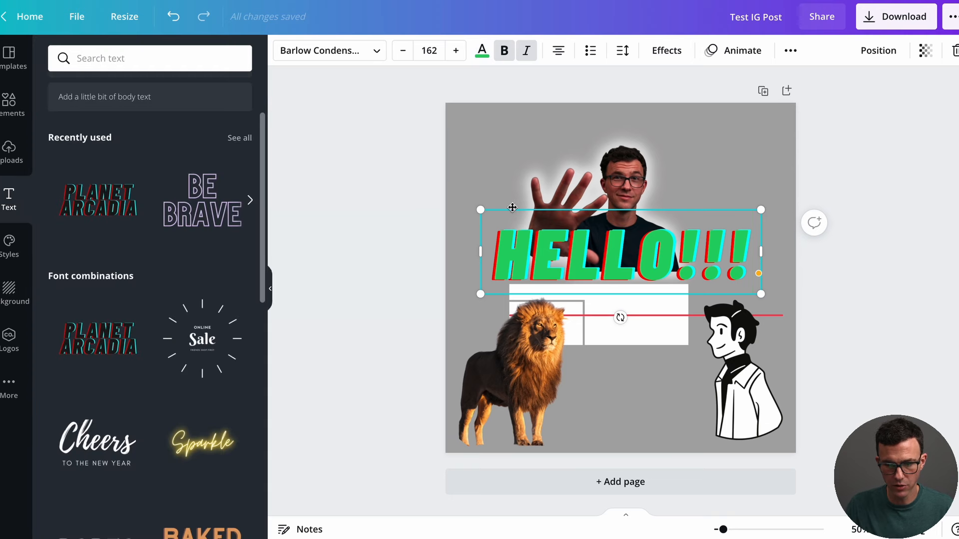
{"action": "key", "text": "BackSpace"}
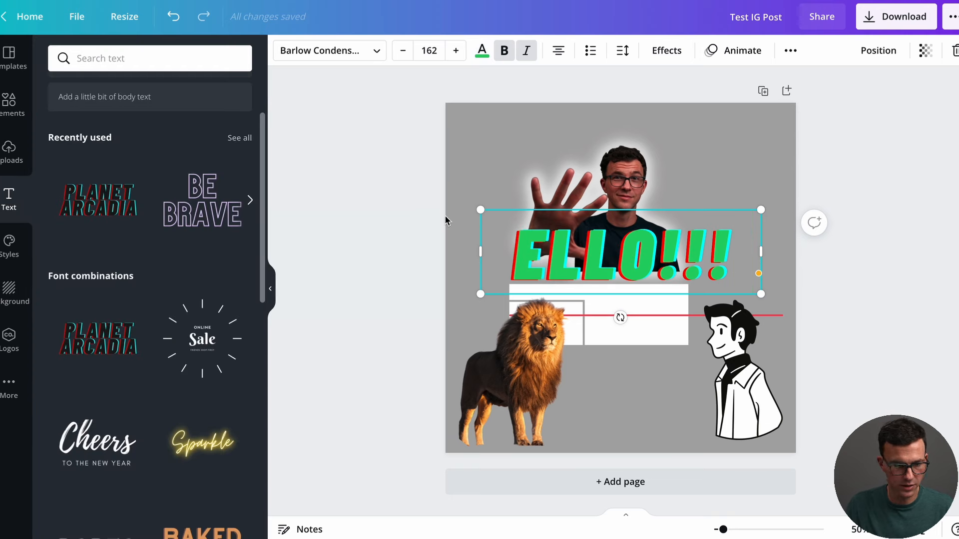
{"action": "left_click", "coordinate": [511, 212]}
{"action": "key", "text": "Delete"}
Step: Add the Baked Fresh font combination and move it to the upper part of the page
{"action": "scroll", "coordinate": [94, 360], "scroll_direction": "down", "scroll_amount": 1}
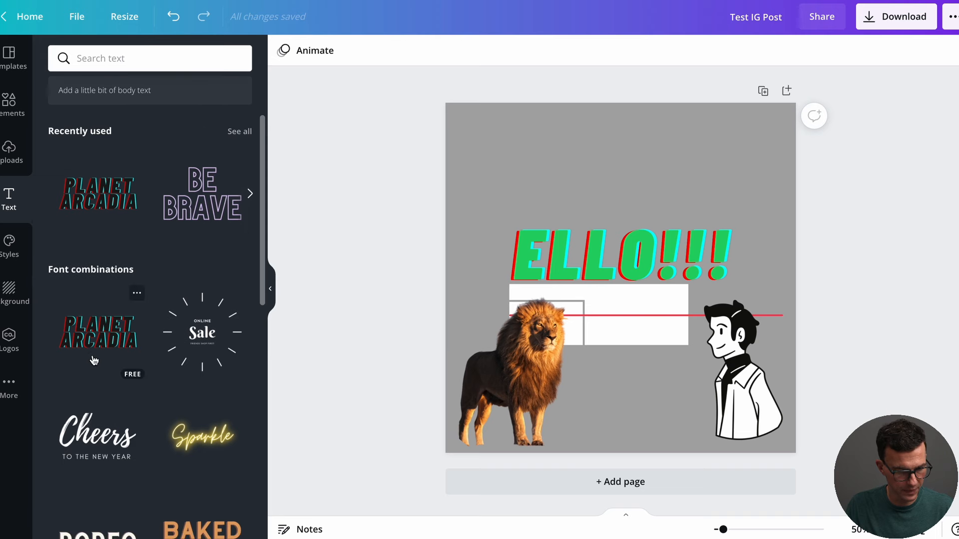
{"action": "scroll", "coordinate": [94, 360], "scroll_direction": "down", "scroll_amount": 5}
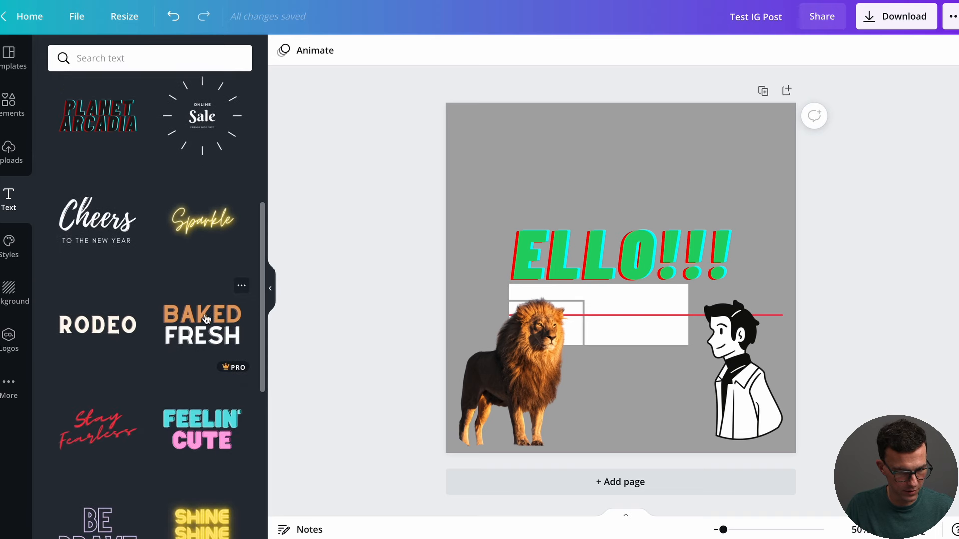
{"action": "left_click", "coordinate": [205, 319]}
{"action": "left_click_drag", "start_coordinate": [601, 262], "coordinate": [602, 177]}
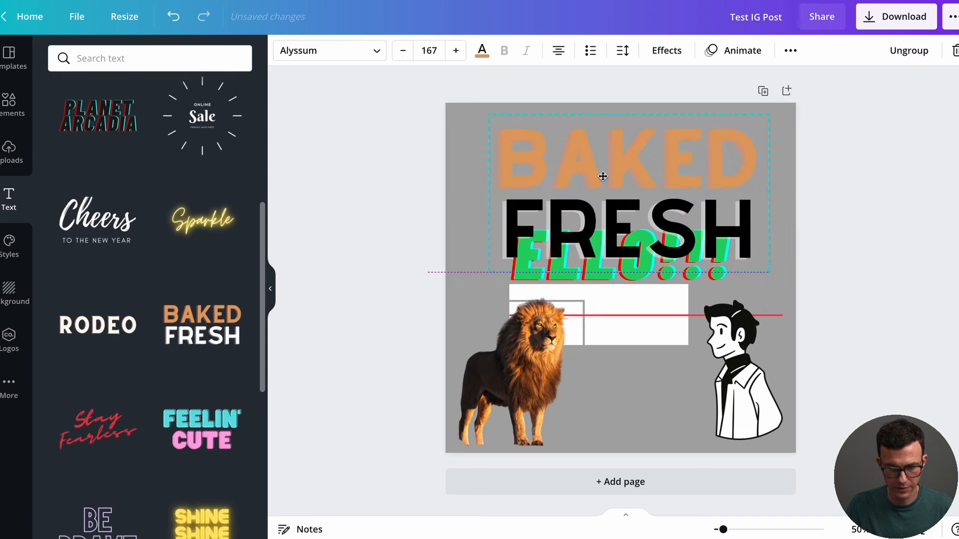
{"action": "left_click", "coordinate": [458, 325]}
Step: Change the page background color to white
{"action": "left_click", "coordinate": [462, 244]}
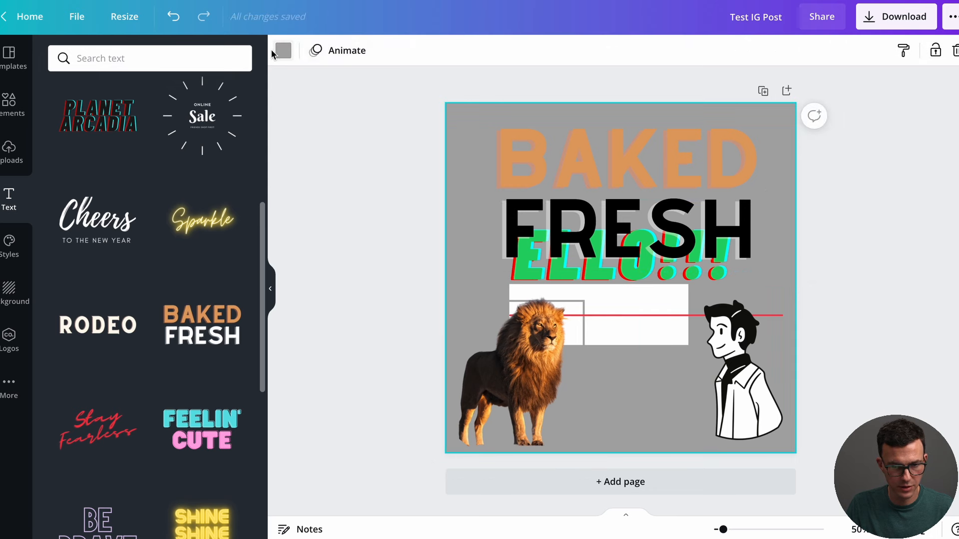
{"action": "left_click", "coordinate": [283, 55]}
{"action": "left_click", "coordinate": [97, 153]}
Step: Delete the lion photo, the green ELLO!!! text and the cartoon man illustration from the page
{"action": "left_click", "coordinate": [514, 376]}
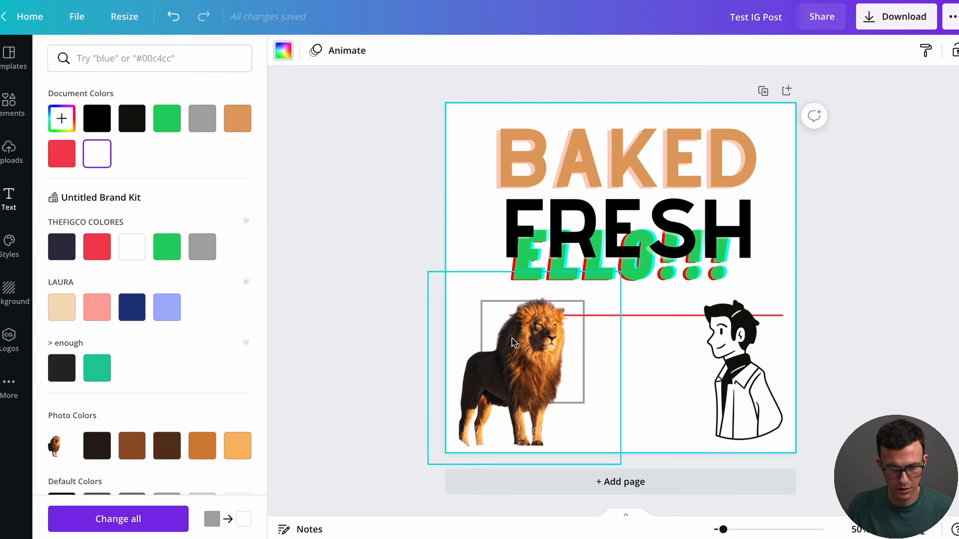
{"action": "key", "text": "Delete"}
{"action": "key", "text": "ctrl+z"}
{"action": "key", "text": "ctrl+z"}
{"action": "key", "text": "ctrl+z"}
{"action": "key", "text": "ctrl+z"}
{"action": "key", "text": "ctrl+z"}
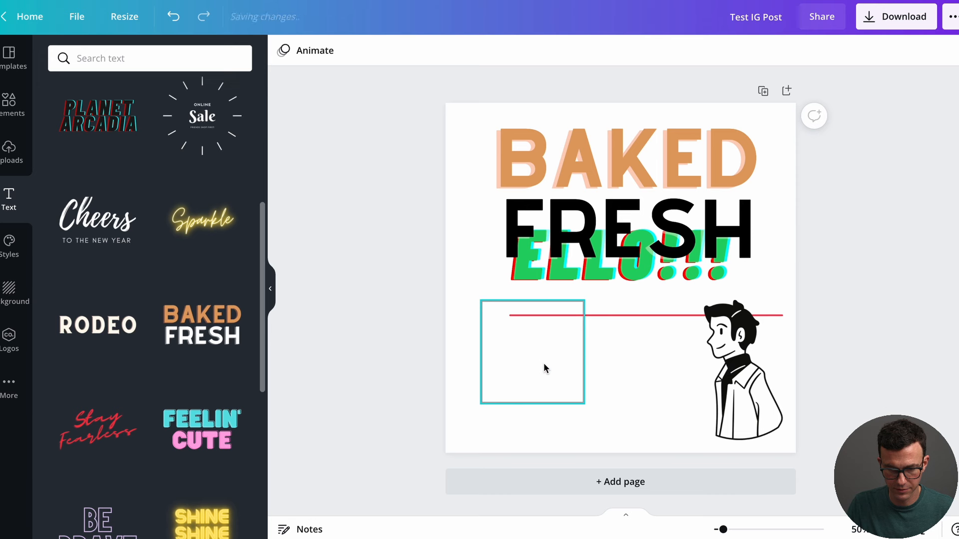
Step: Recolor the word FRESH red and the word BAKED gray using the document colors
{"action": "left_click", "coordinate": [541, 156]}
{"action": "left_click", "coordinate": [481, 51]}
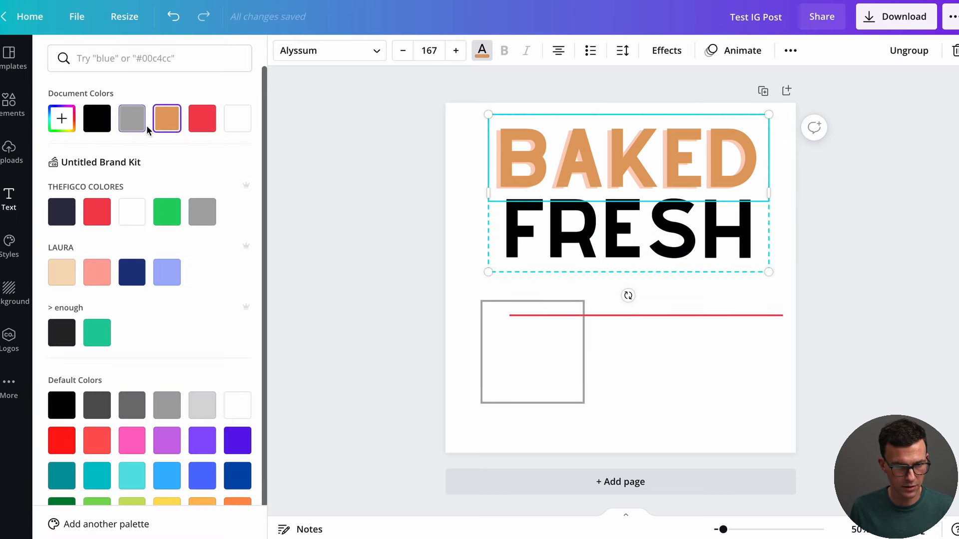
{"action": "left_click", "coordinate": [580, 242]}
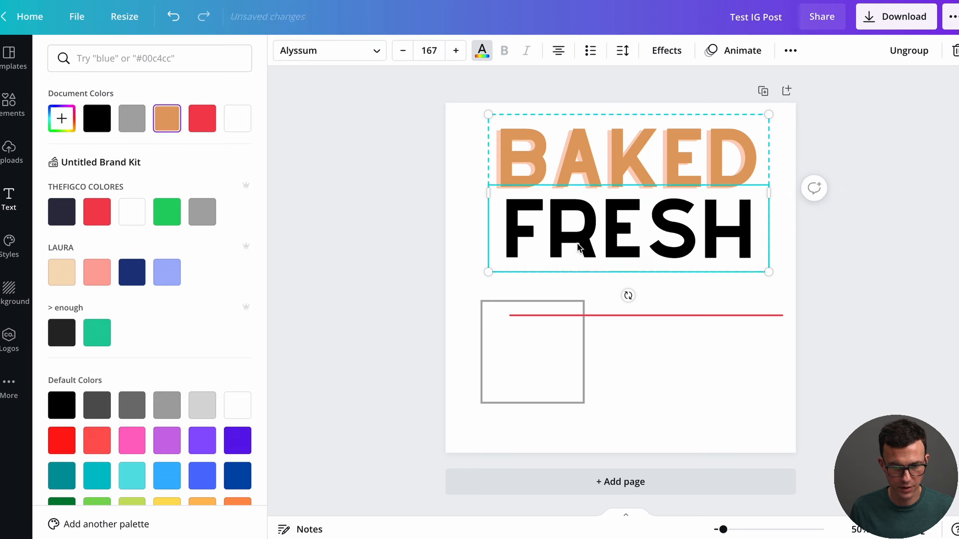
{"action": "left_click", "coordinate": [578, 244]}
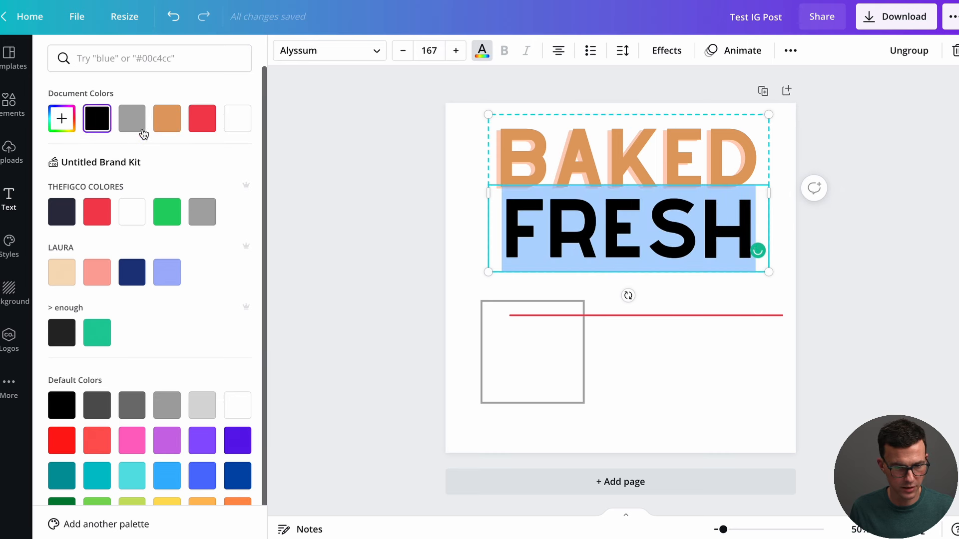
{"action": "left_click", "coordinate": [200, 119]}
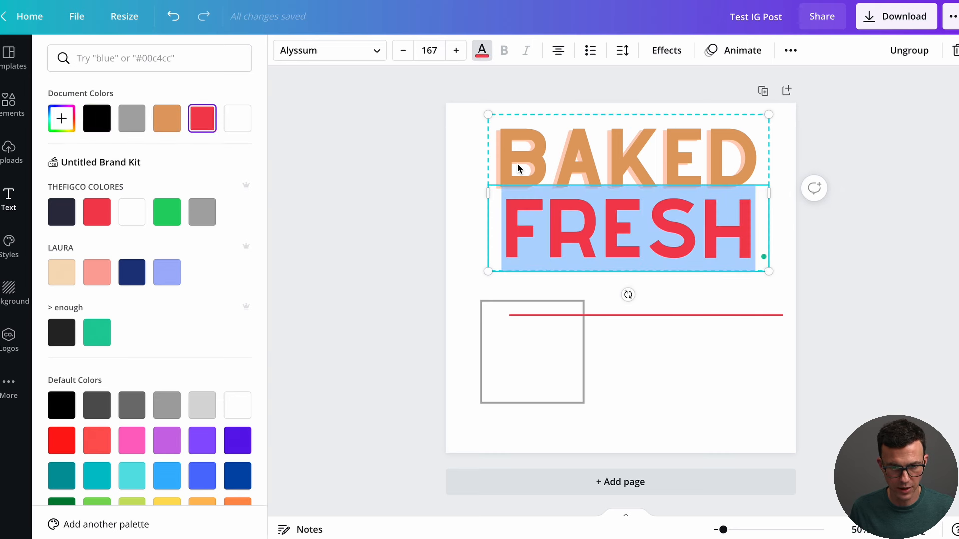
{"action": "double_click", "coordinate": [519, 167]}
{"action": "left_click", "coordinate": [133, 131]}
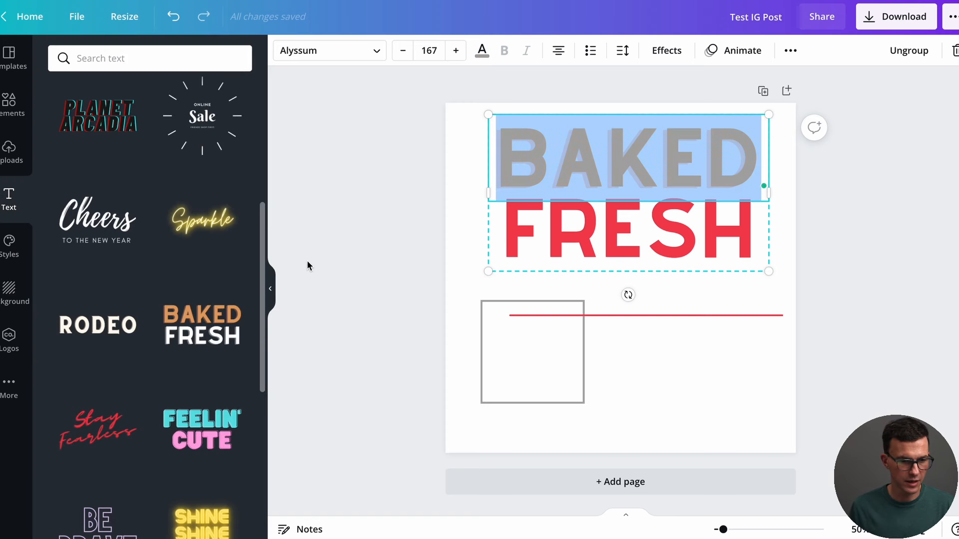
Step: Delete the FRESH and BAKED text lines from the page
{"action": "scroll", "coordinate": [129, 292], "scroll_direction": "down", "scroll_amount": 4}
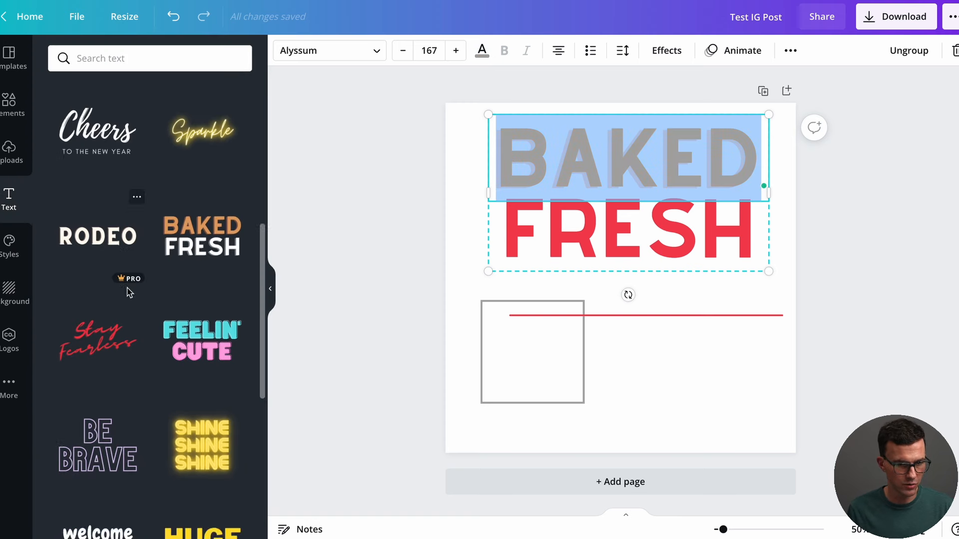
{"action": "left_click", "coordinate": [555, 173]}
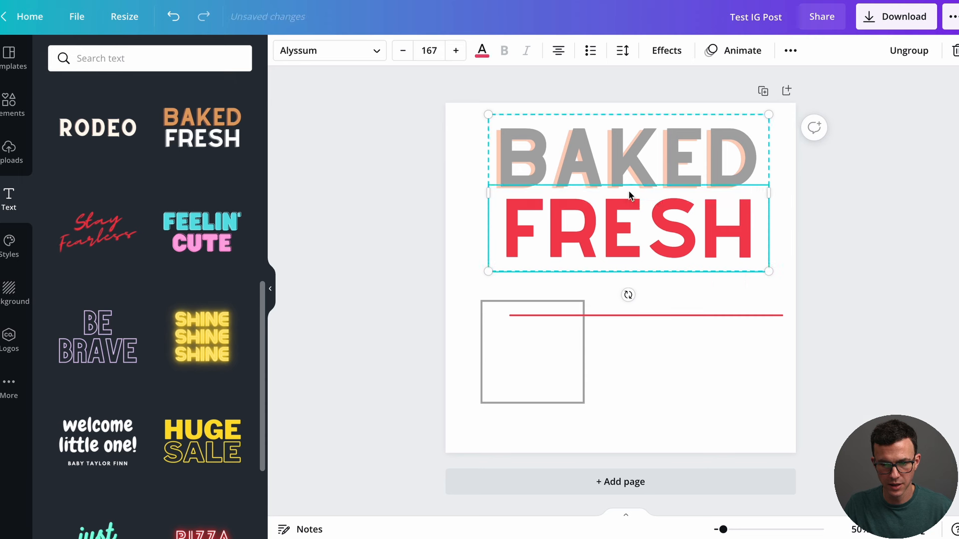
{"action": "key", "text": "Delete"}
{"action": "key", "text": "BackSpace"}
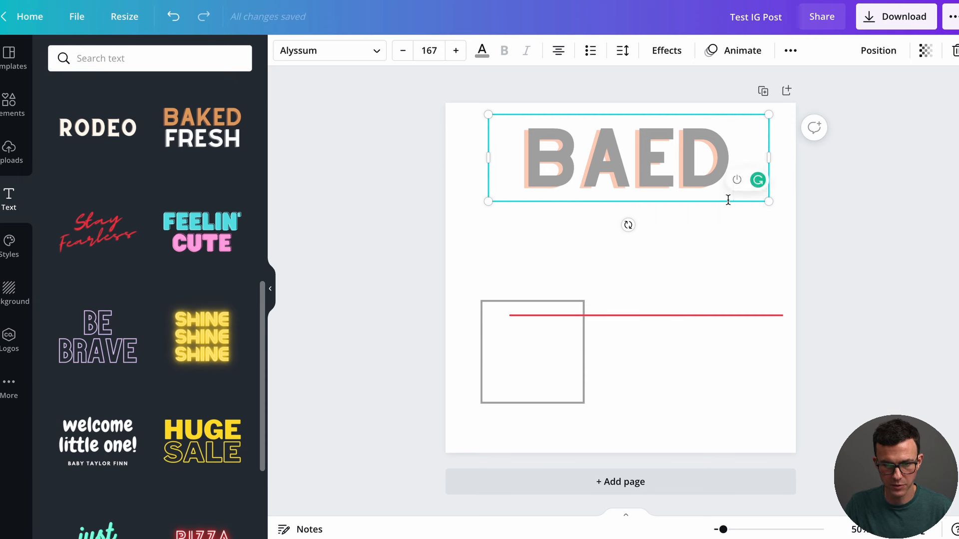
{"action": "left_click", "coordinate": [467, 170]}
{"action": "left_click", "coordinate": [554, 136]}
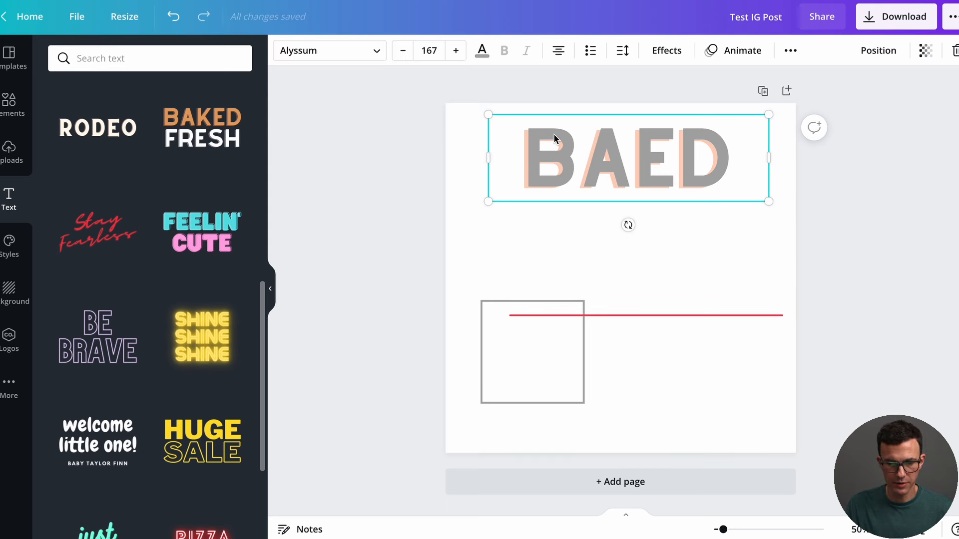
{"action": "key", "text": "Delete"}
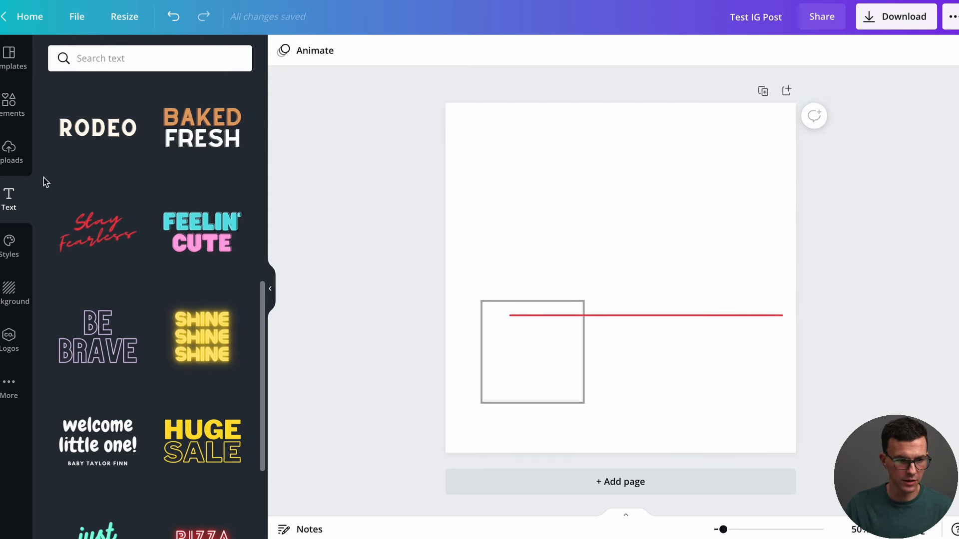
Step: Add a new paragraph text box and place it horizontally centered in the upper half of the page
{"action": "key", "text": "t"}
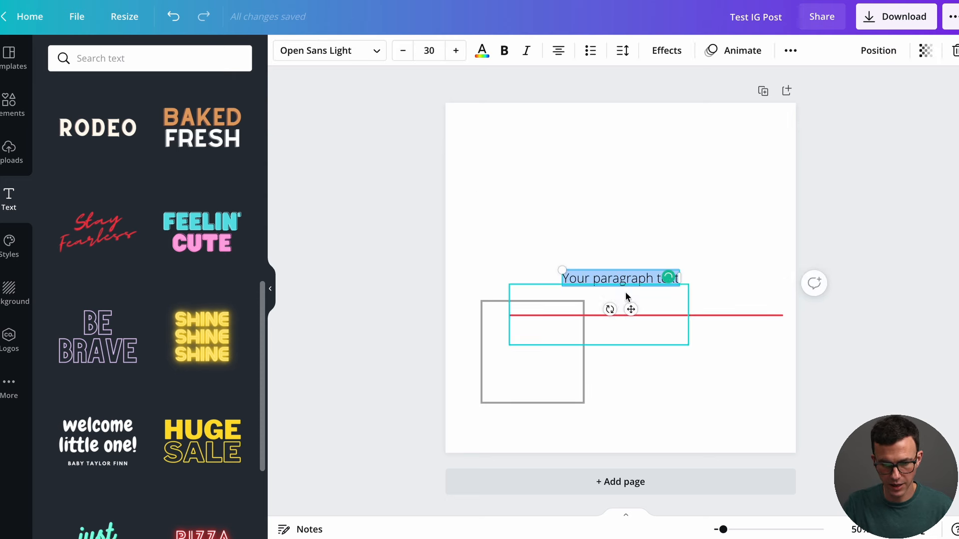
{"action": "left_click", "coordinate": [632, 278]}
{"action": "left_click", "coordinate": [647, 220]}
{"action": "left_click_drag", "start_coordinate": [642, 278], "coordinate": [580, 169]}
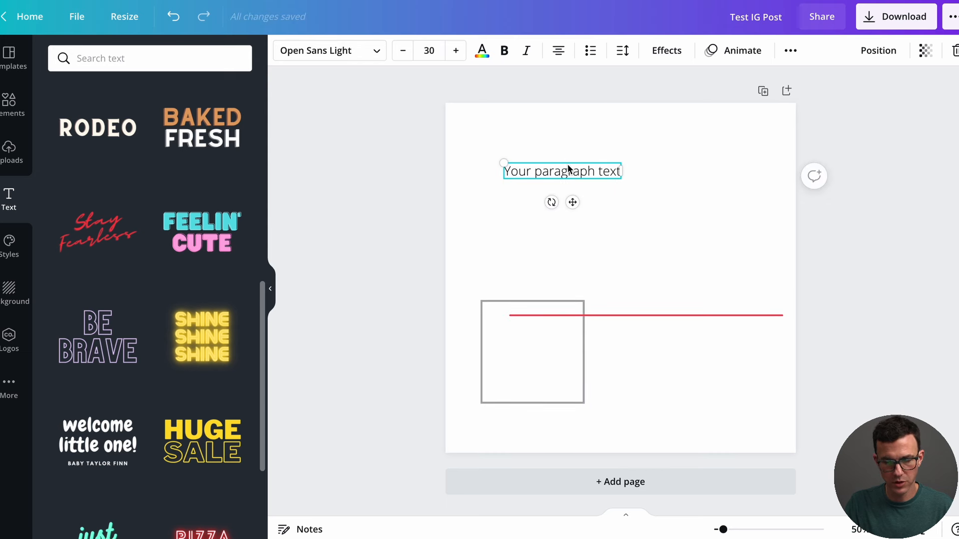
{"action": "left_click_drag", "start_coordinate": [568, 170], "coordinate": [625, 195]}
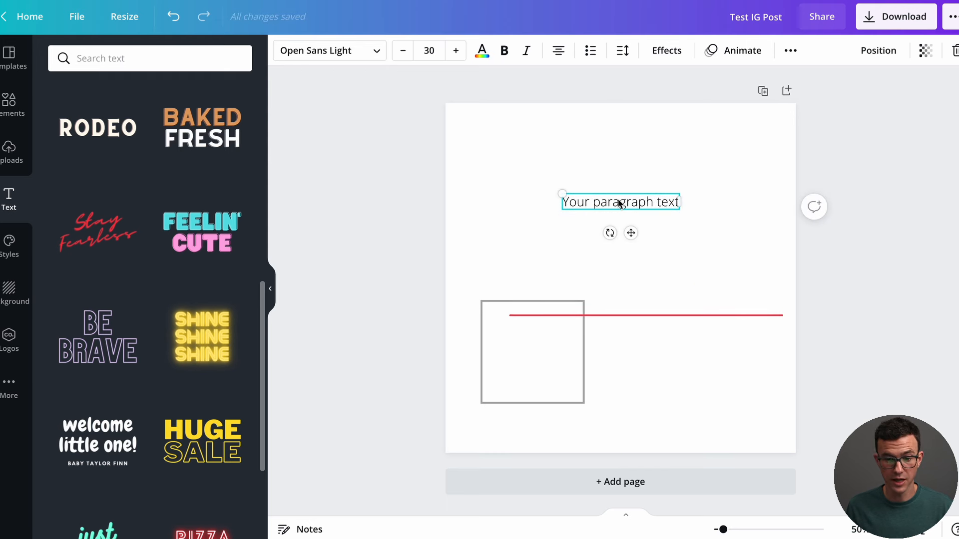
Step: Format the paragraph text as bold italic at size 41.9 and widen its text box to the page's right edge
{"action": "double_click", "coordinate": [618, 200]}
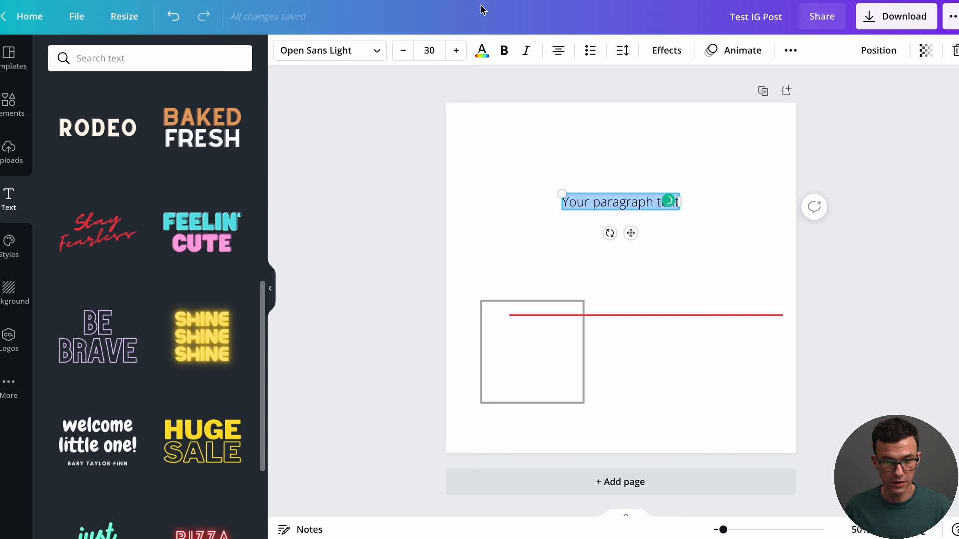
{"action": "left_click", "coordinate": [504, 51]}
{"action": "left_click", "coordinate": [526, 50]}
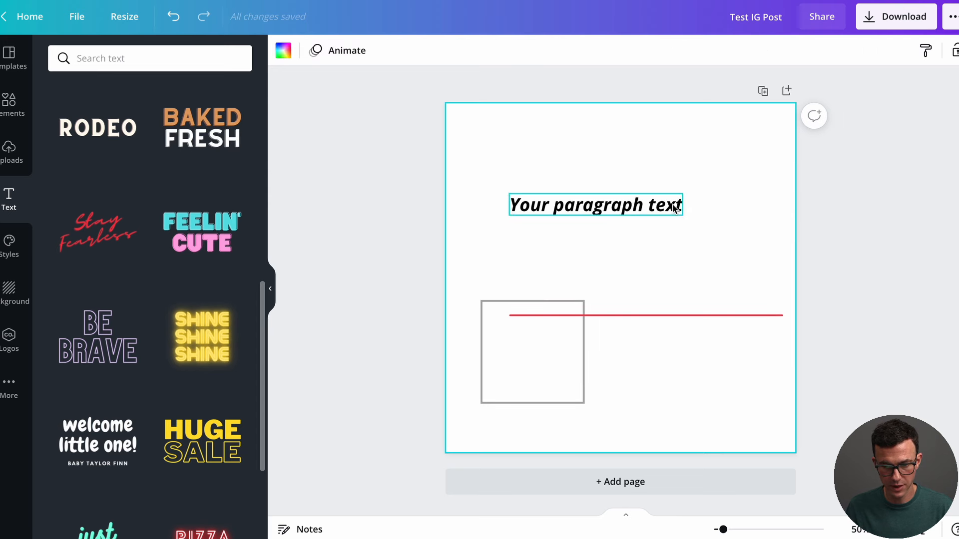
{"action": "left_click", "coordinate": [680, 205]}
{"action": "left_click_drag", "start_coordinate": [683, 205], "coordinate": [796, 205]}
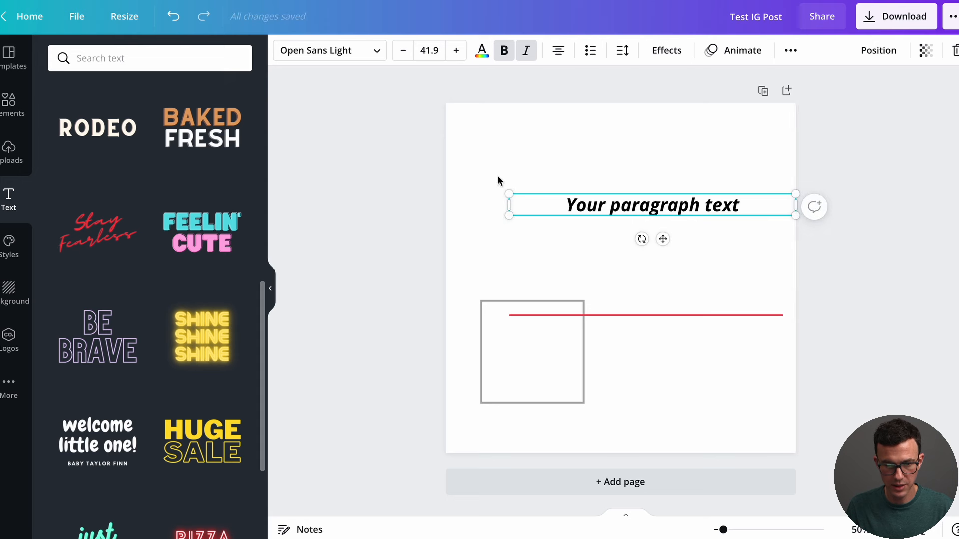
Step: Try the other alignments on the paragraph text and return it to centered
{"action": "left_click", "coordinate": [567, 56]}
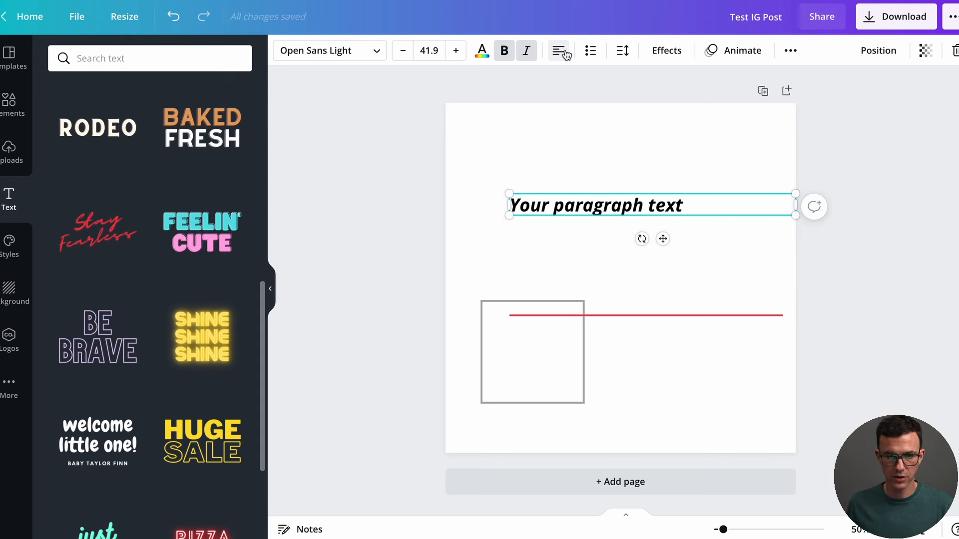
{"action": "left_click", "coordinate": [566, 55]}
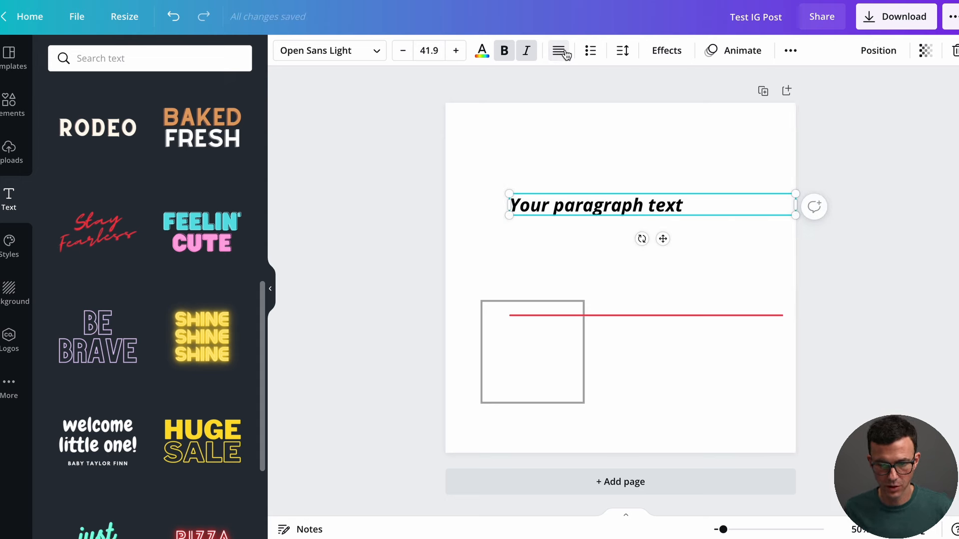
{"action": "left_click", "coordinate": [562, 55]}
{"action": "left_click", "coordinate": [561, 54]}
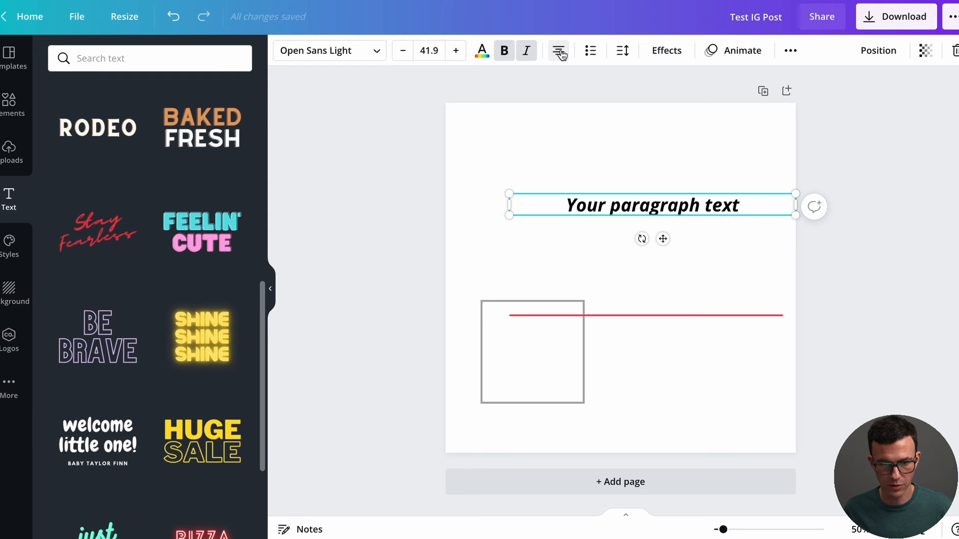
Step: Try bulleted and numbered list formatting on the paragraph text and add a second item reading "sd"
{"action": "double_click", "coordinate": [590, 55]}
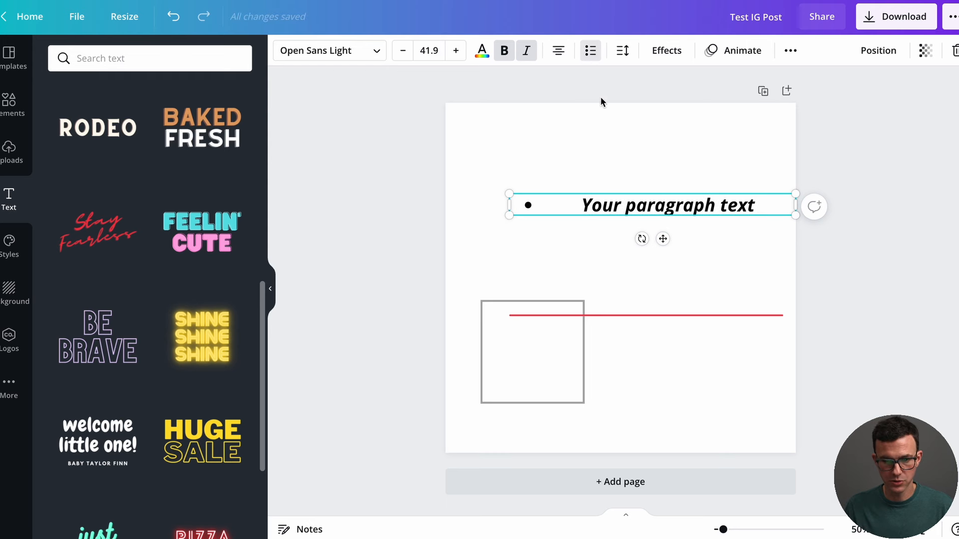
{"action": "left_click", "coordinate": [756, 205]}
{"action": "left_click", "coordinate": [756, 205]}
{"action": "key", "text": "Return"}
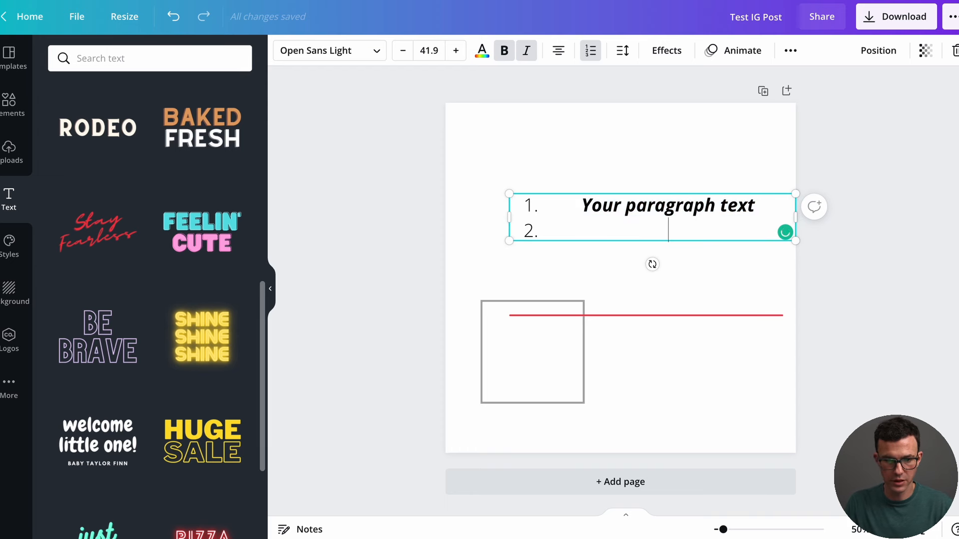
{"action": "type", "text": "sd"}
Step: Clear the list text, turn off list formatting and enter "Hello" in the text box
{"action": "key", "text": "ctrl+a"}
{"action": "key", "text": "BackSpace"}
{"action": "left_click", "coordinate": [589, 59]}
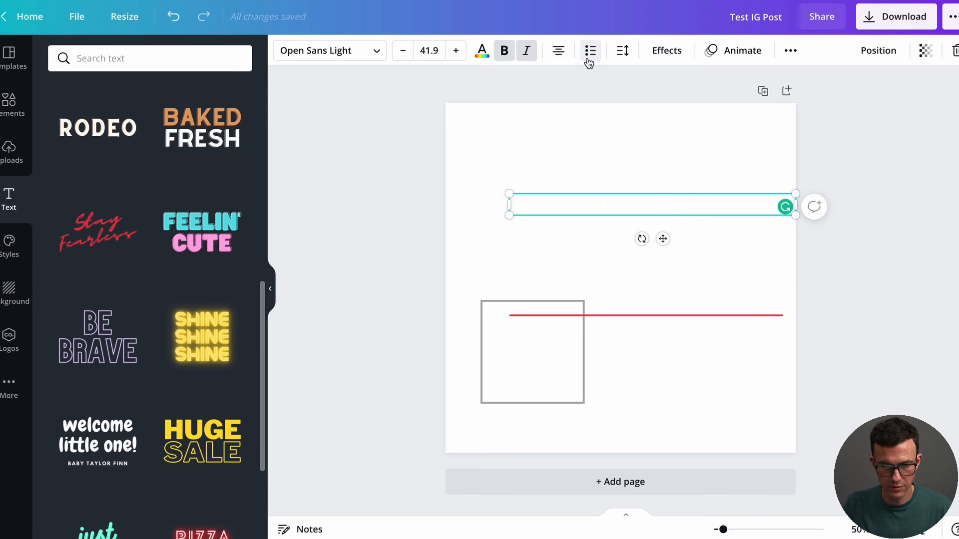
{"action": "type", "text": "Hello"}
Step: Browse the available fonts for the Hello text without changing its font
{"action": "left_click", "coordinate": [344, 58]}
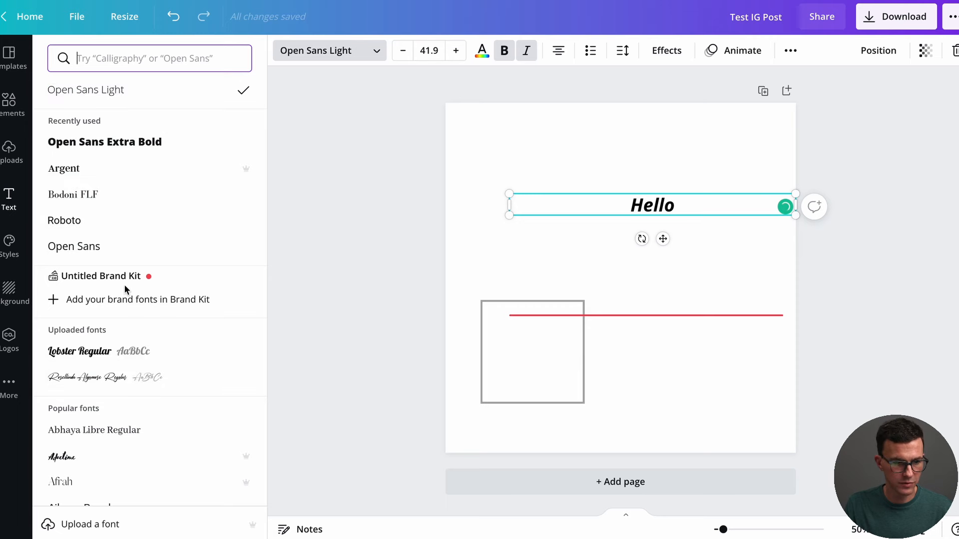
{"action": "scroll", "coordinate": [124, 285], "scroll_direction": "down", "scroll_amount": 20}
{"action": "scroll", "coordinate": [125, 287], "scroll_direction": "down", "scroll_amount": 5}
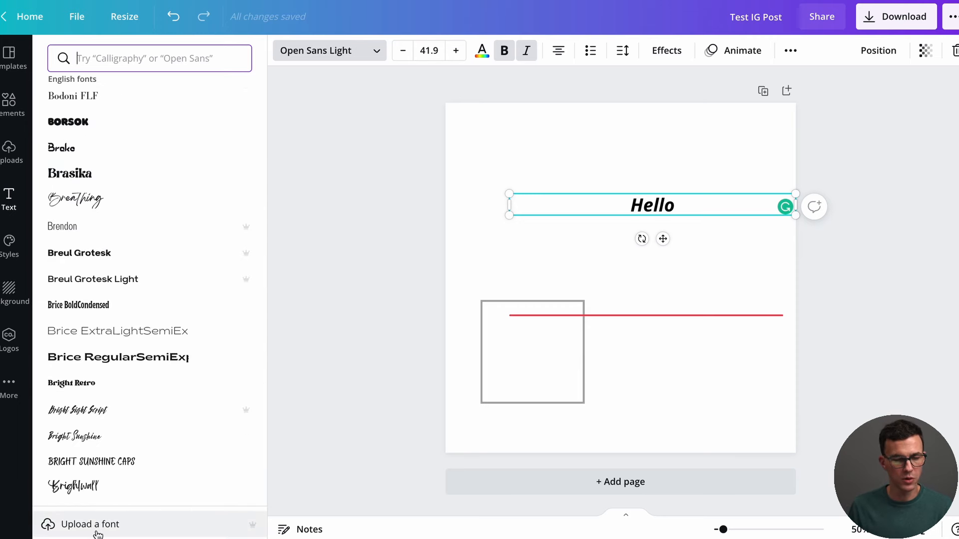
{"action": "left_click", "coordinate": [375, 227]}
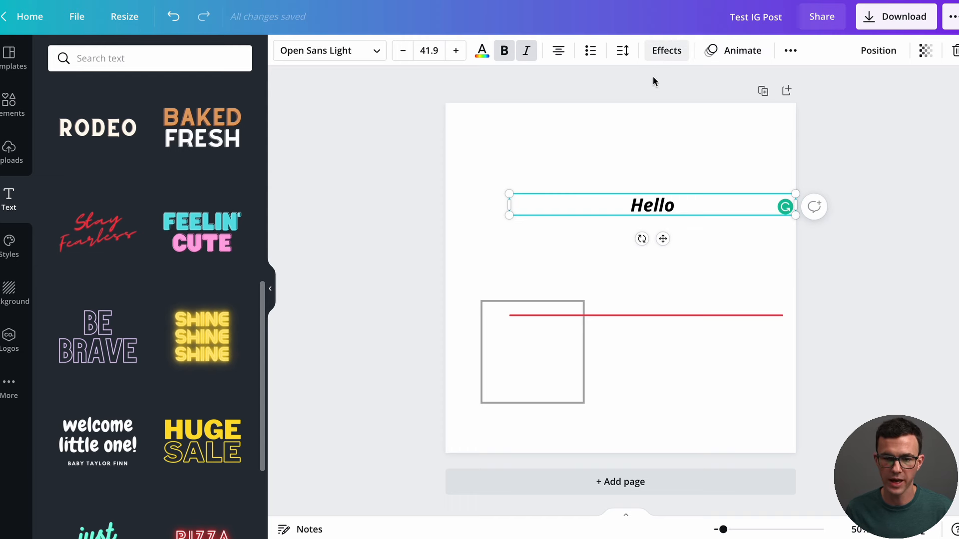
Step: Try the Neon and Splice effects on the Hello text and settle on the Lift effect
{"action": "left_click", "coordinate": [655, 50]}
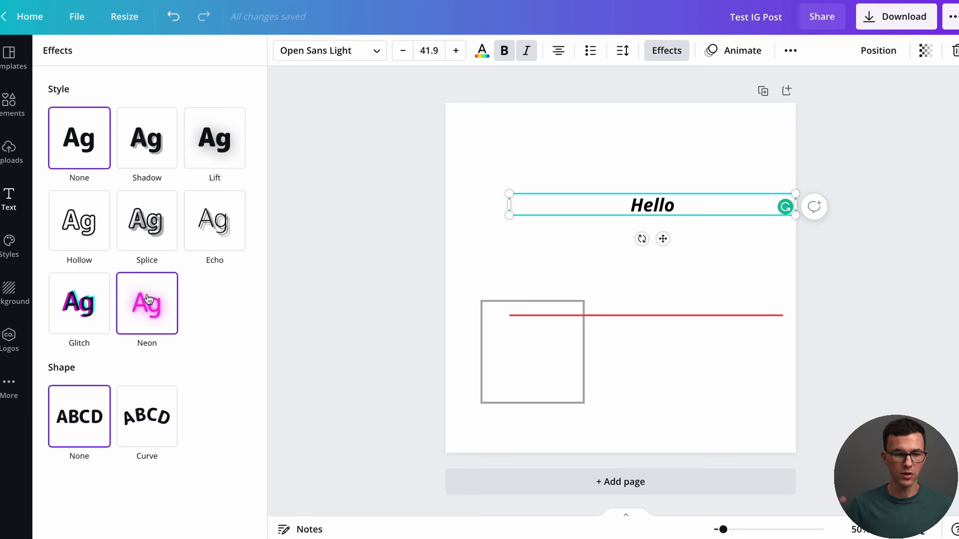
{"action": "left_click", "coordinate": [148, 299]}
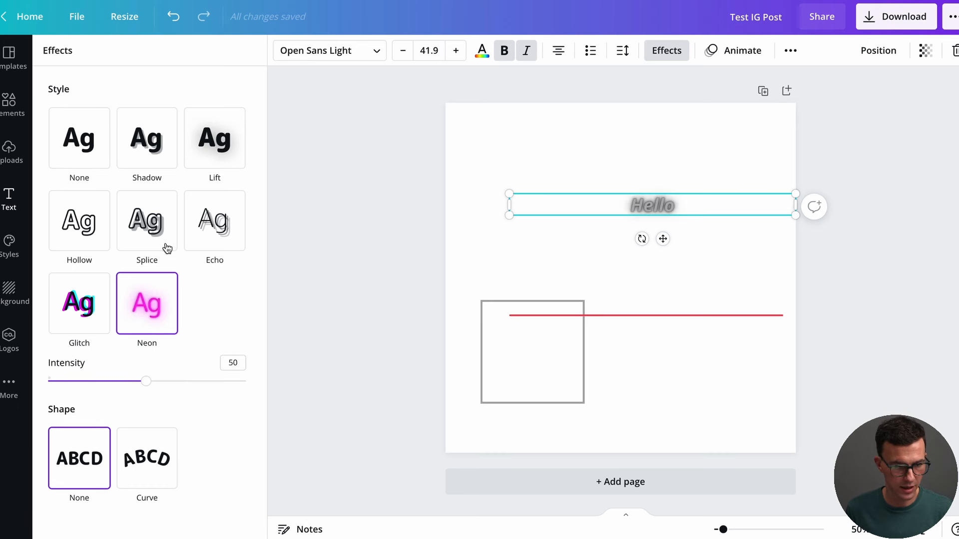
{"action": "left_click", "coordinate": [153, 230]}
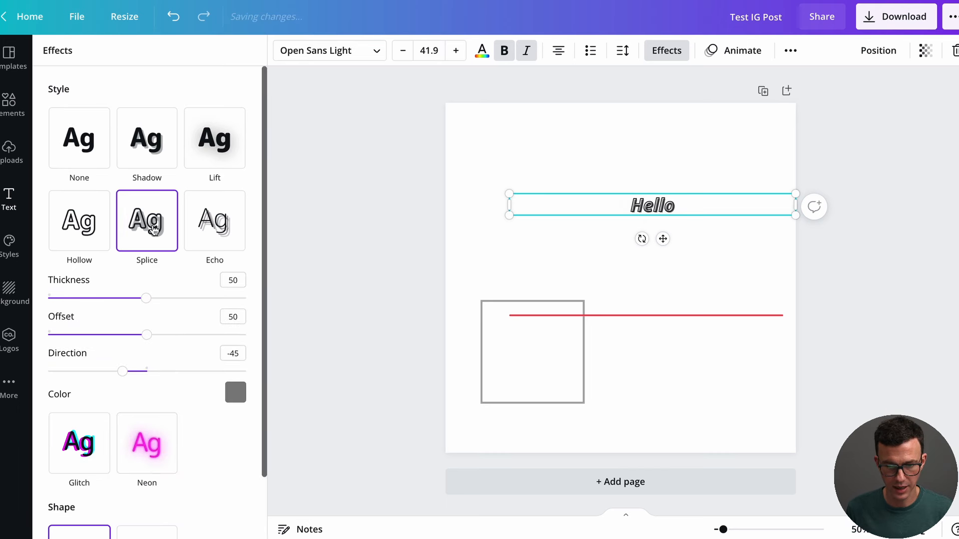
{"action": "left_click", "coordinate": [202, 159]}
Step: Preview the Bounce text animation on Hello and add a second line reading "world"
{"action": "left_click", "coordinate": [742, 52]}
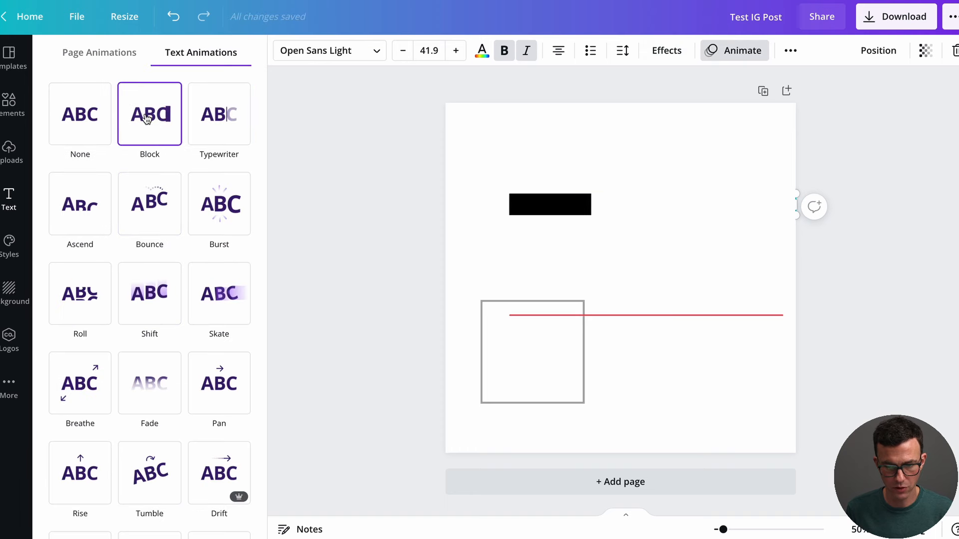
{"action": "left_click", "coordinate": [163, 205]}
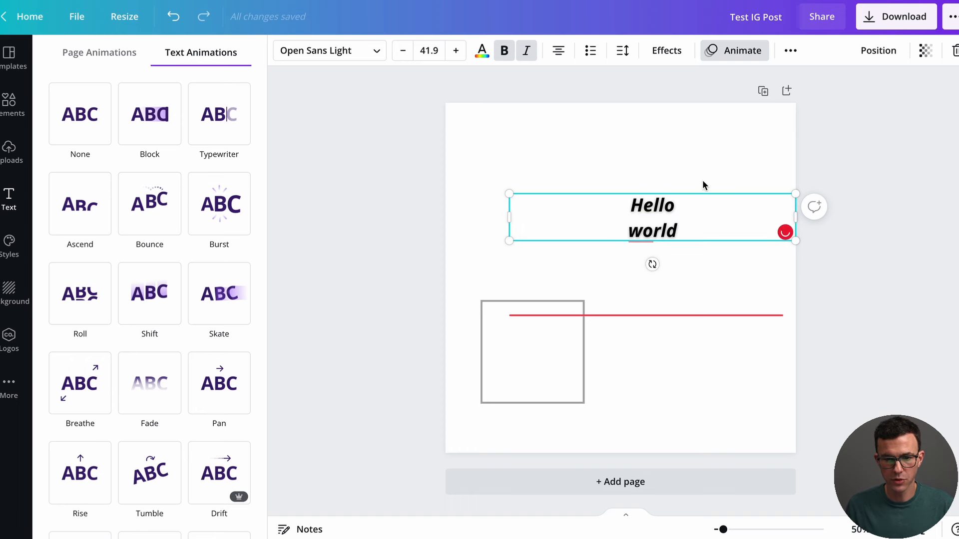
Step: Set the Hello world text's letter spacing to 25 and line spacing to 2.25
{"action": "left_click_drag", "start_coordinate": [693, 232], "coordinate": [588, 200]}
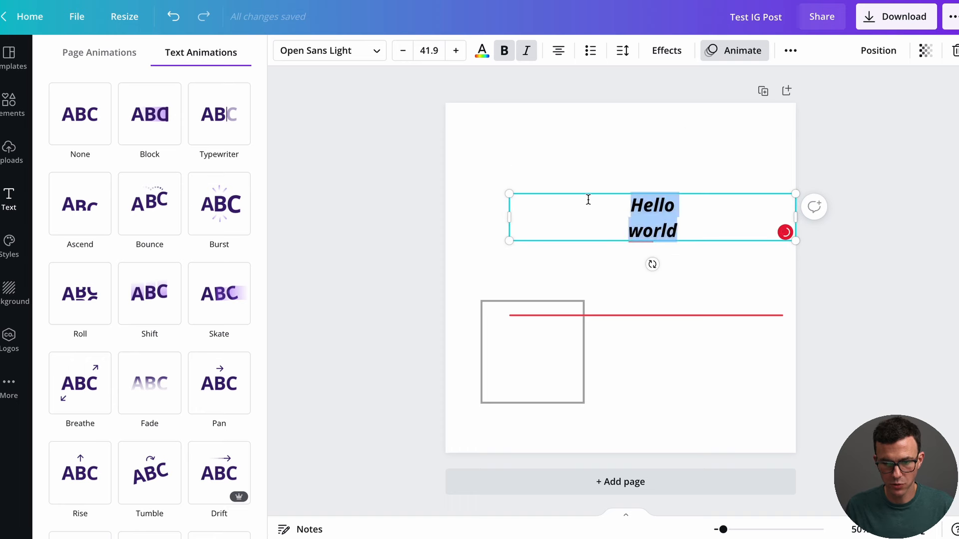
{"action": "left_click", "coordinate": [621, 51]}
{"action": "left_click_drag", "start_coordinate": [724, 97], "coordinate": [775, 122]}
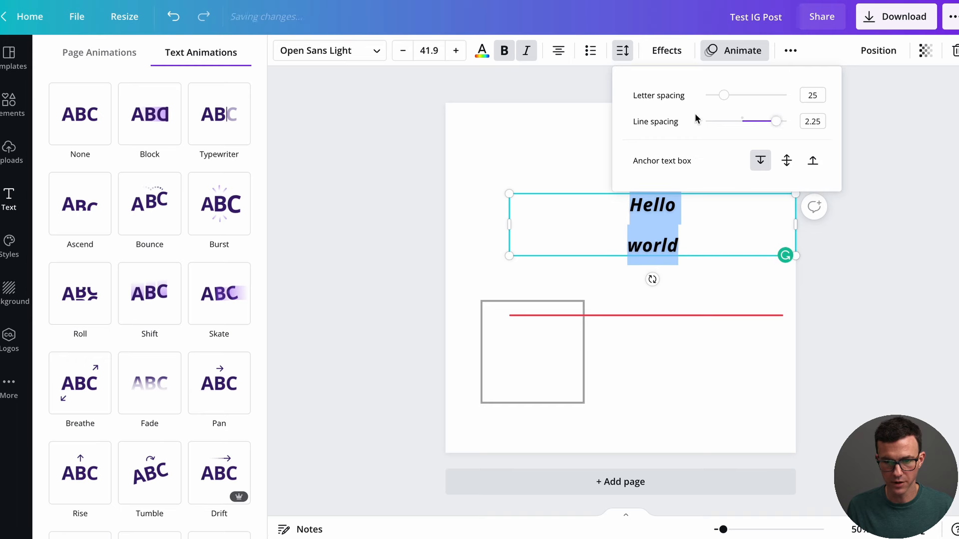
Step: Apply the 24/7 COVID Emergency Hotline template to the page and replace it with the dark green The News template
{"action": "left_click", "coordinate": [9, 200]}
{"action": "left_click", "coordinate": [9, 250]}
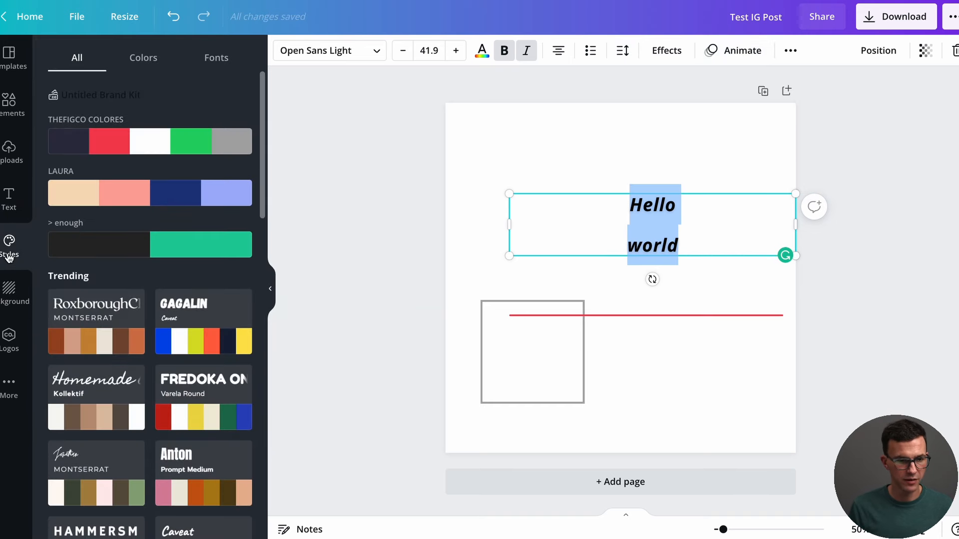
{"action": "left_click", "coordinate": [13, 64]}
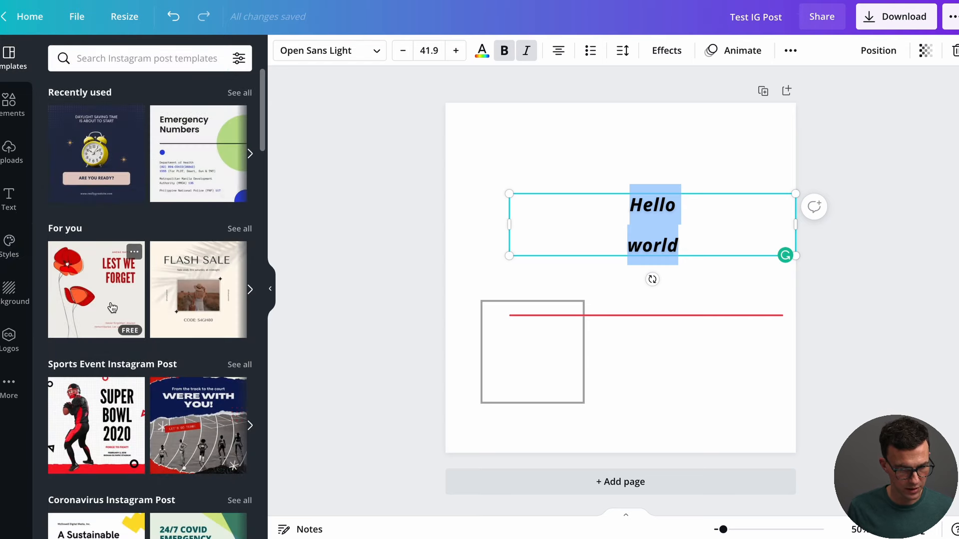
{"action": "scroll", "coordinate": [185, 330], "scroll_direction": "down", "scroll_amount": 5}
{"action": "left_click", "coordinate": [186, 338]}
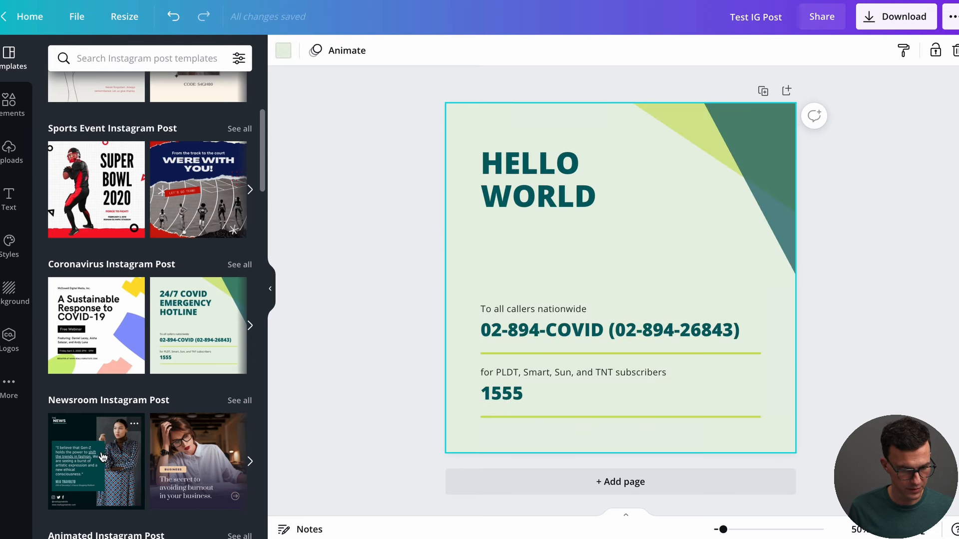
{"action": "left_click", "coordinate": [102, 457]}
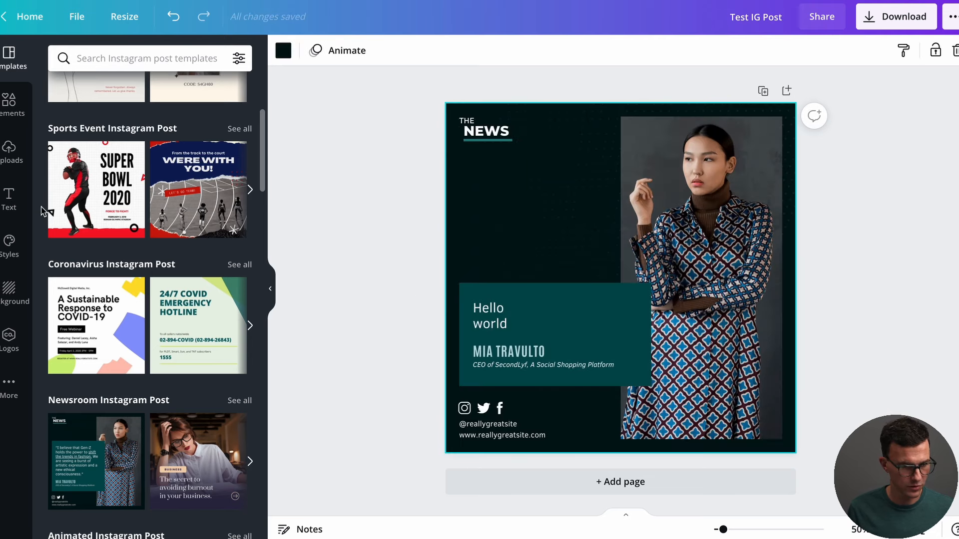
Step: Restyle the news design with the THEFIGCO COLORES palette, the Gagalin style and finally the Fredoka One and Varela Round style
{"action": "left_click", "coordinate": [15, 249]}
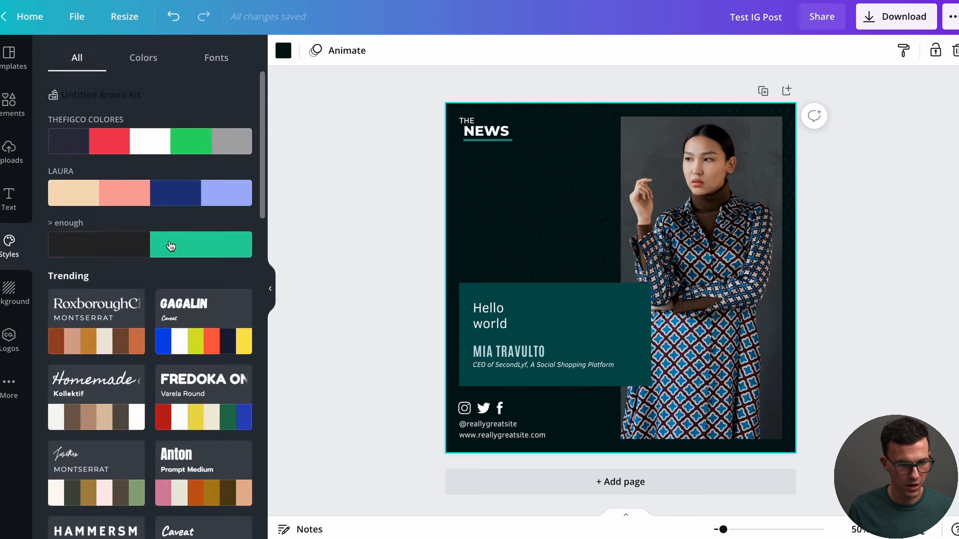
{"action": "left_click", "coordinate": [134, 147]}
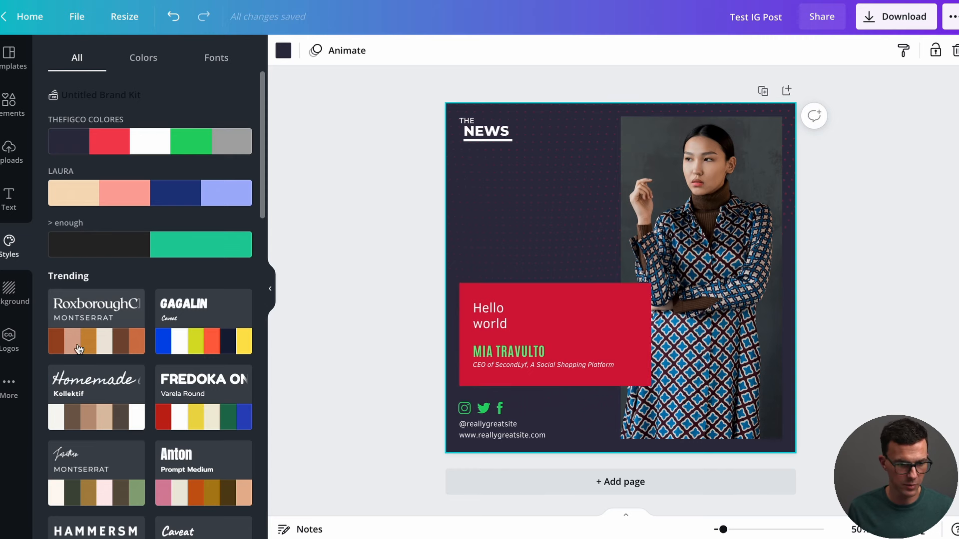
{"action": "left_click", "coordinate": [182, 344]}
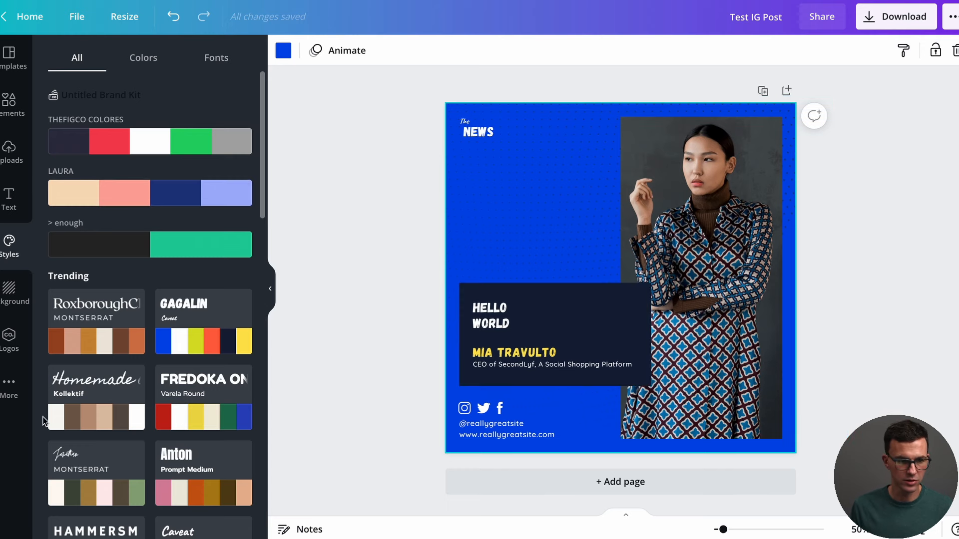
{"action": "left_click", "coordinate": [194, 424]}
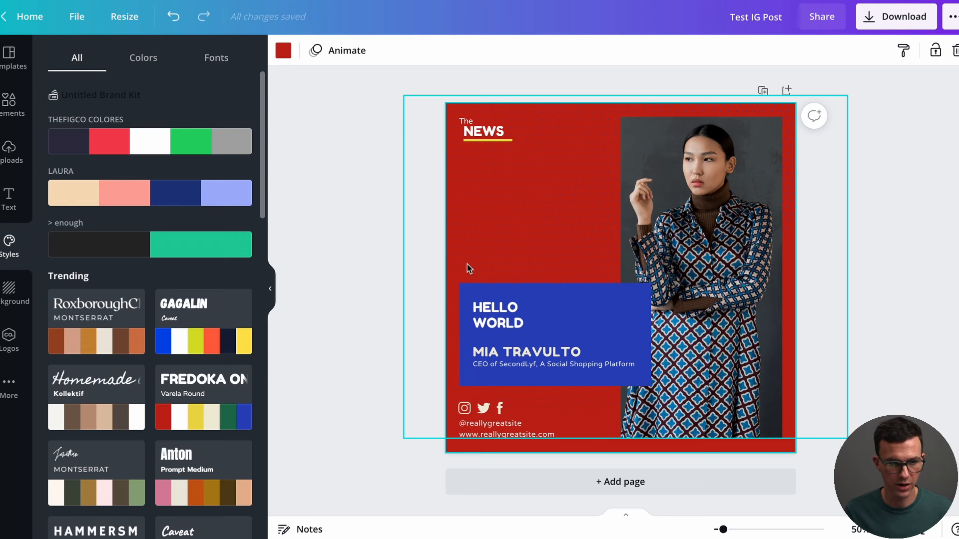
Step: Start a new blank Instagram post and color its background with the dark THEFIGCO COLORES brand color
{"action": "left_click", "coordinate": [35, 21]}
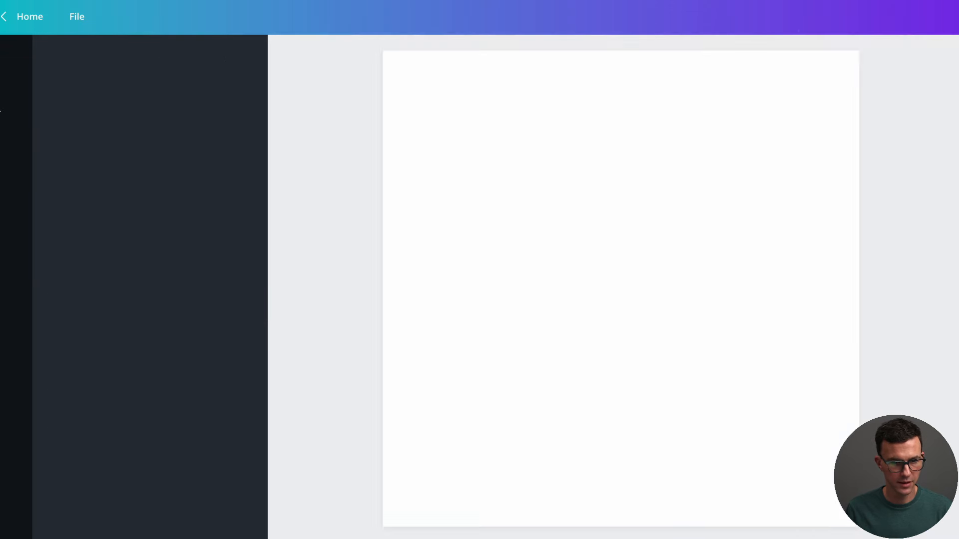
{"action": "left_click", "coordinate": [284, 51]}
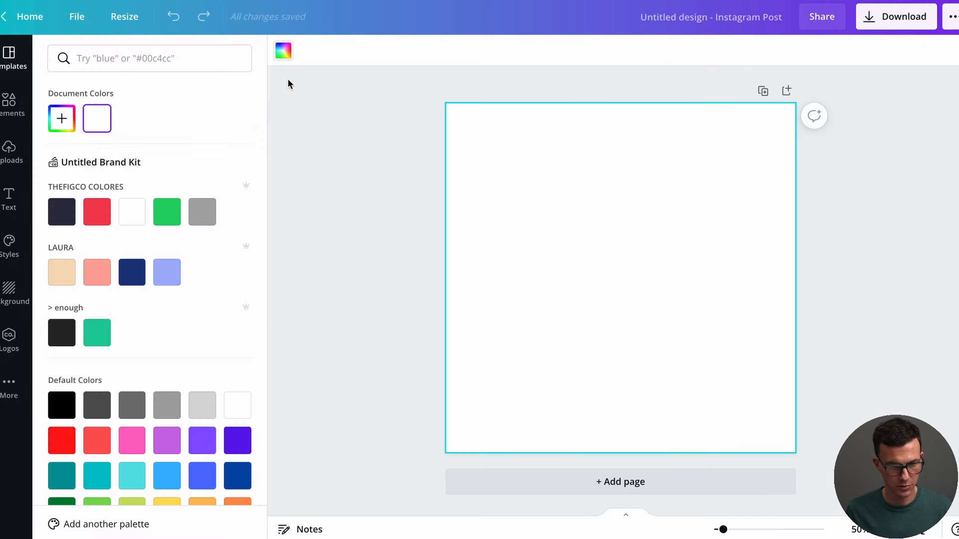
{"action": "left_click", "coordinate": [62, 209]}
Step: Apply the recently used sunset gradient as the page background and tint it with the lavender color from the LAURA palette
{"action": "left_click", "coordinate": [8, 292]}
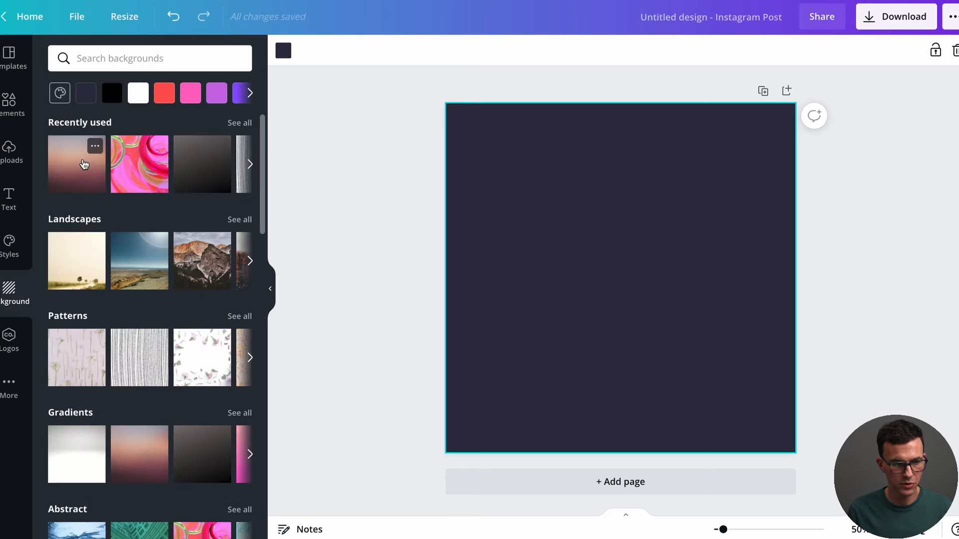
{"action": "left_click", "coordinate": [89, 159]}
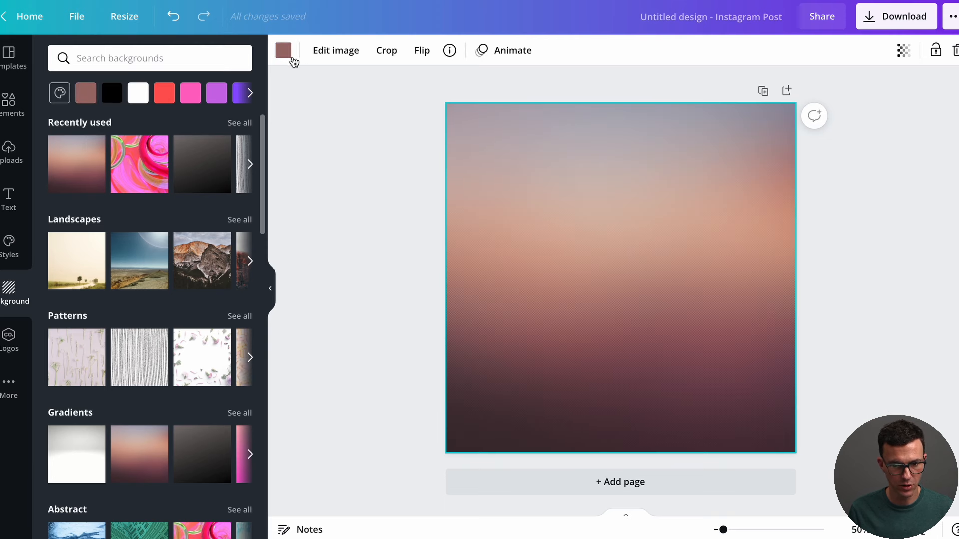
{"action": "left_click", "coordinate": [283, 50]}
{"action": "left_click", "coordinate": [167, 212]}
{"action": "left_click", "coordinate": [167, 272]}
{"action": "key", "text": "Escape"}
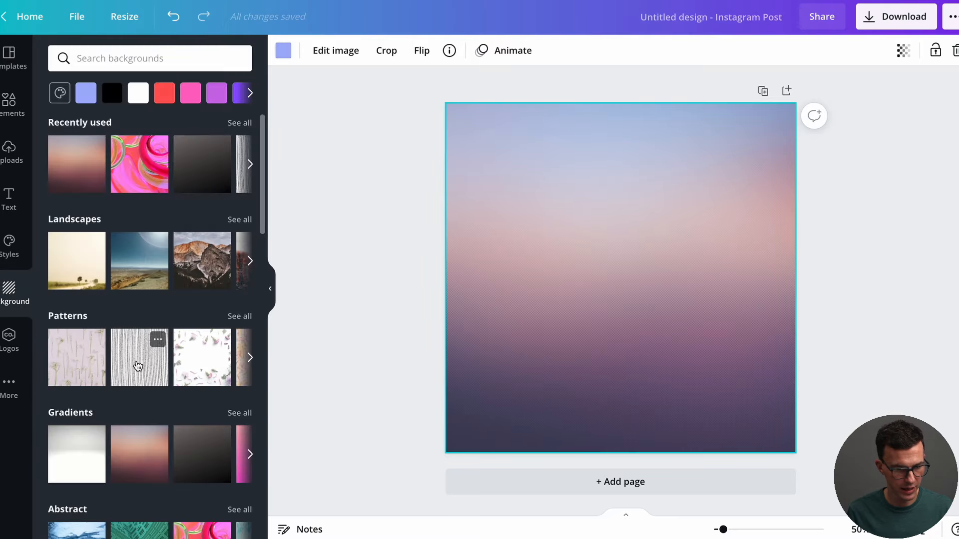
Step: Replace the background with the gray striped pattern and finally with the blue-sky desert landscape
{"action": "left_click", "coordinate": [138, 366]}
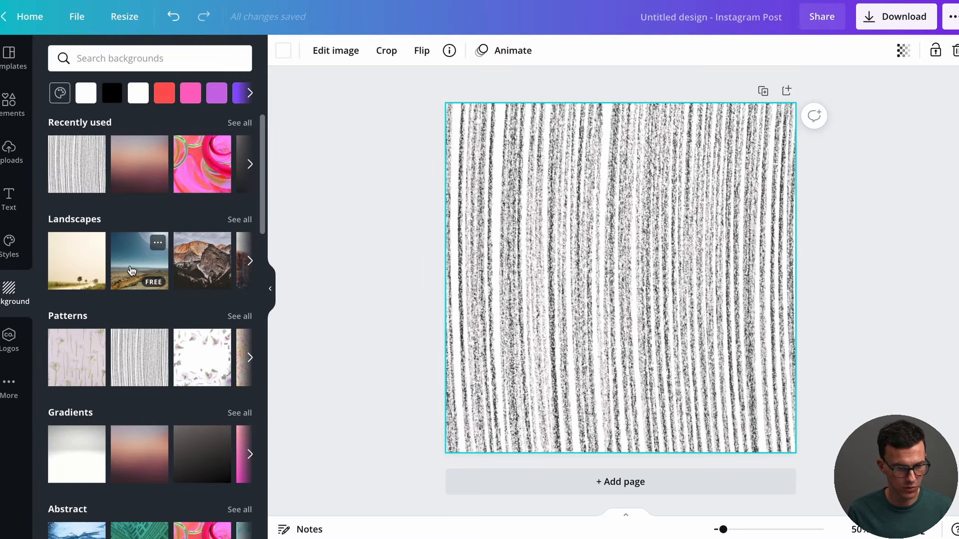
{"action": "left_click", "coordinate": [142, 268]}
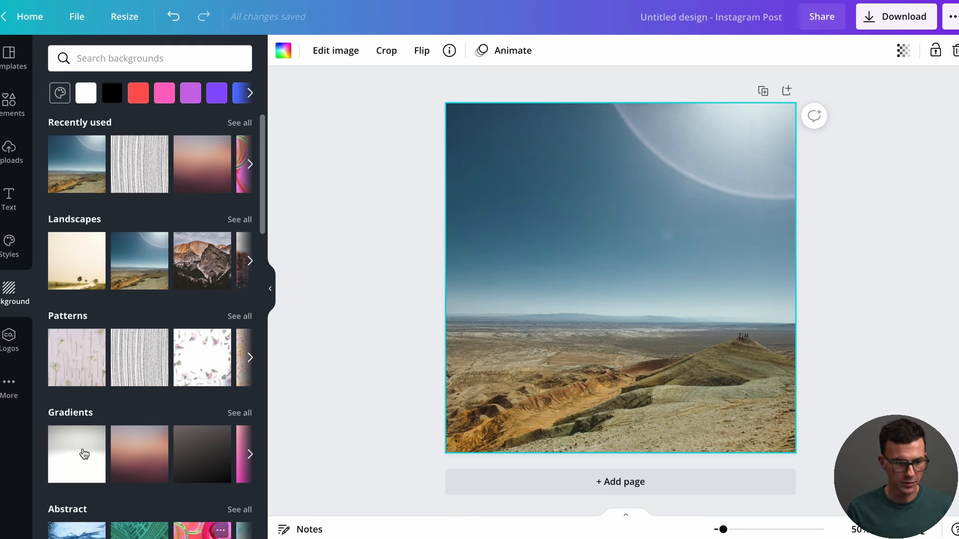
{"action": "scroll", "coordinate": [150, 360], "scroll_direction": "down", "scroll_amount": 6}
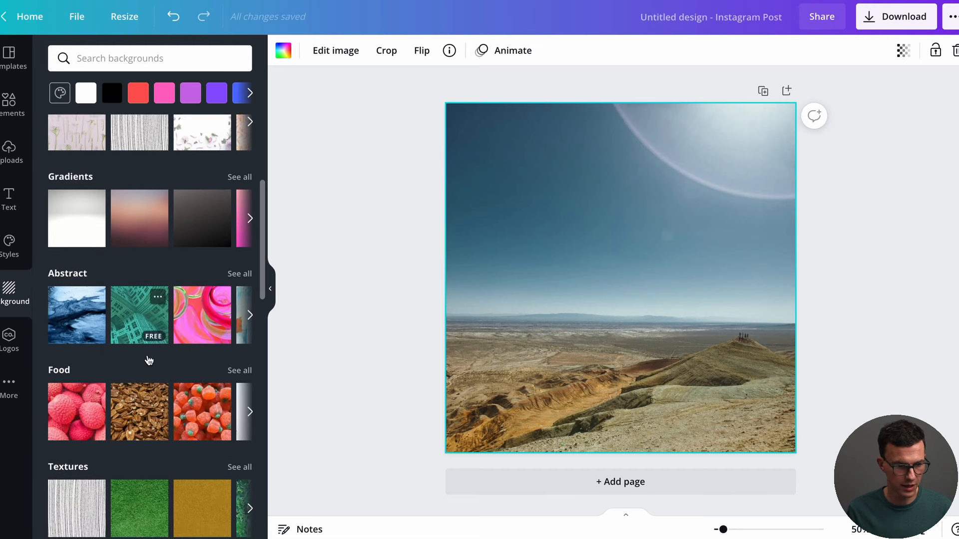
Step: Review the uploaded brand logos and the additional Canva apps and integrations
{"action": "left_click", "coordinate": [10, 342]}
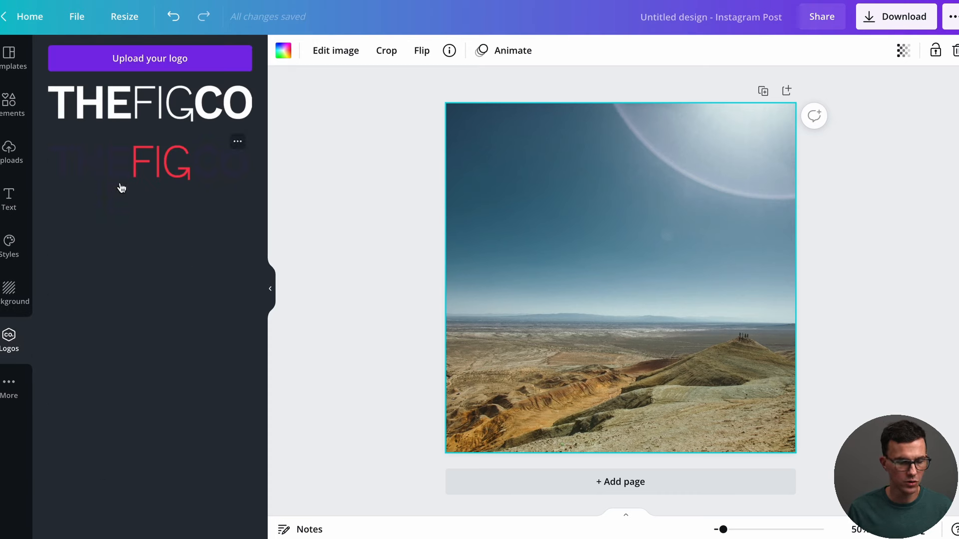
{"action": "left_click", "coordinate": [19, 391]}
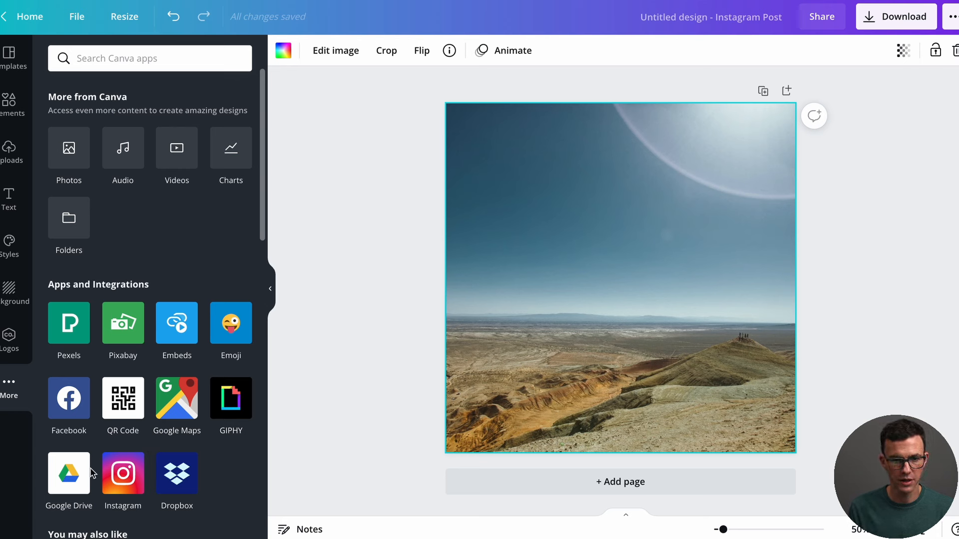
{"action": "left_click", "coordinate": [400, 376]}
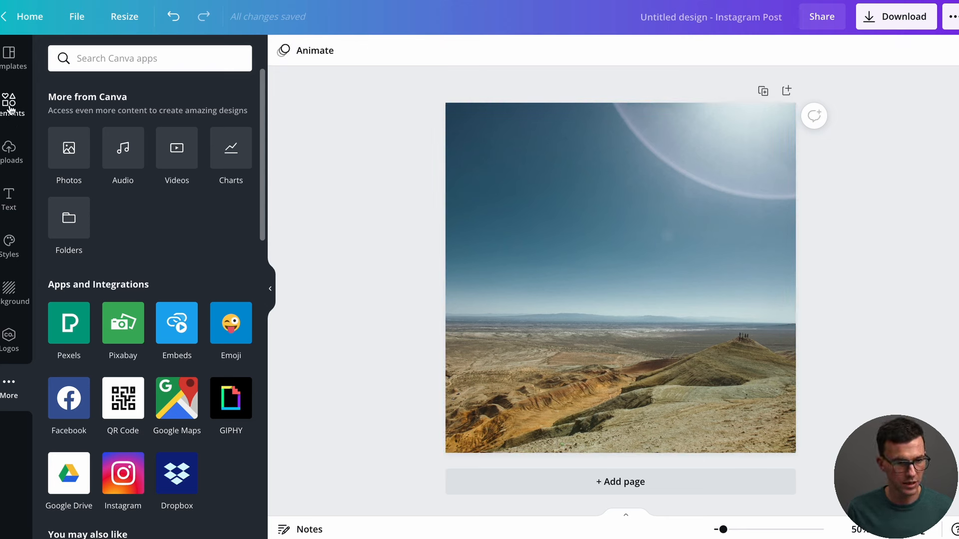
Step: Leave the current post, open the existing systeme io en YouTube thumbnail design and bring up its resize options
{"action": "left_click", "coordinate": [10, 65]}
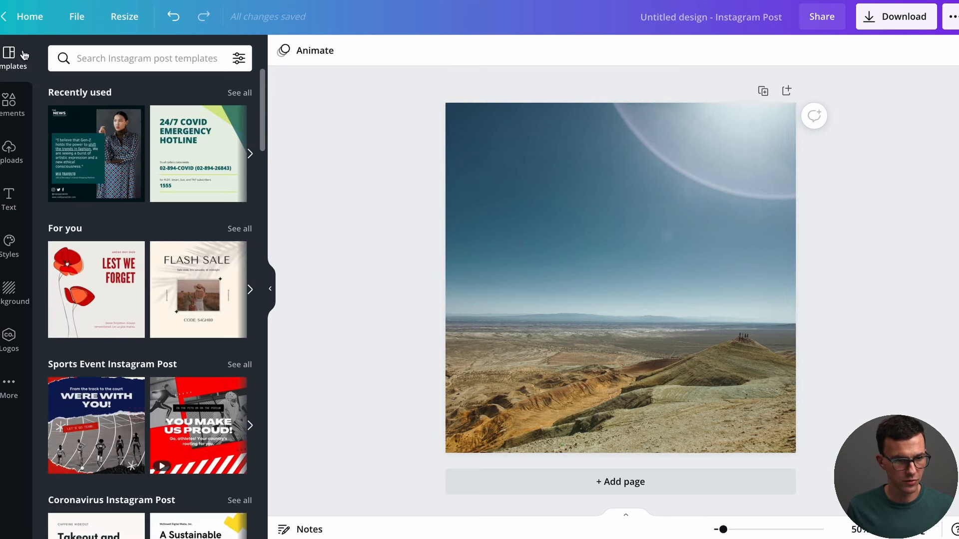
{"action": "left_click", "coordinate": [31, 16]}
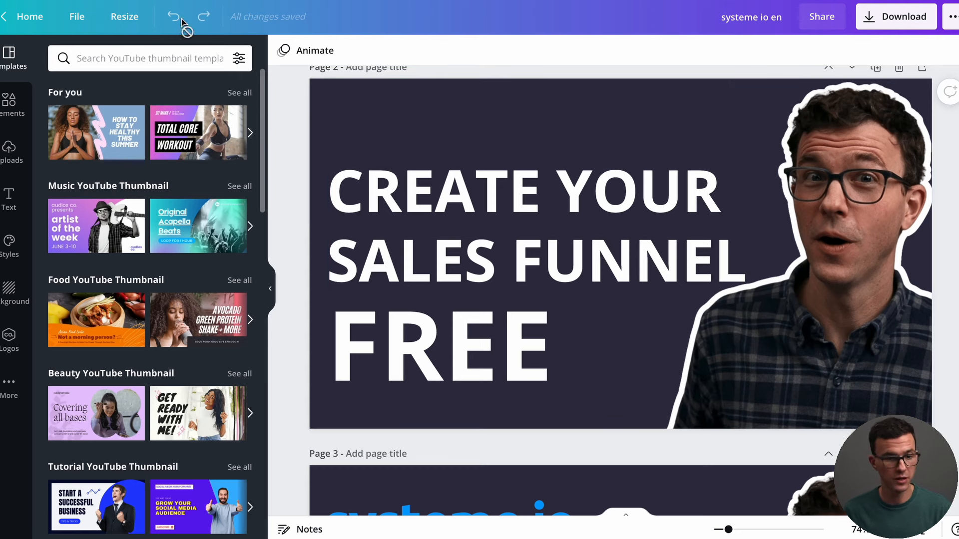
{"action": "left_click", "coordinate": [125, 19]}
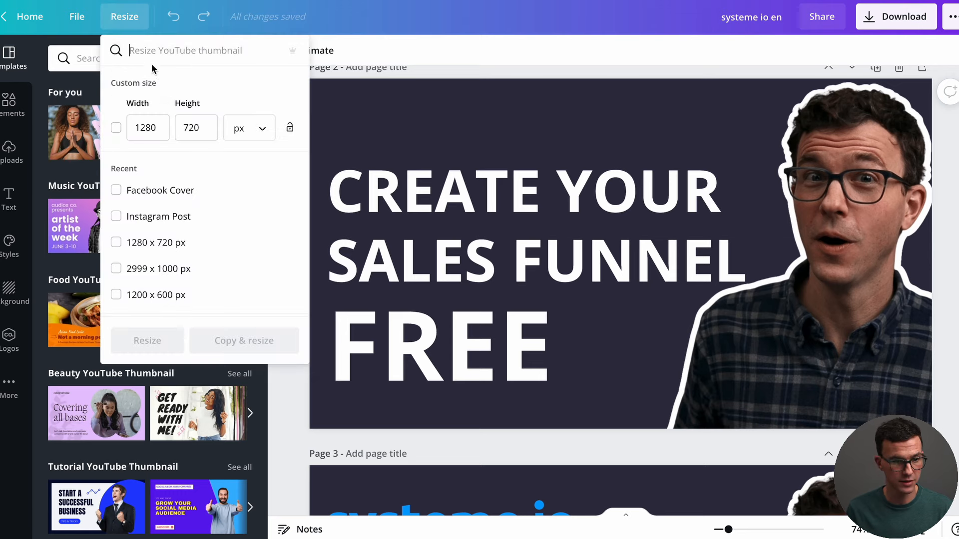
Step: Enter a custom resize size of 1080 × 1080 px for the thumbnail design
{"action": "double_click", "coordinate": [165, 124]}
{"action": "type", "text": "108"}
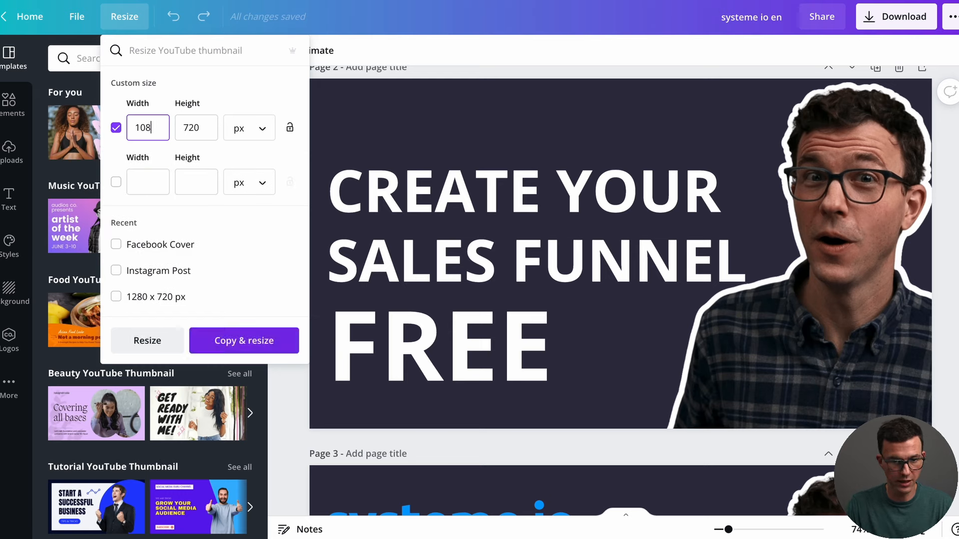
{"action": "key", "text": "Tab"}
{"action": "type", "text": "1080"}
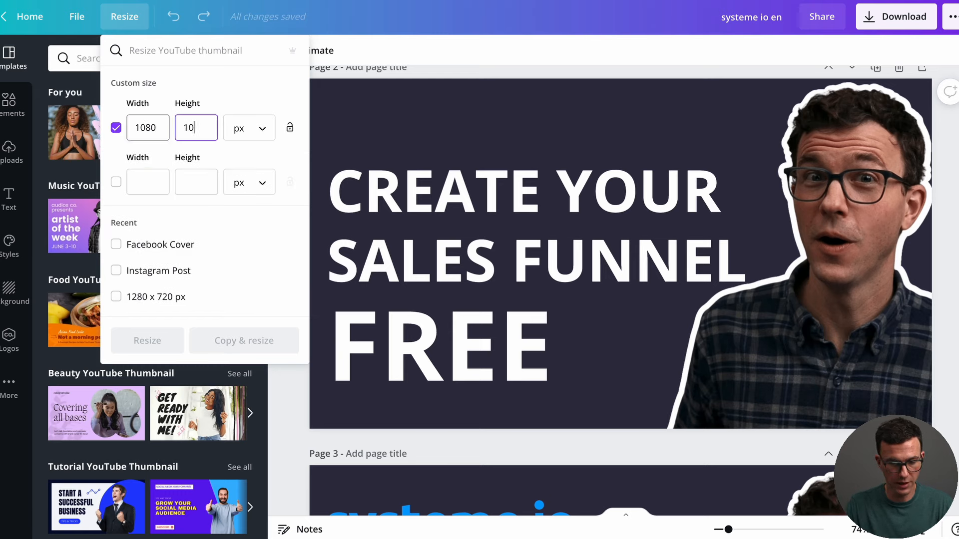
Step: Choose the Instagram Post preset instead of the custom size and create a resized copy of the design
{"action": "left_click", "coordinate": [143, 280]}
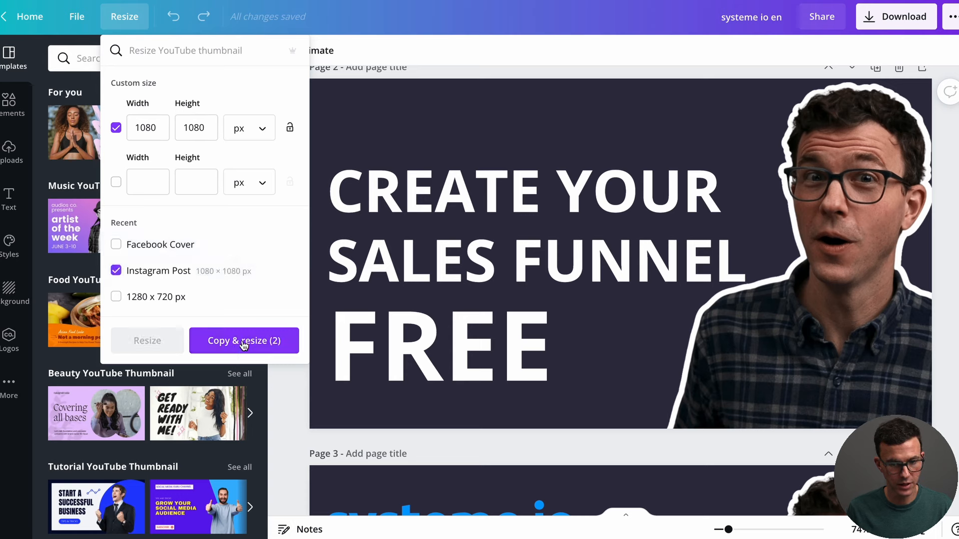
{"action": "left_click", "coordinate": [116, 128]}
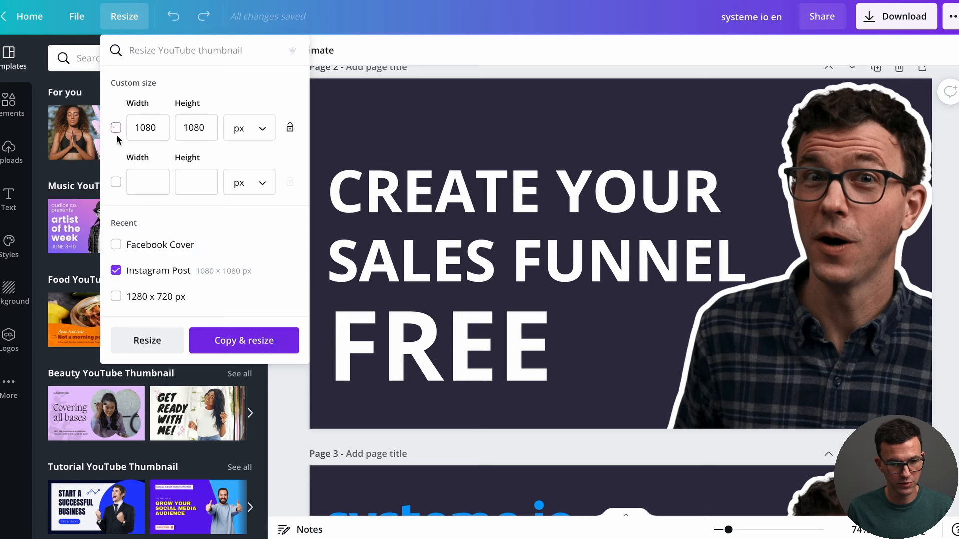
{"action": "left_click", "coordinate": [265, 342]}
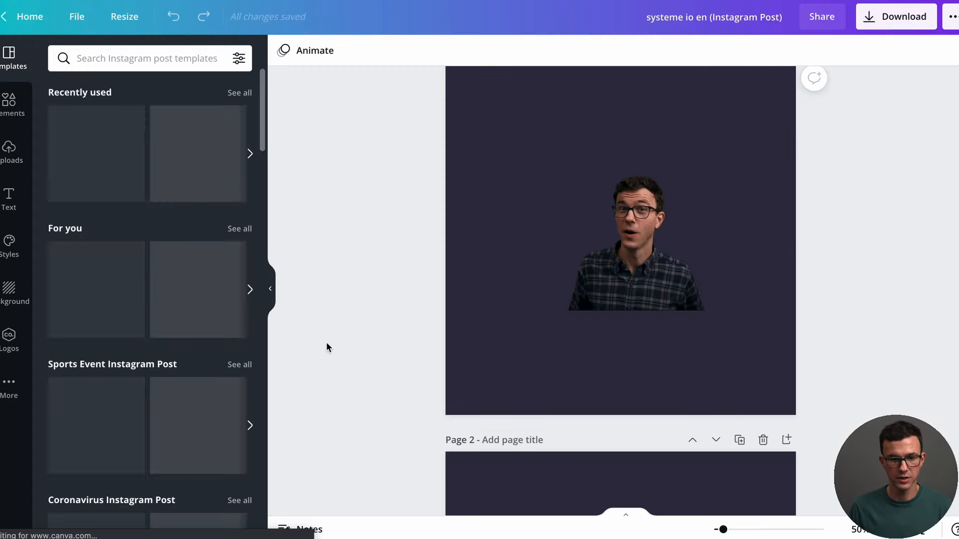
Step: Duplicate page 2, the CREATE YOUR SALES FUNNEL FREE layout, in the Instagram copy
{"action": "scroll", "coordinate": [649, 386], "scroll_direction": "down", "scroll_amount": 6}
{"action": "scroll", "coordinate": [649, 385], "scroll_direction": "up", "scroll_amount": 3}
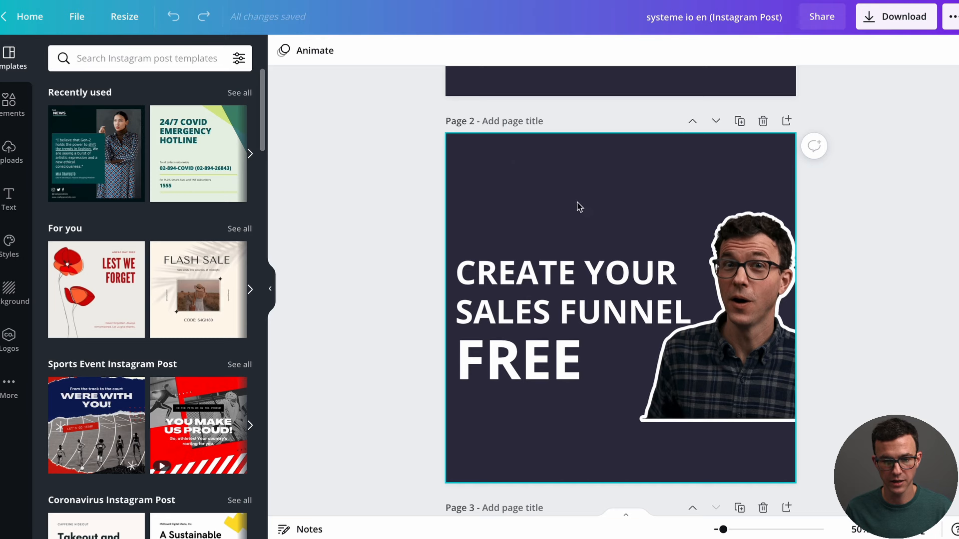
{"action": "left_click", "coordinate": [739, 123]}
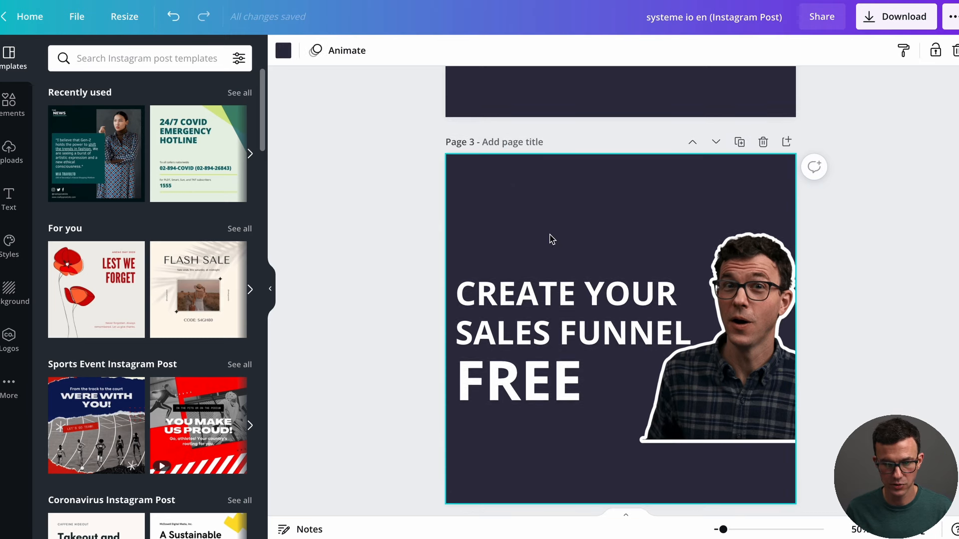
Step: On page 2, move the CREATE YOUR SALES FUNNEL heading to the top and enlarge the man's cutout to reach the page's bottom edge
{"action": "scroll", "coordinate": [551, 239], "scroll_direction": "up", "scroll_amount": 3}
{"action": "scroll", "coordinate": [550, 239], "scroll_direction": "up", "scroll_amount": 4}
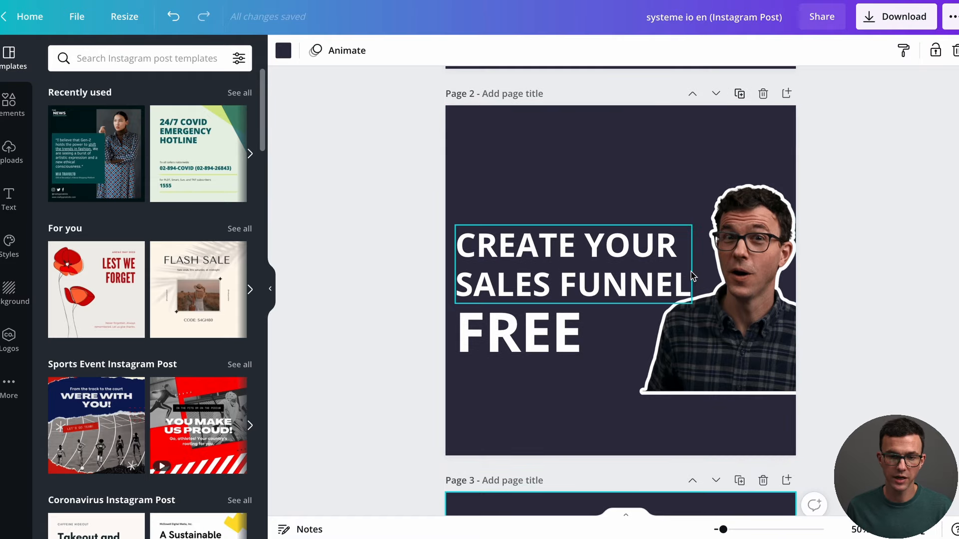
{"action": "left_click_drag", "start_coordinate": [678, 279], "coordinate": [678, 184]}
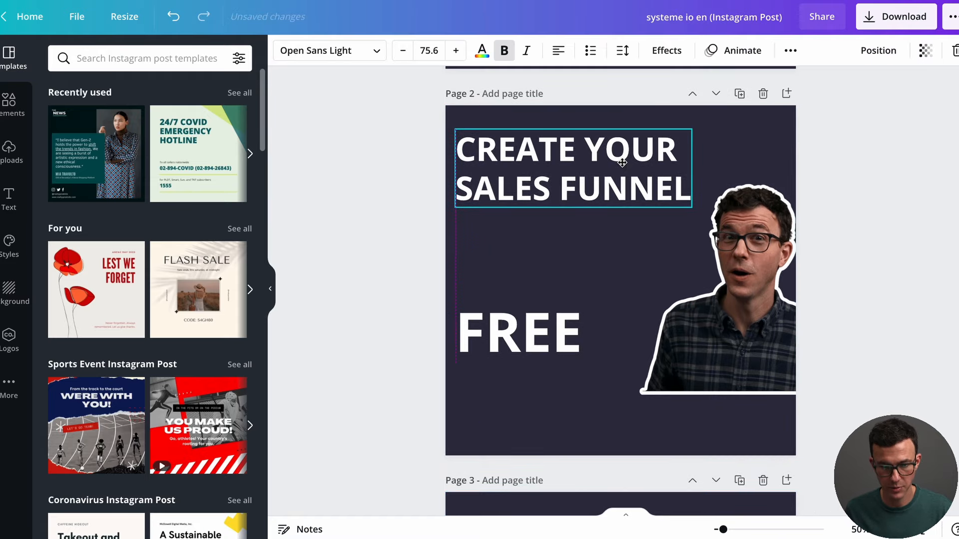
{"action": "left_click", "coordinate": [699, 356]}
{"action": "left_click_drag", "start_coordinate": [641, 398], "coordinate": [558, 472]}
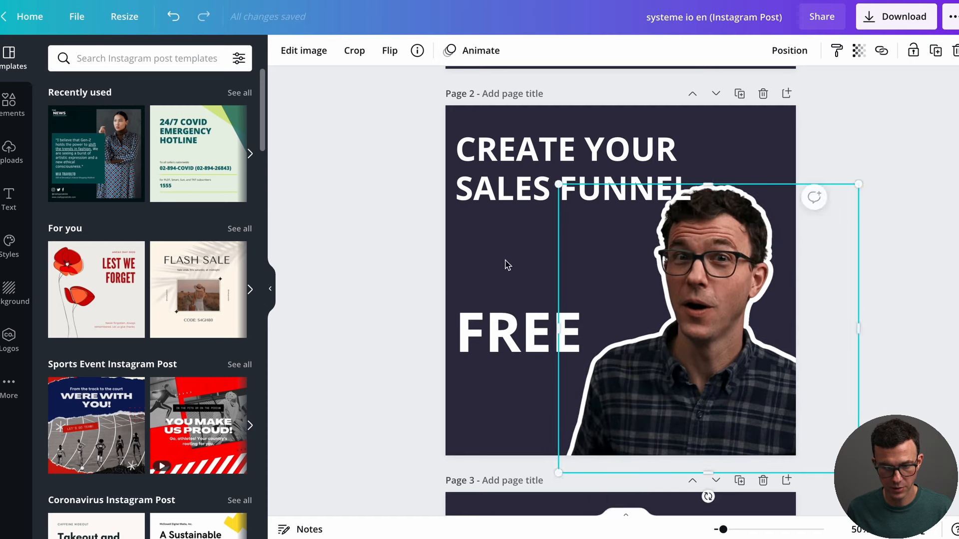
{"action": "left_click_drag", "start_coordinate": [572, 148], "coordinate": [572, 134]}
Step: Enlarge the FREE text to size 170 and place it left-aligned beneath the heading, beside the man's face
{"action": "left_click_drag", "start_coordinate": [532, 330], "coordinate": [545, 252]}
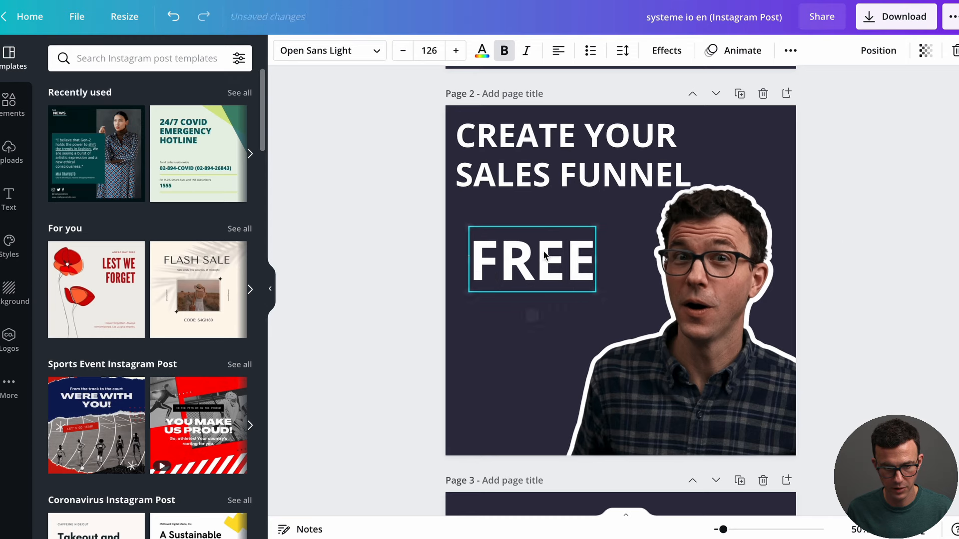
{"action": "left_click_drag", "start_coordinate": [598, 291], "coordinate": [639, 315]}
{"action": "left_click_drag", "start_coordinate": [587, 275], "coordinate": [578, 270]}
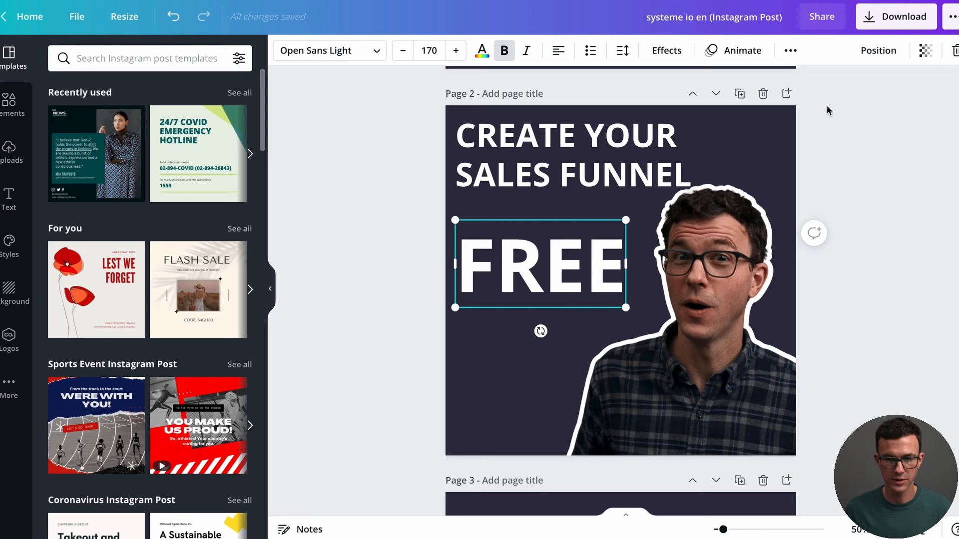
Step: Try out the transparency of the FREE text and return it to 100
{"action": "left_click", "coordinate": [925, 53]}
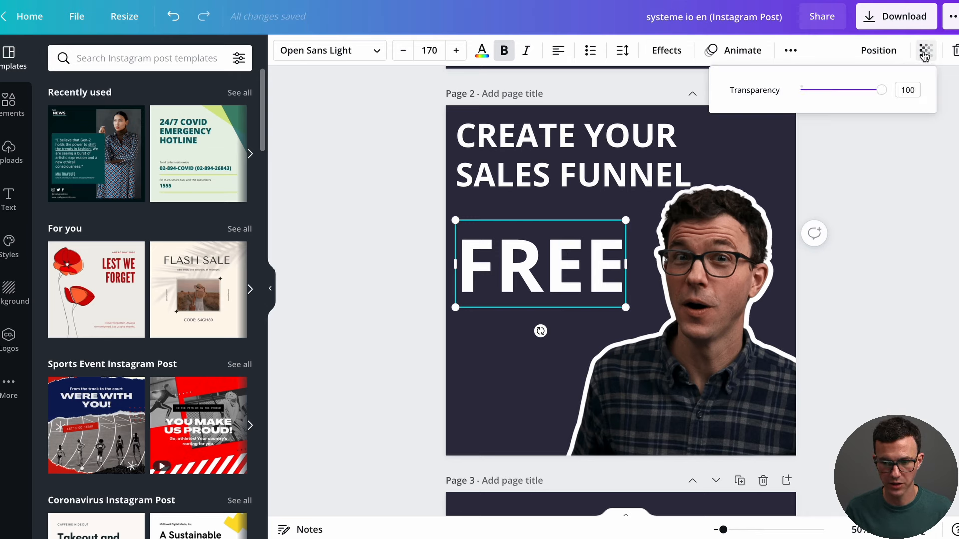
{"action": "left_click_drag", "start_coordinate": [882, 97], "coordinate": [905, 91]}
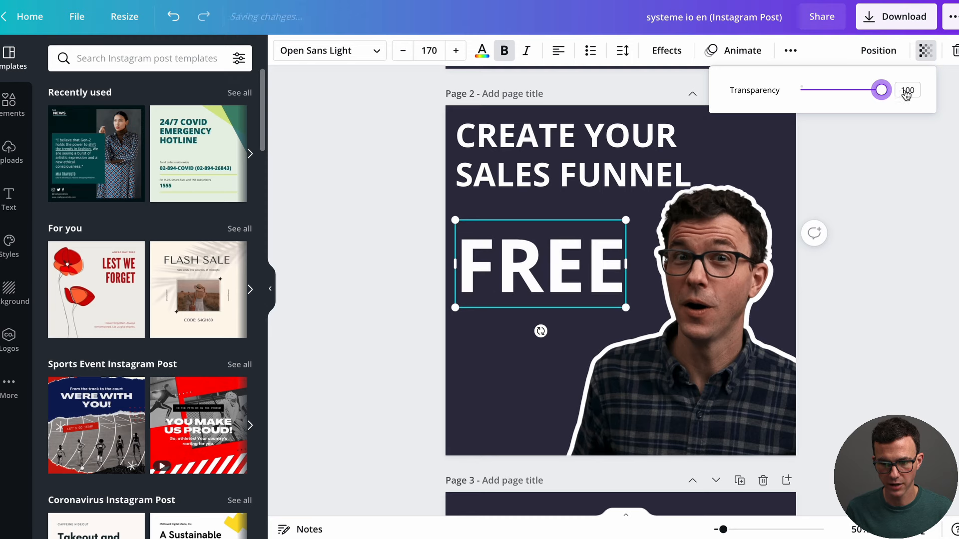
{"action": "left_click", "coordinate": [471, 377]}
Step: Reduce the opacity of the man's cutout image on page 2 to about half
{"action": "left_click", "coordinate": [686, 387]}
{"action": "left_click", "coordinate": [859, 51]}
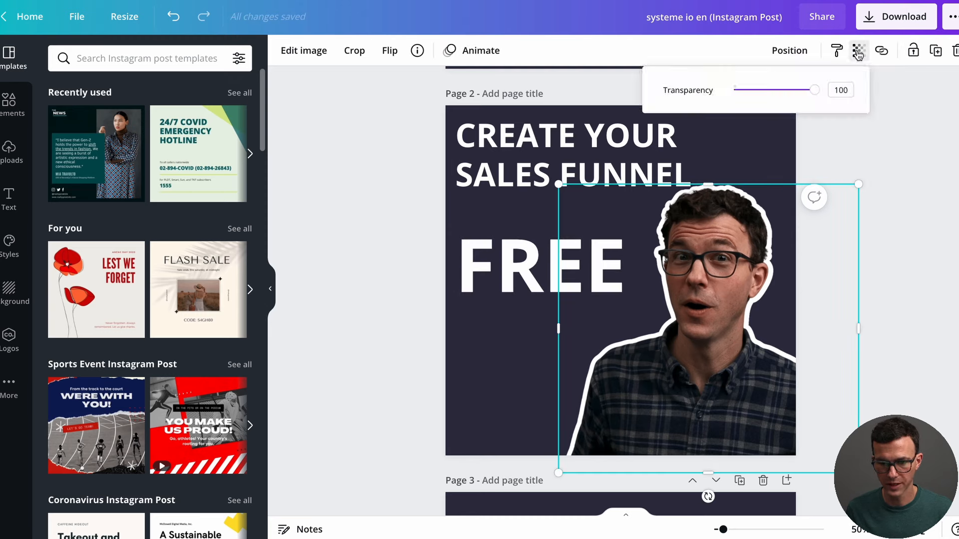
{"action": "left_click_drag", "start_coordinate": [814, 91], "coordinate": [774, 96]}
{"action": "left_click", "coordinate": [481, 375]}
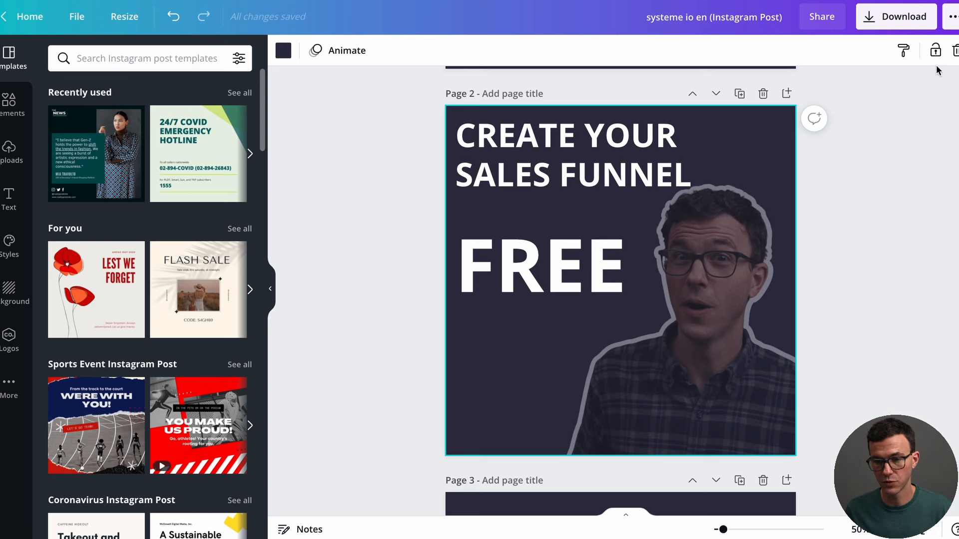
Step: Review the publishing, sharing and print options available for the design
{"action": "left_click", "coordinate": [952, 16]}
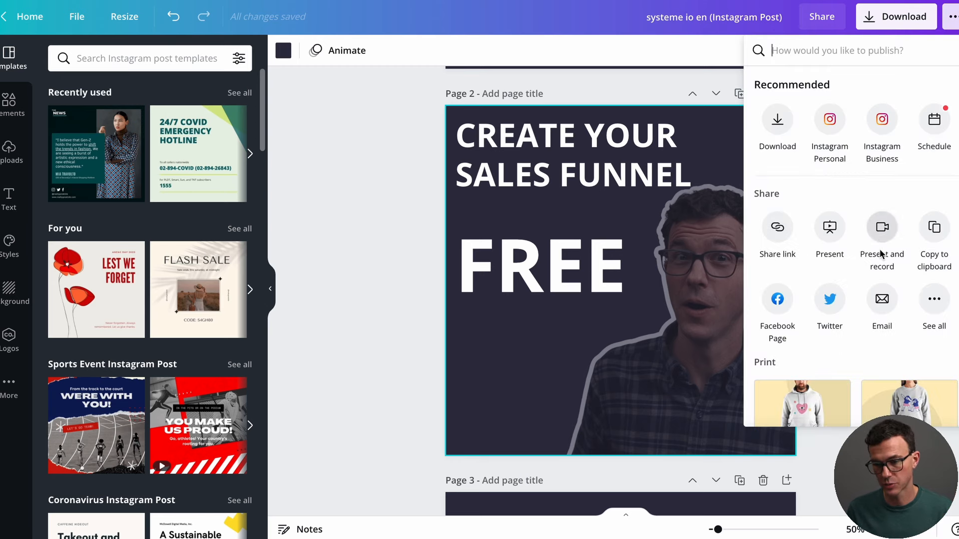
{"action": "scroll", "coordinate": [813, 344], "scroll_direction": "down", "scroll_amount": 2}
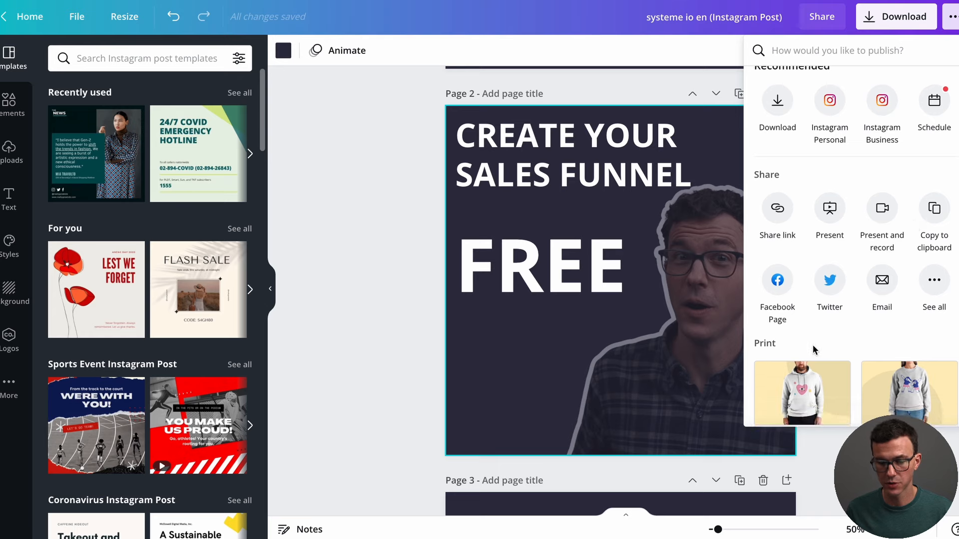
{"action": "scroll", "coordinate": [840, 297], "scroll_direction": "up", "scroll_amount": 2}
{"action": "left_click", "coordinate": [703, 61]}
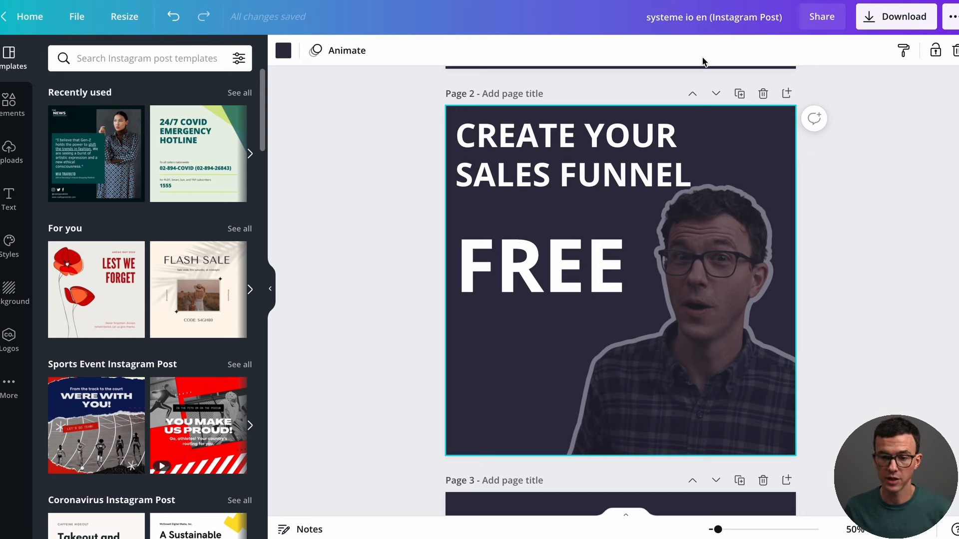
Step: Set up the design's download, keeping PNG as the file type and enabling a transparent background
{"action": "left_click", "coordinate": [891, 20]}
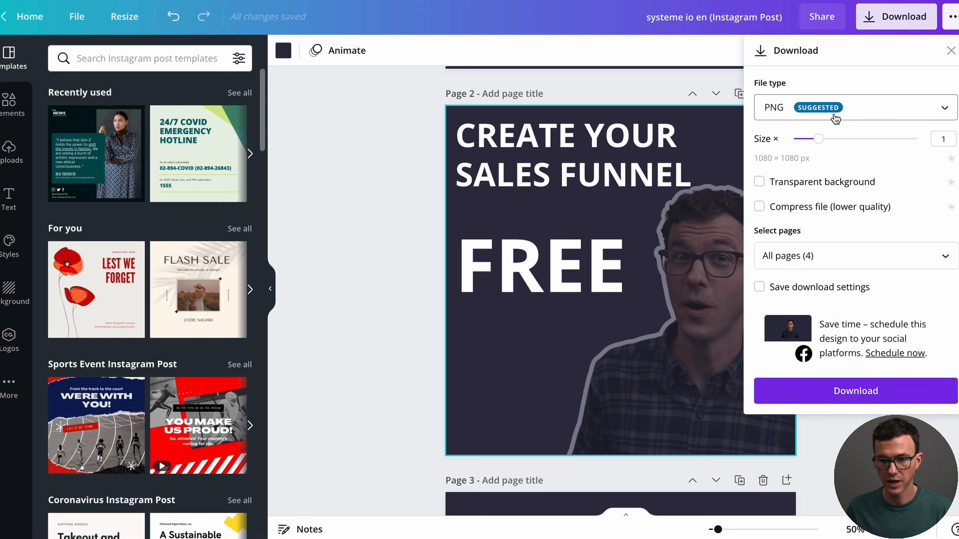
{"action": "left_click", "coordinate": [866, 117]}
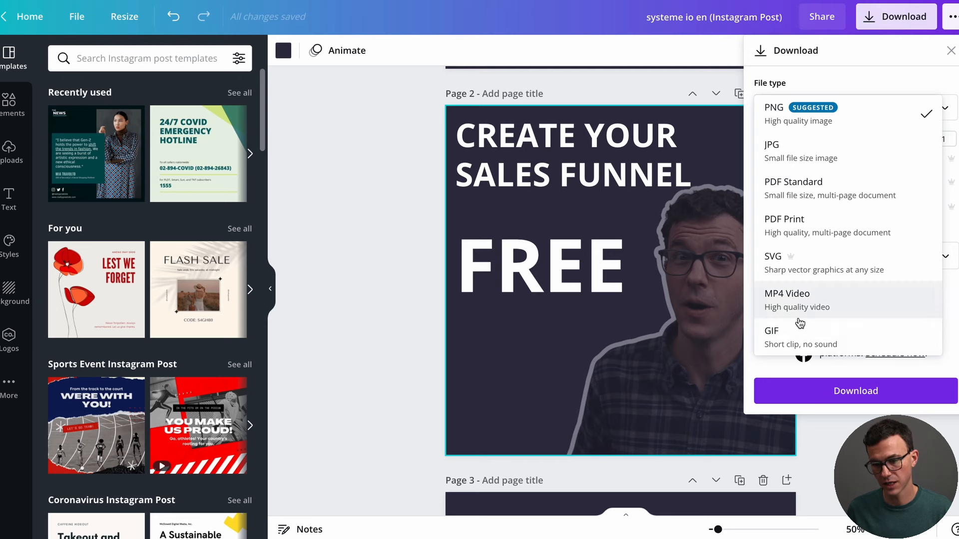
{"action": "left_click", "coordinate": [748, 103]}
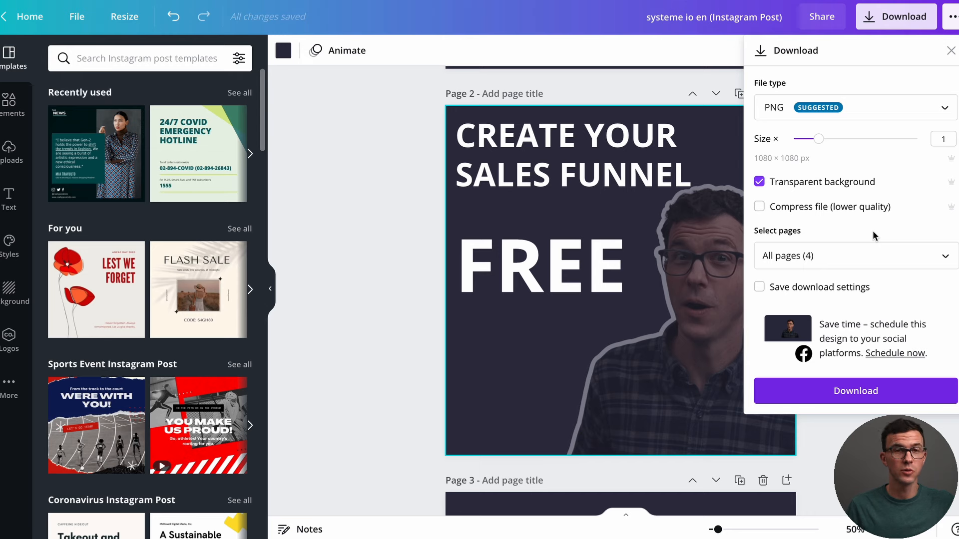
Step: Limit the download to page 2 only and download it as a PNG
{"action": "left_click", "coordinate": [819, 252]}
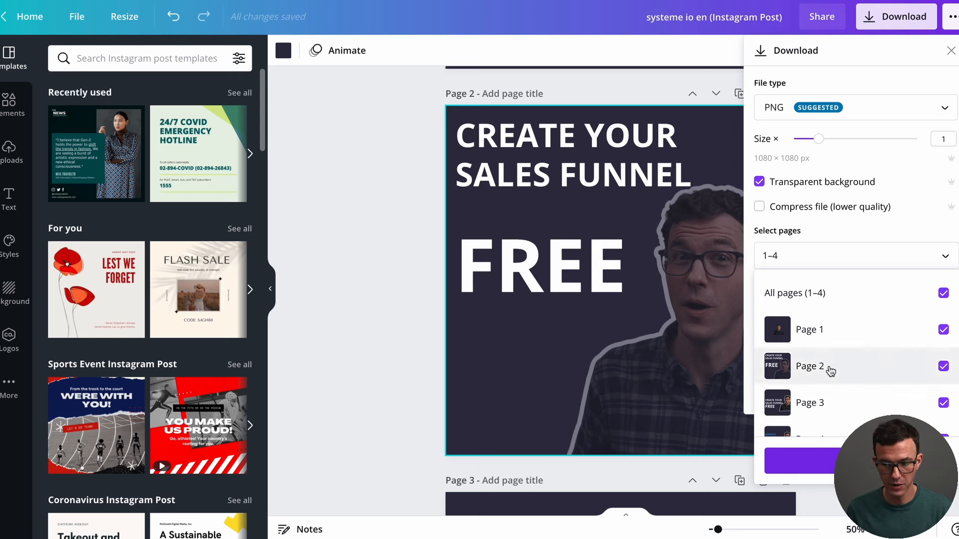
{"action": "left_click", "coordinate": [795, 257]}
{"action": "left_click", "coordinate": [795, 257]}
{"action": "key", "text": "BackSpace"}
{"action": "key", "text": "BackSpace"}
{"action": "key", "text": "BackSpace"}
{"action": "type", "text": "2"}
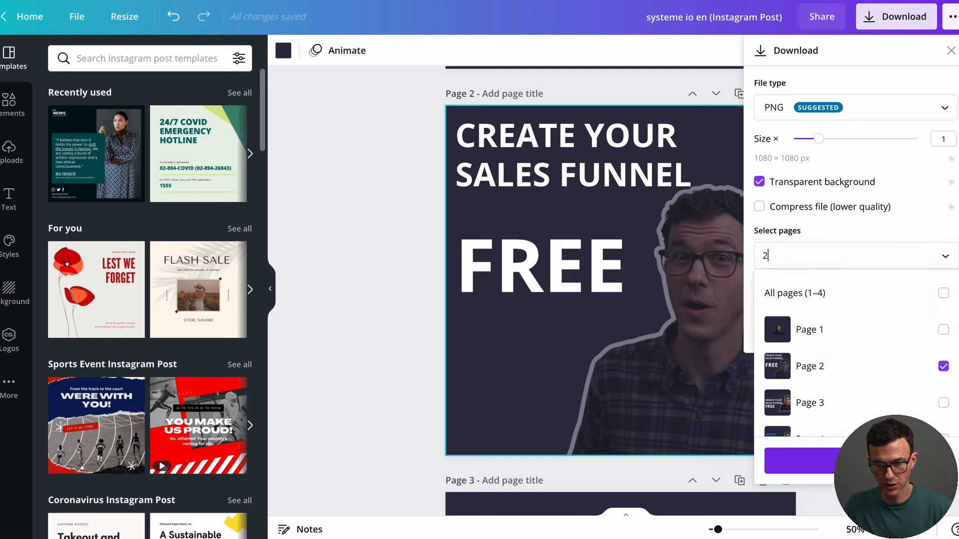
{"action": "left_click", "coordinate": [802, 460]}
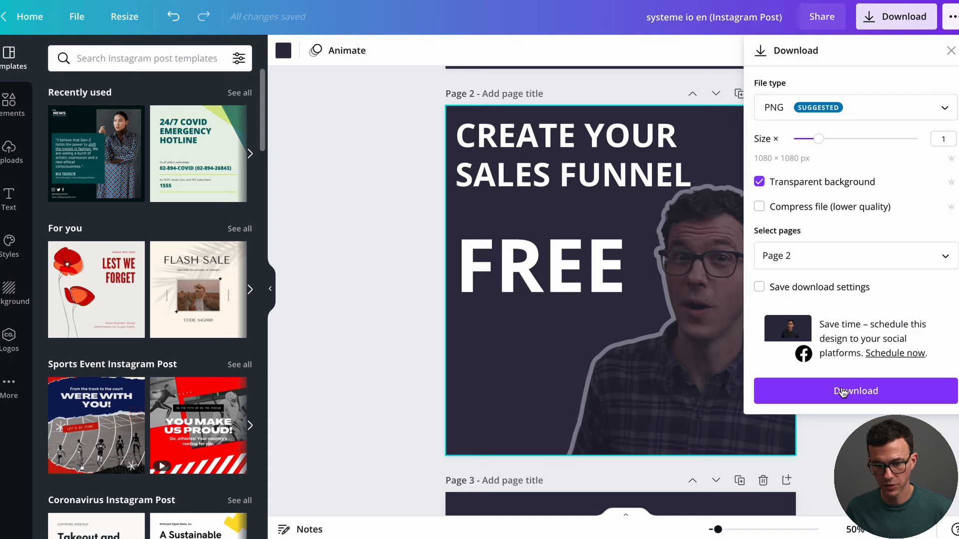
{"action": "left_click", "coordinate": [843, 392]}
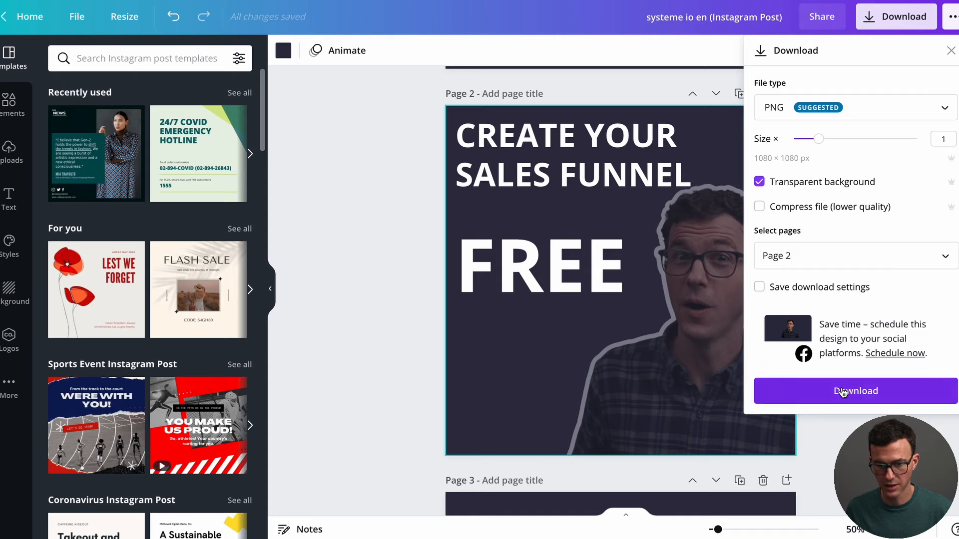